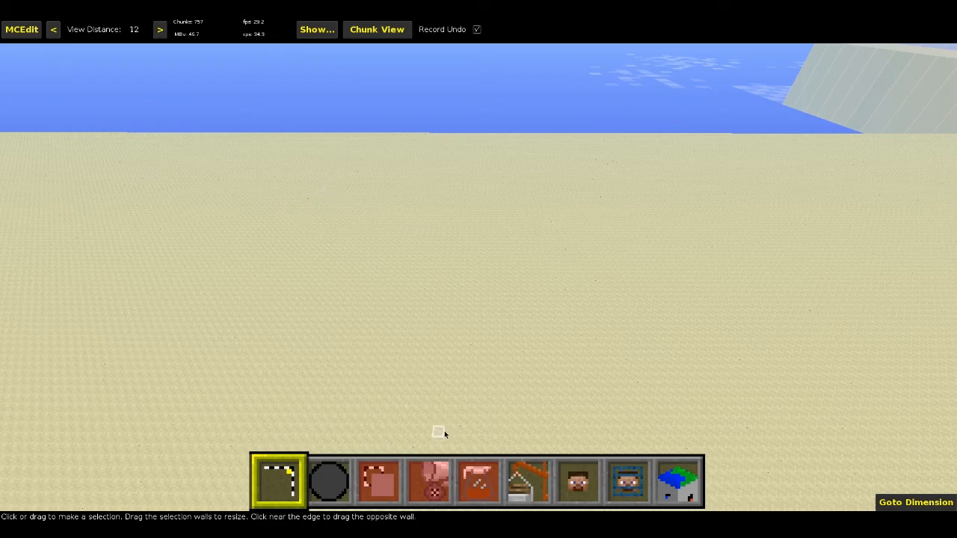
Paint a tall stone base on the sand with a square Fill brush sized L 10, W 10, H 52
click(327, 481)
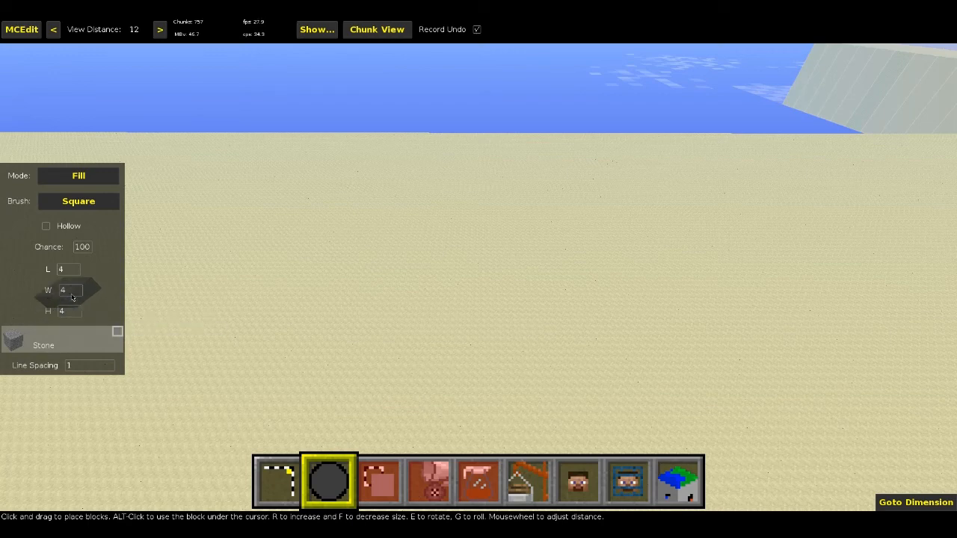
scroll(72, 295, up, 1)
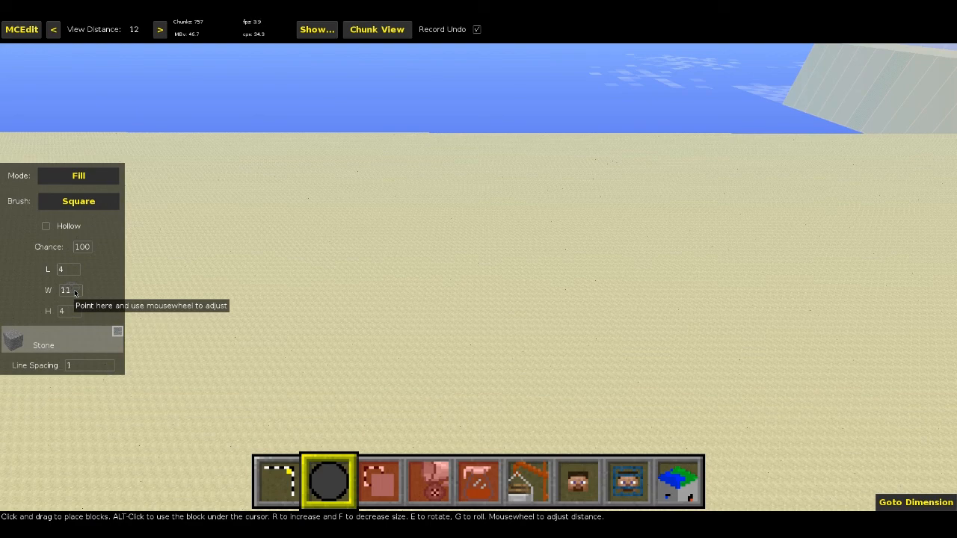
scroll(71, 284, up, 1)
scroll(69, 270, up, 5)
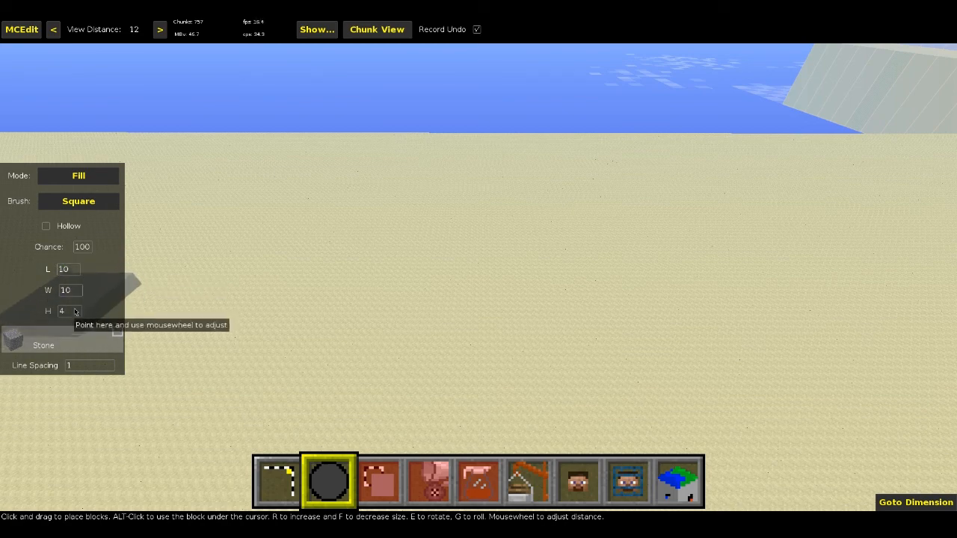
scroll(75, 312, up, 20)
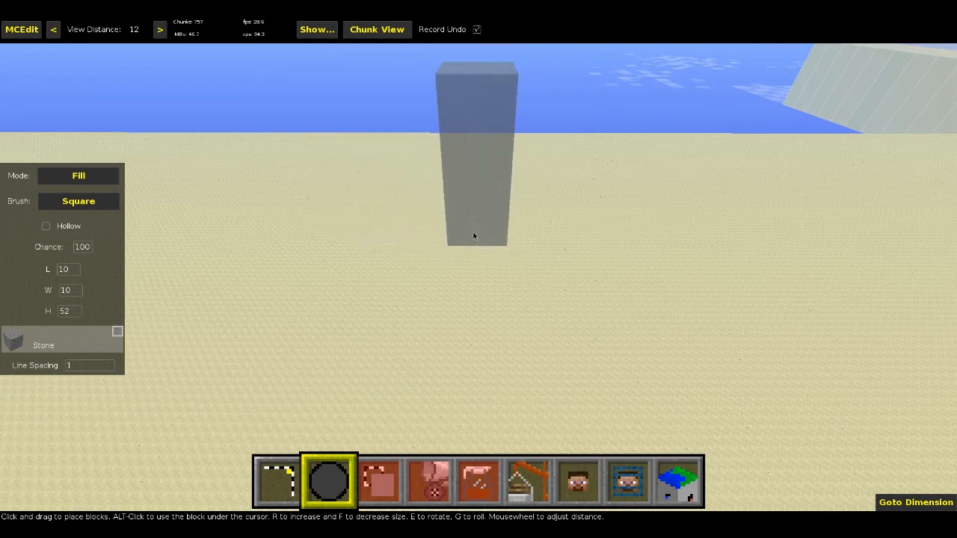
mouse_move(391, 200)
mouse_down()
mouse_move(474, 194)
mouse_move(585, 256)
mouse_move(539, 332)
mouse_move(583, 248)
mouse_move(602, 256)
mouse_move(573, 257)
mouse_move(504, 207)
mouse_move(366, 194)
mouse_move(423, 218)
mouse_move(427, 239)
mouse_move(393, 232)
mouse_move(401, 278)
mouse_move(414, 293)
mouse_move(436, 273)
mouse_up()
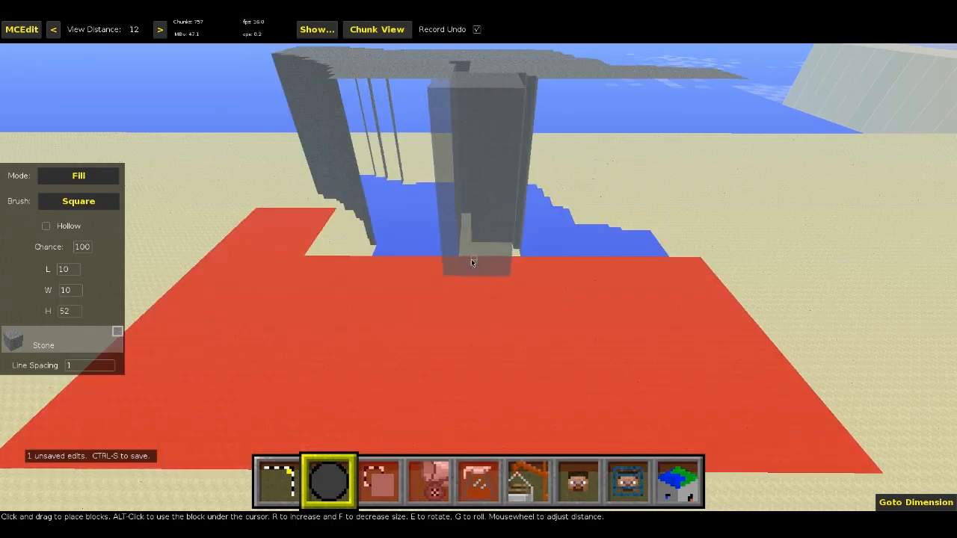
Fill the open gap in the middle of the stone base with another brush stroke
right_click(471, 271)
key(w)
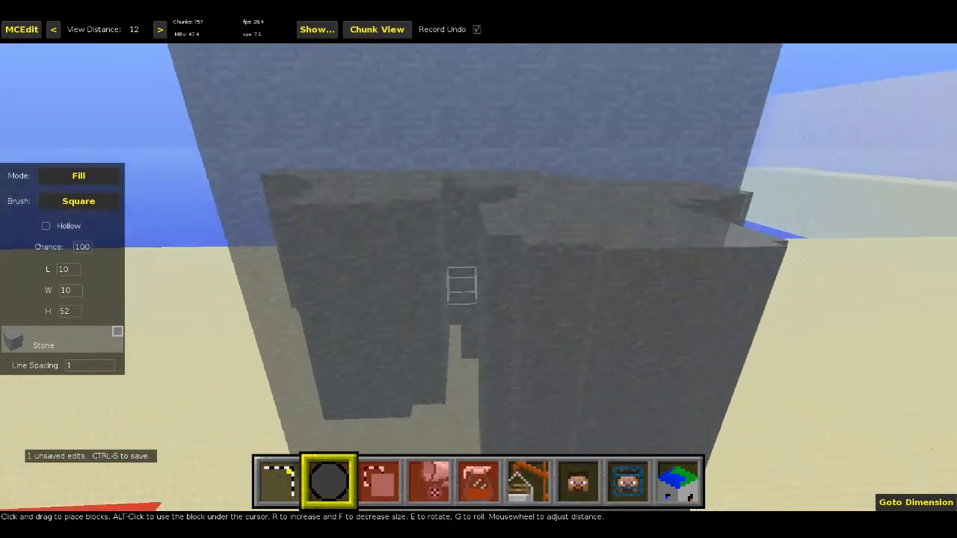
key(s)
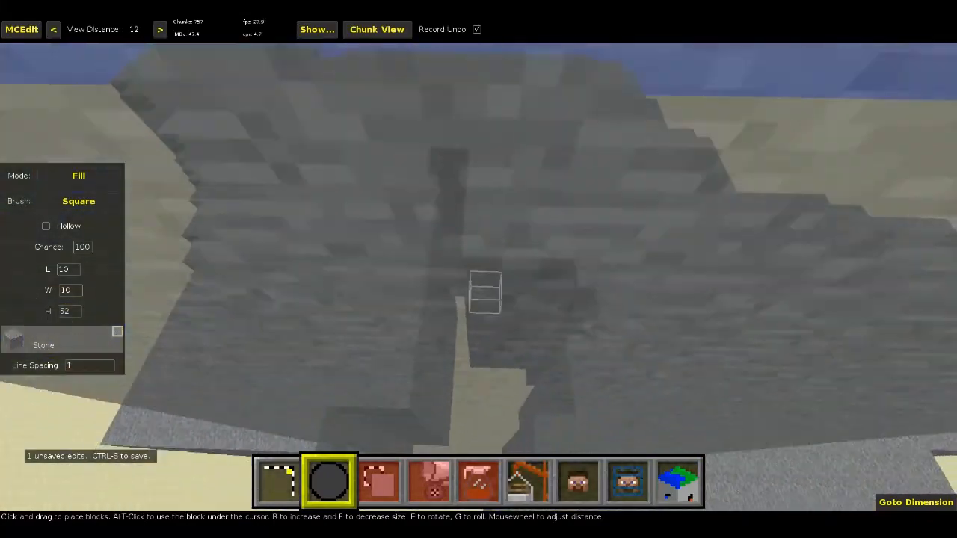
right_click(477, 272)
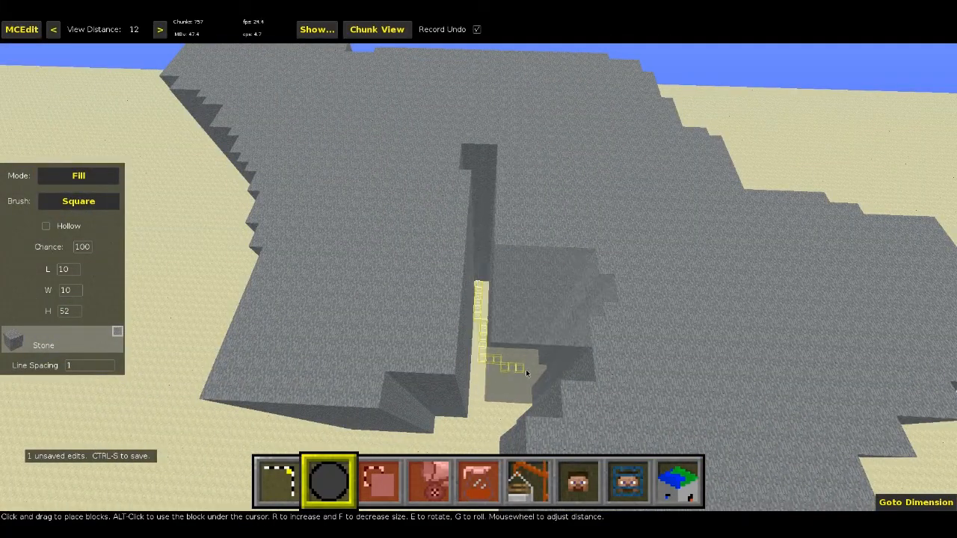
drag(495, 410, 502, 398)
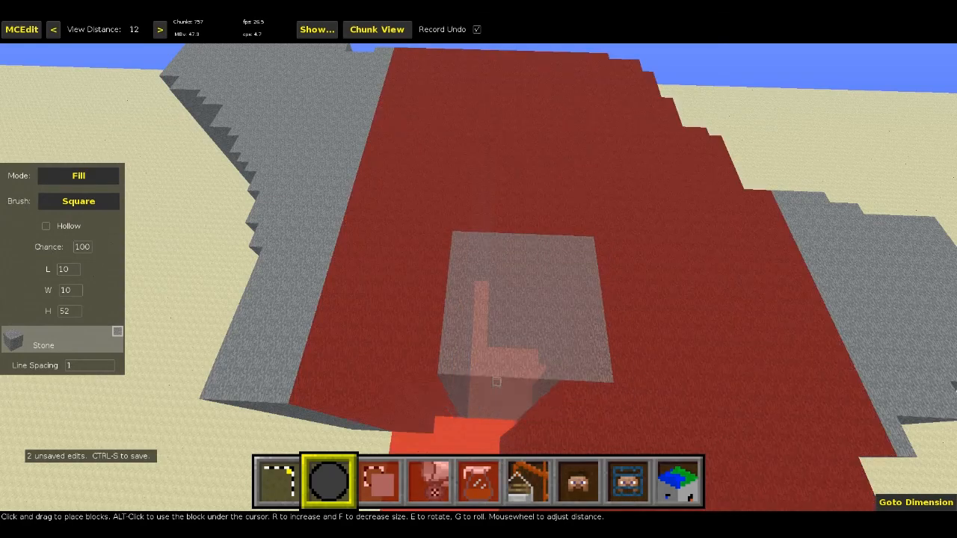
Close the remaining notch along the outer edge of the stone base with several more stone strokes
right_click(496, 381)
key(s)
right_click(497, 383)
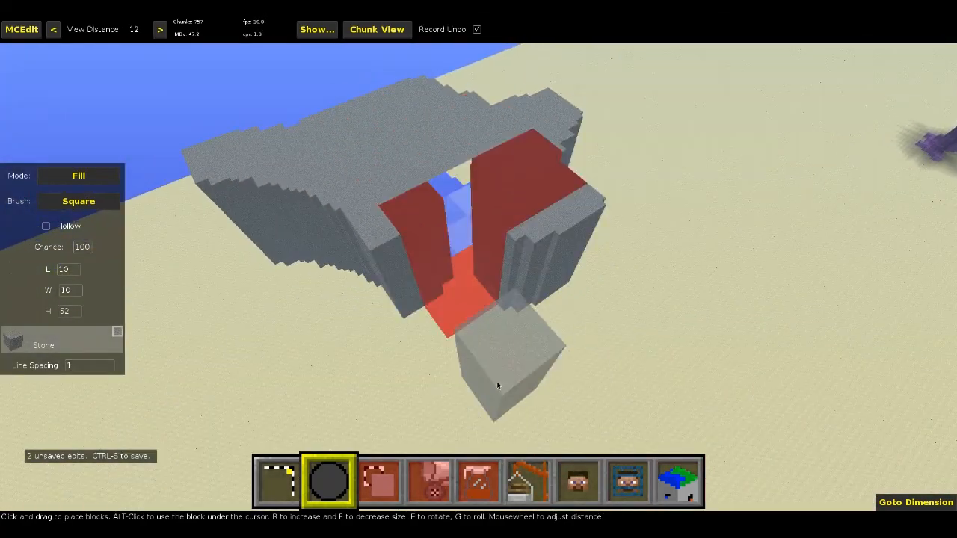
key(w)
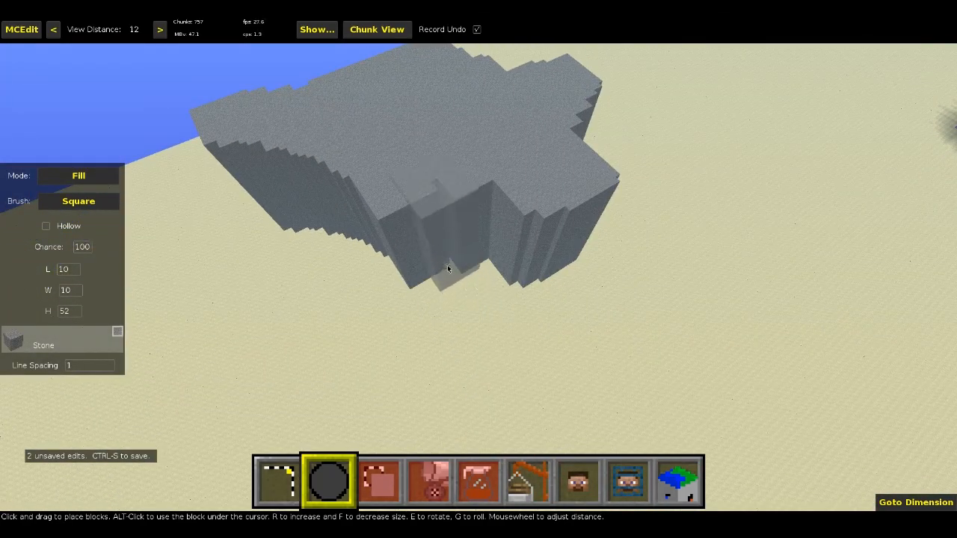
click(452, 273)
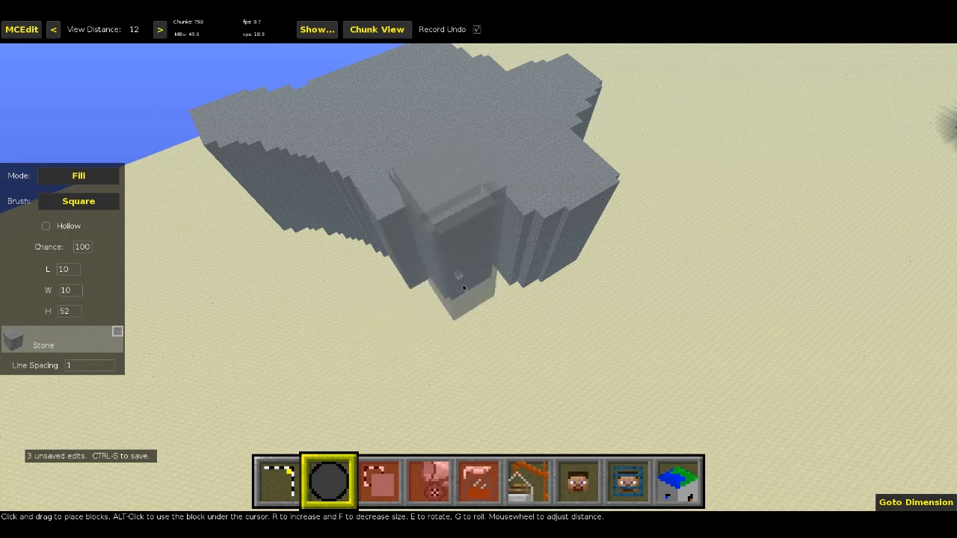
click(495, 294)
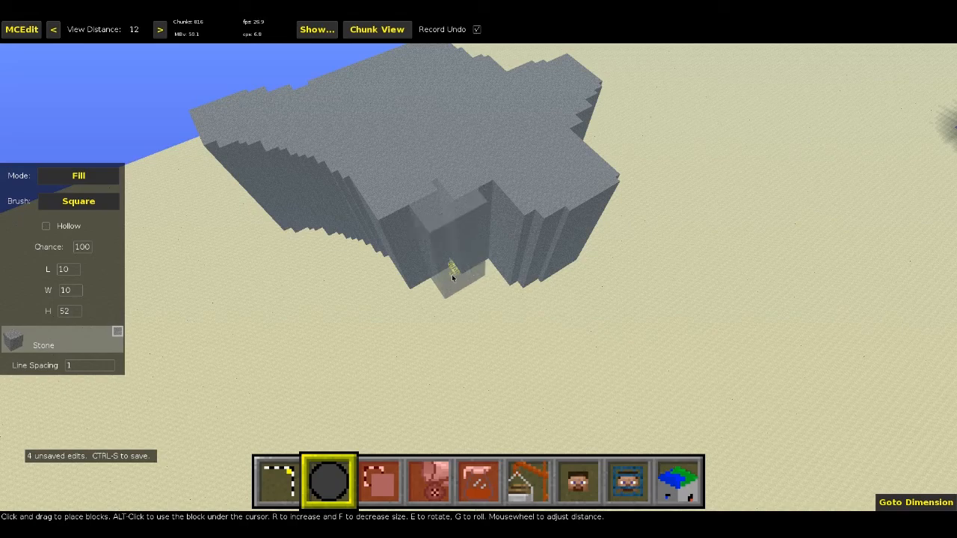
click(477, 267)
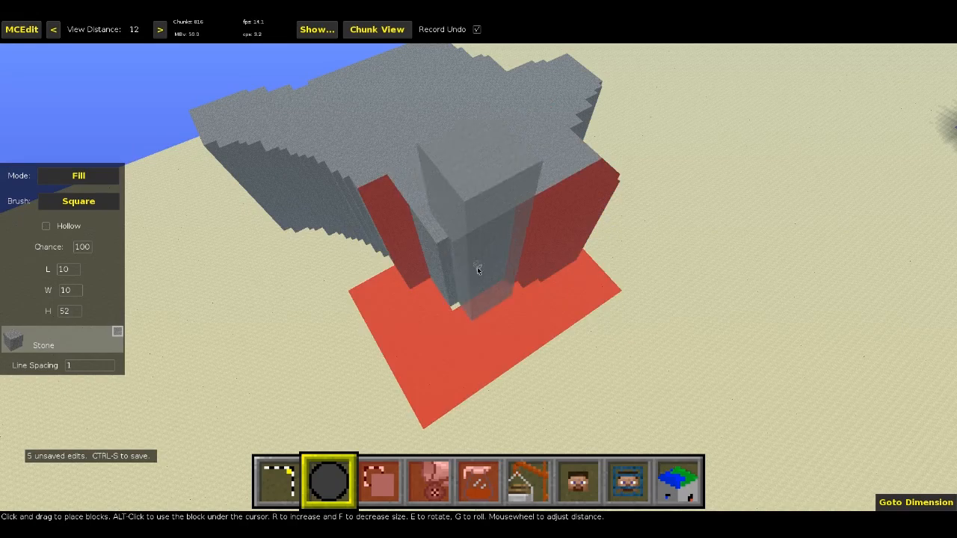
Set the brush height to 20 and paint a smaller second stone tier on top of the base
right_click(477, 267)
key(w)
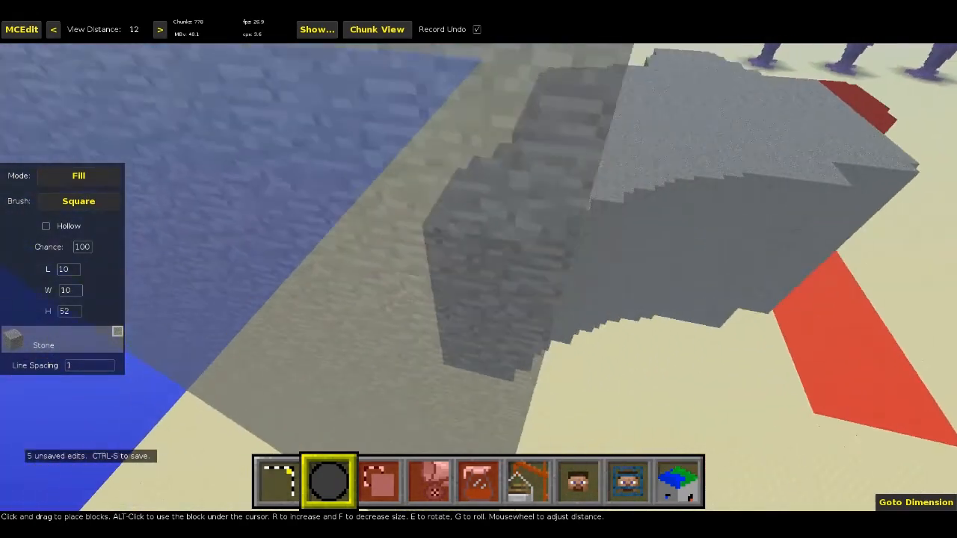
key(d)
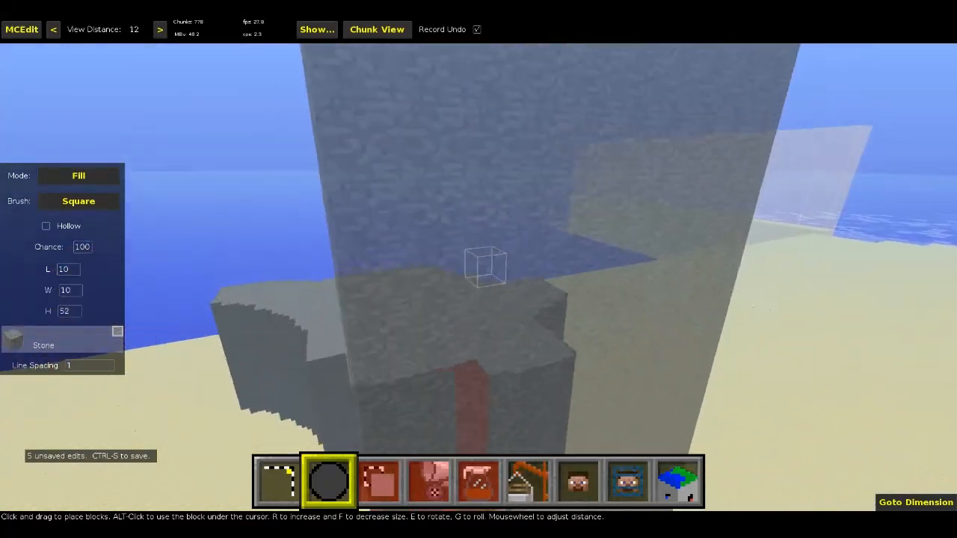
key(space)
right_click(474, 266)
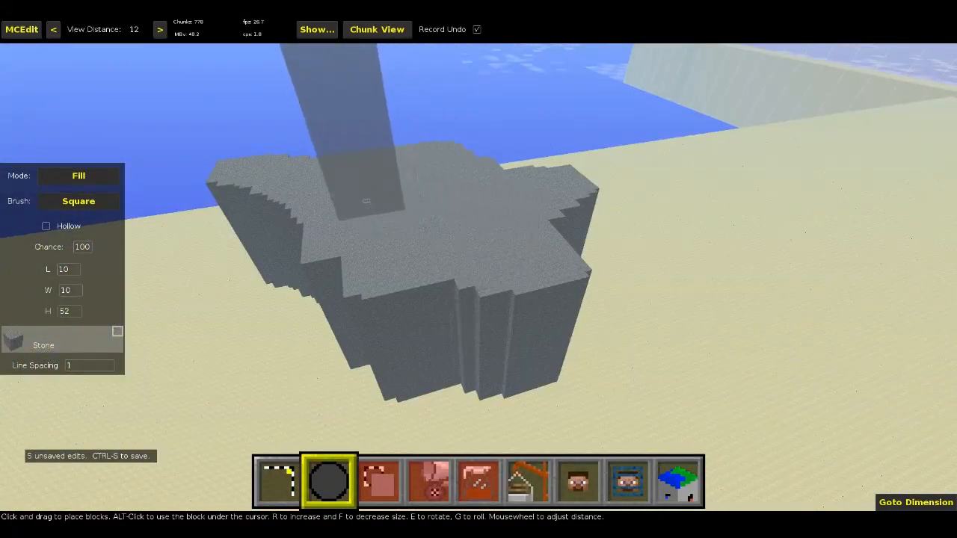
right_click(368, 201)
key(w)
right_click(471, 299)
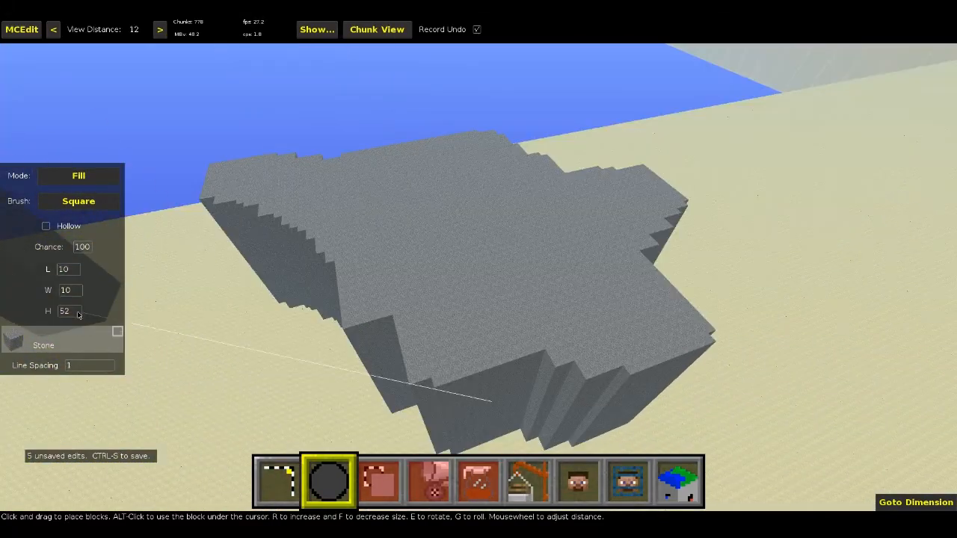
shift+scroll(76, 313, down, 2)
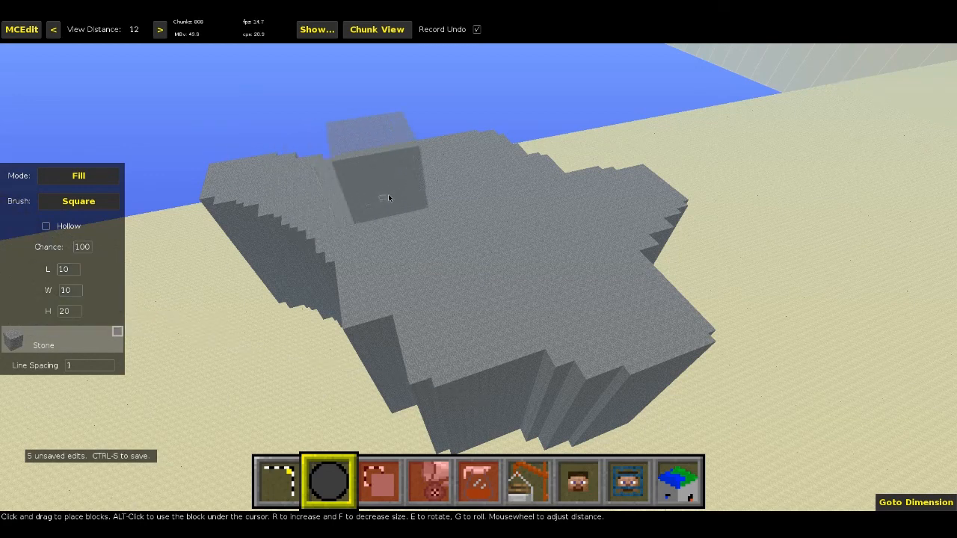
mouse_move(329, 193)
mouse_down()
mouse_move(462, 190)
mouse_move(544, 222)
mouse_move(421, 223)
mouse_up()
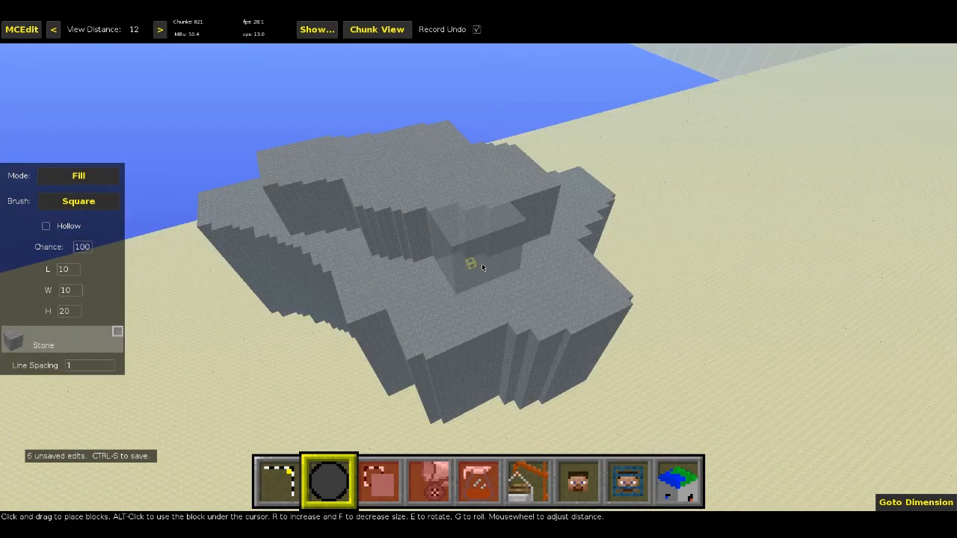
click(482, 266)
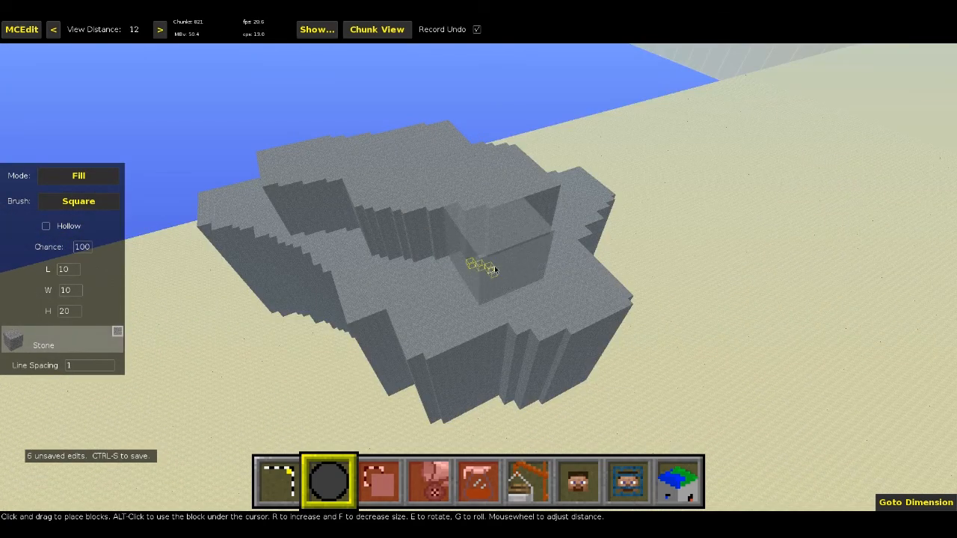
Resize the brush to L 5, W 5, H 11 and paint a third stone tier on top of the second
scroll(76, 317, down, 16)
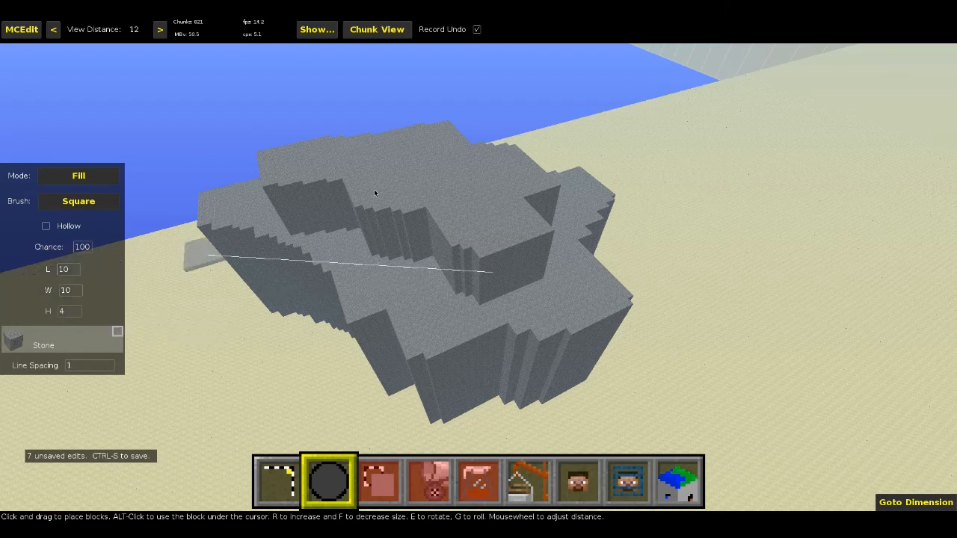
scroll(73, 311, up, 7)
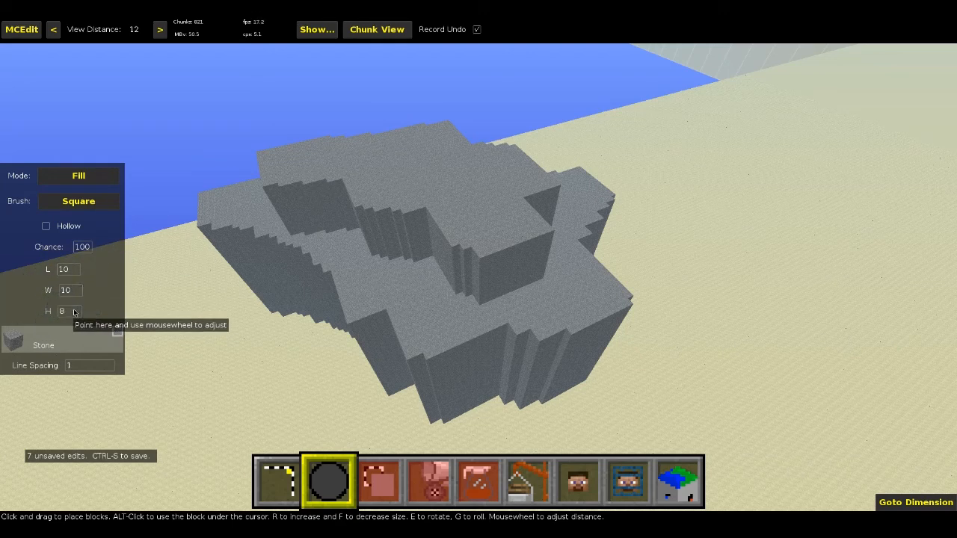
scroll(73, 296, down, 5)
scroll(73, 295, down, 3)
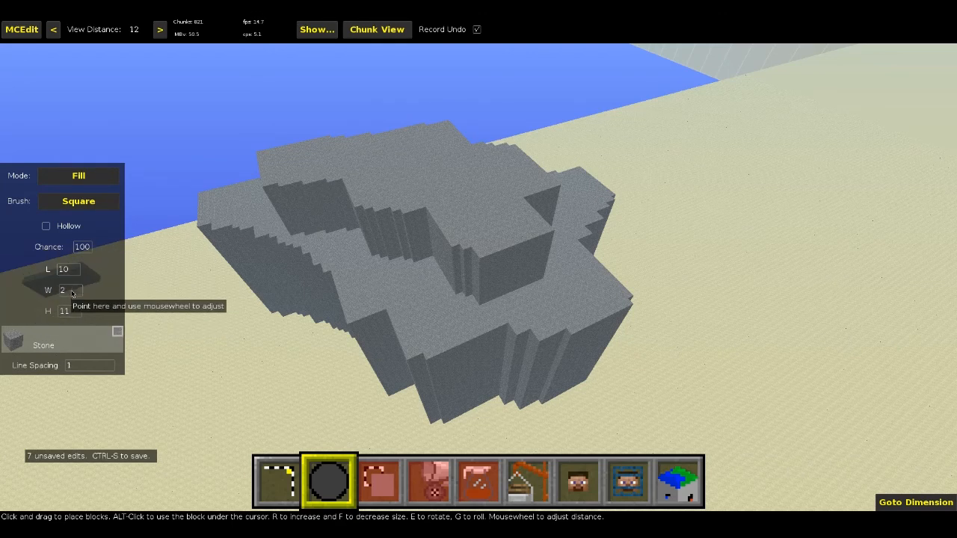
scroll(73, 290, up, 1)
scroll(76, 273, down, 2)
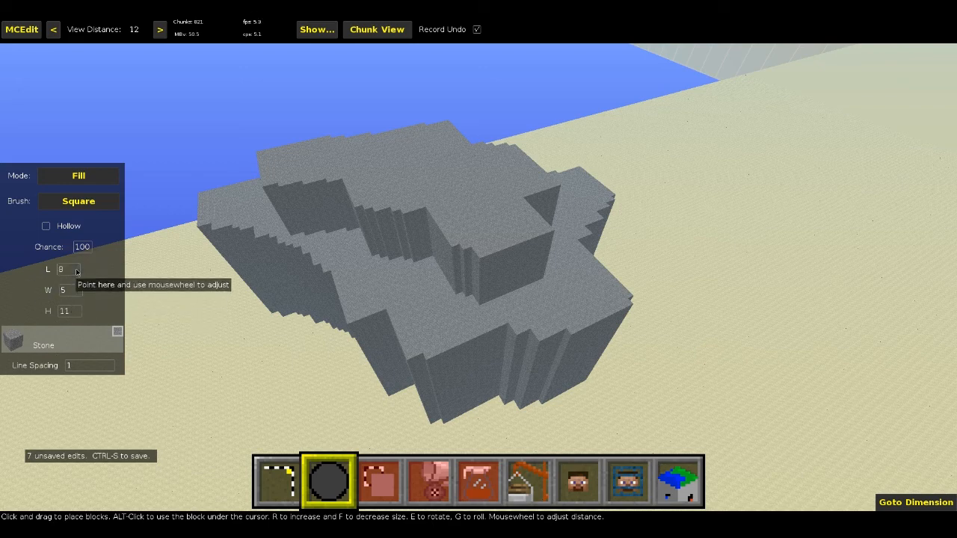
scroll(95, 266, down, 1)
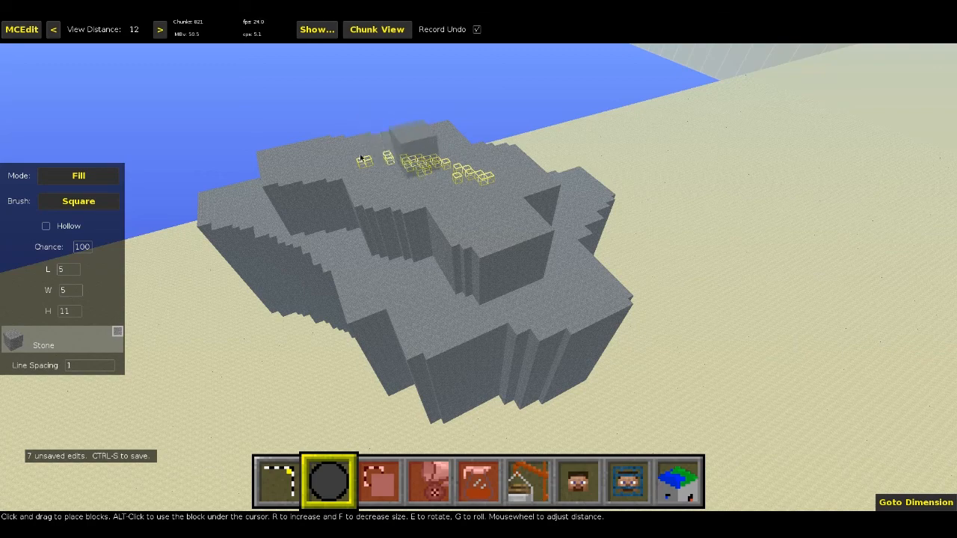
click(442, 174)
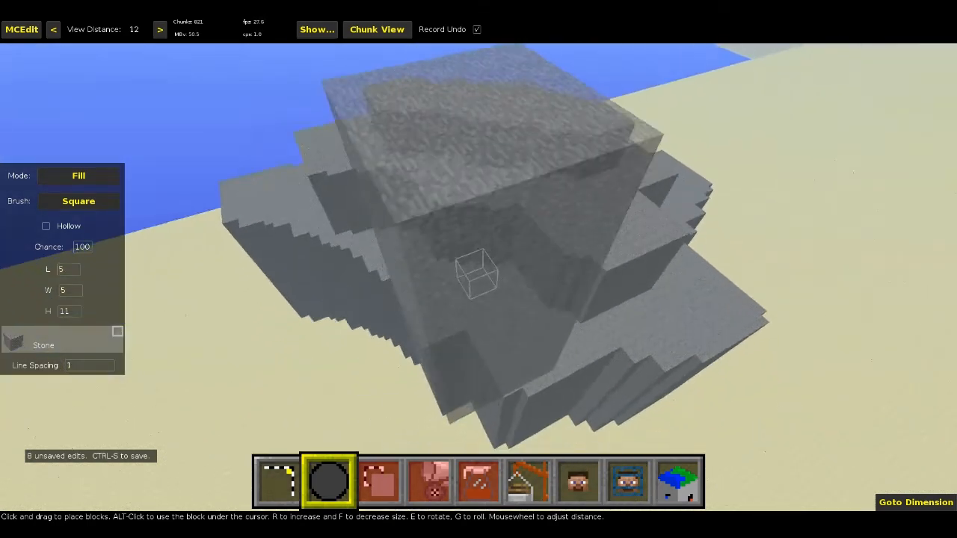
Switch to a round brush in Erode mode and set its length, width and height to 6
right_click(423, 175)
right_click(423, 175)
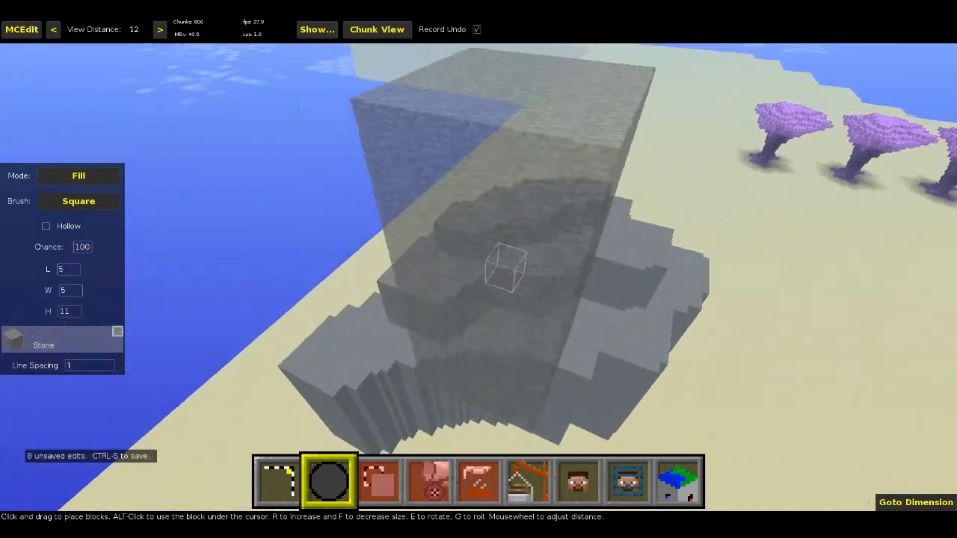
right_click(407, 186)
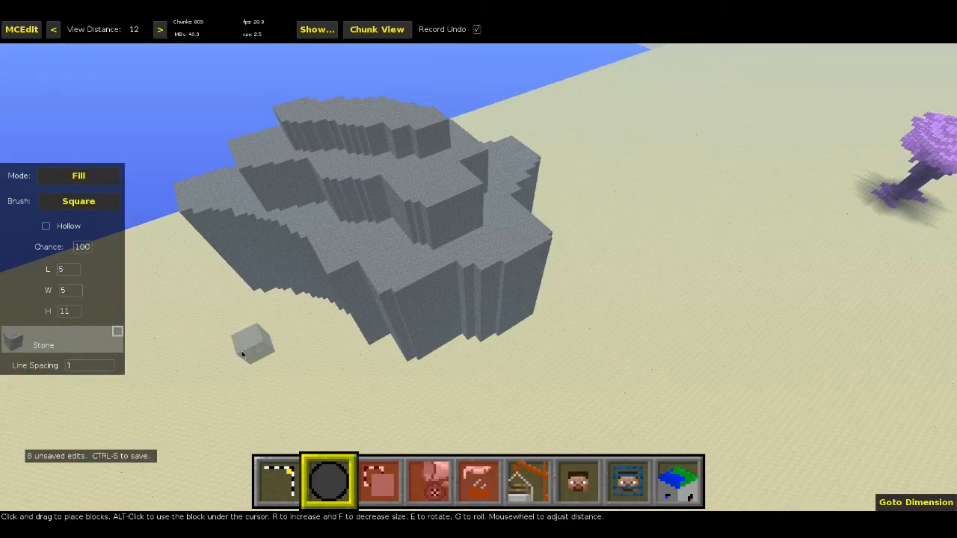
right_click(173, 238)
right_click(150, 243)
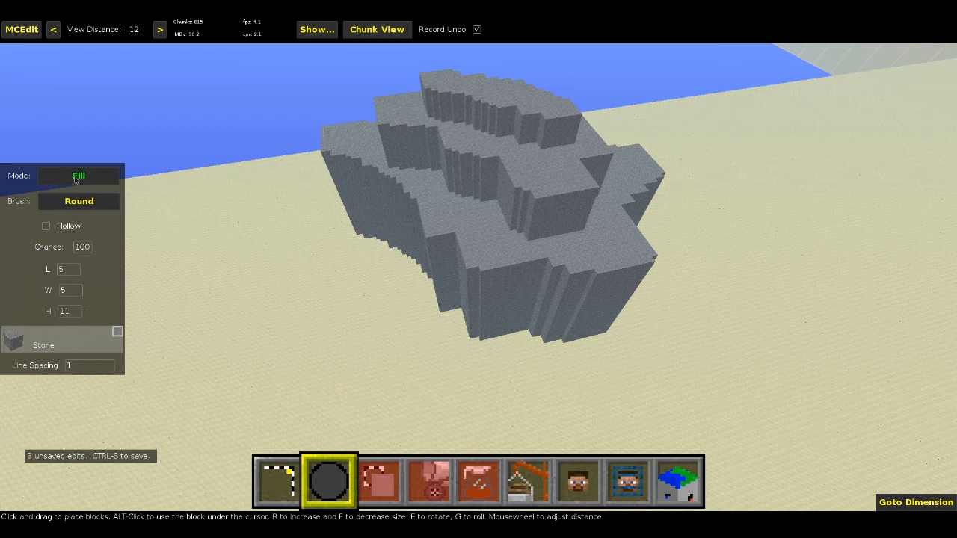
click(75, 179)
click(52, 205)
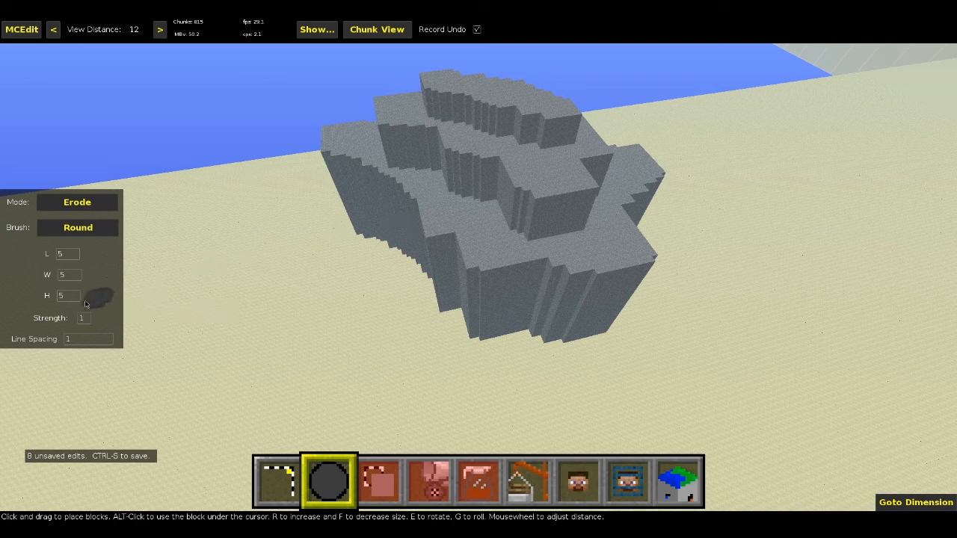
scroll(75, 296, up, 1)
scroll(68, 274, up, 1)
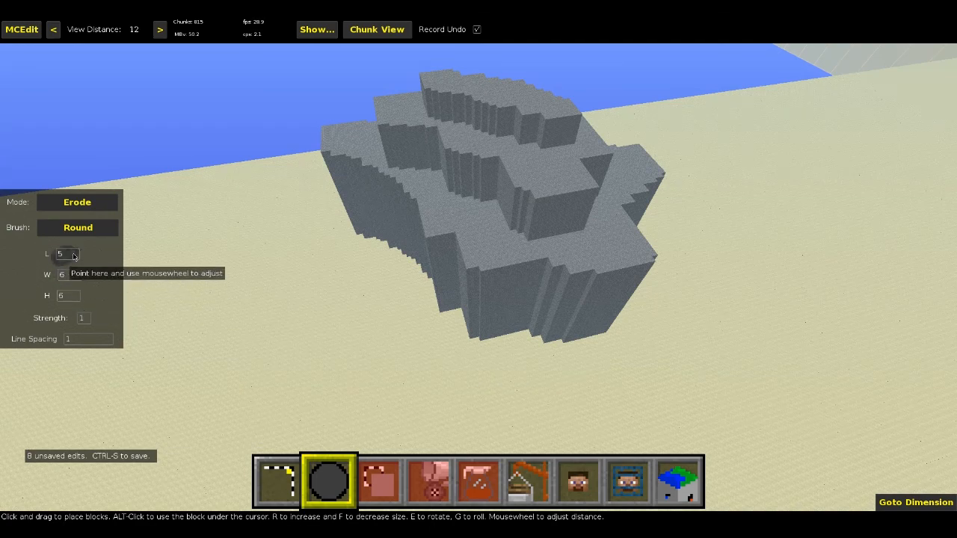
scroll(73, 256, up, 1)
Erode the upper rim of the lowest stone tier to roughen its straight edge
right_click(455, 188)
key(a)
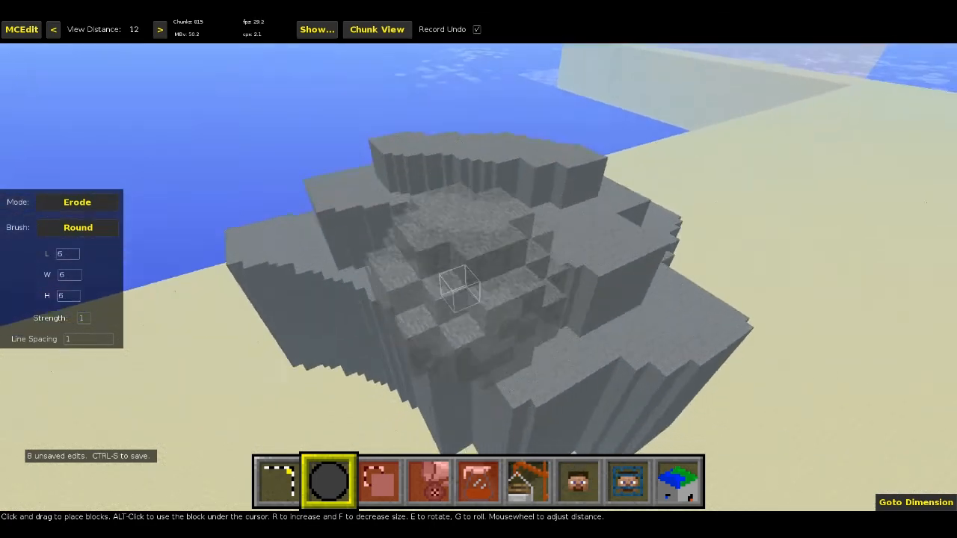
right_click(455, 188)
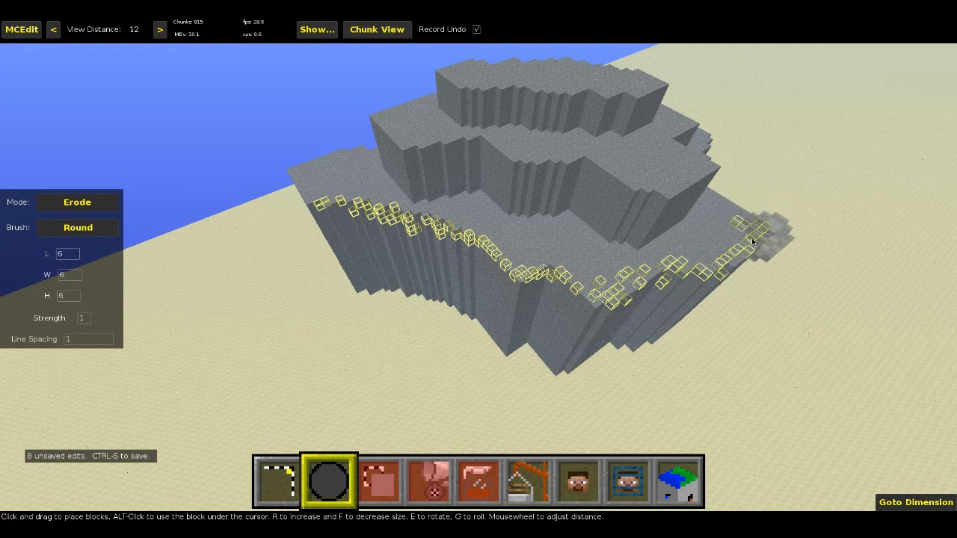
click(550, 285)
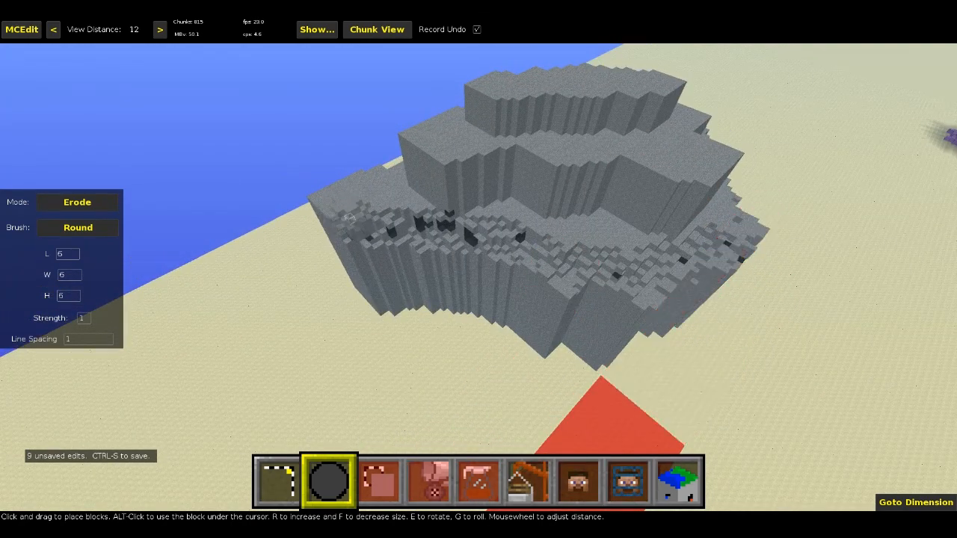
Erode the rim of the lowest stone tier around its narrow end and along the adjoining untouched side
right_click(354, 227)
key(a)
key(w)
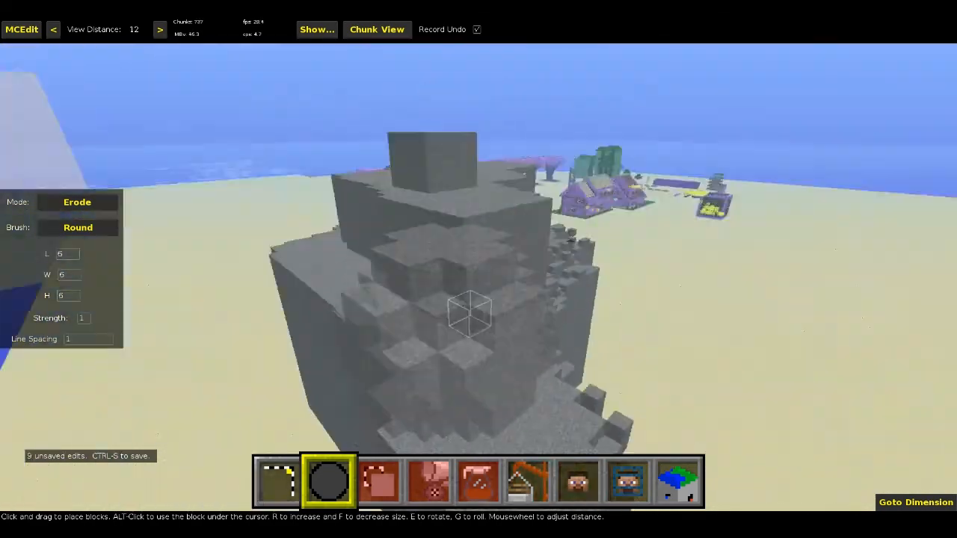
key(s)
right_click(354, 227)
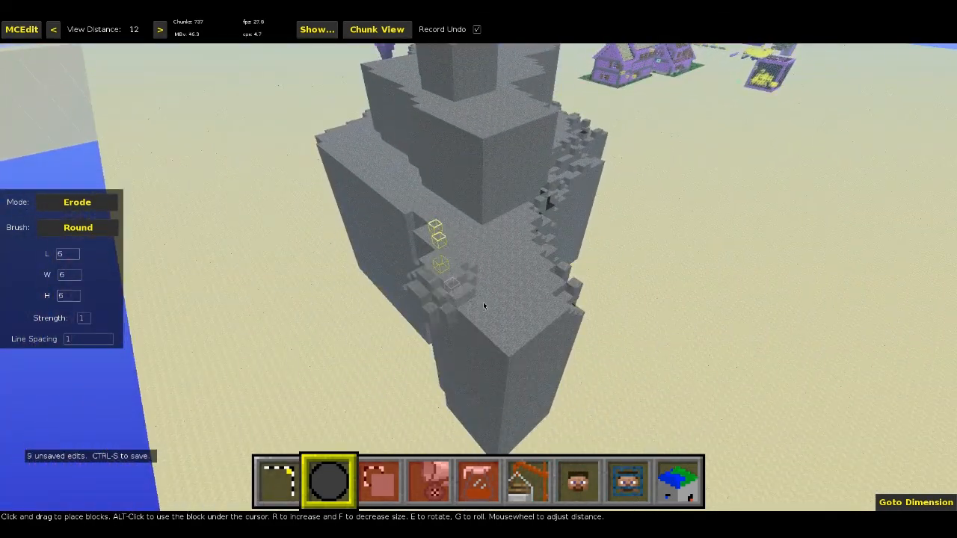
mouse_move(484, 302)
mouse_down()
mouse_move(534, 354)
mouse_move(478, 322)
mouse_move(431, 207)
mouse_up()
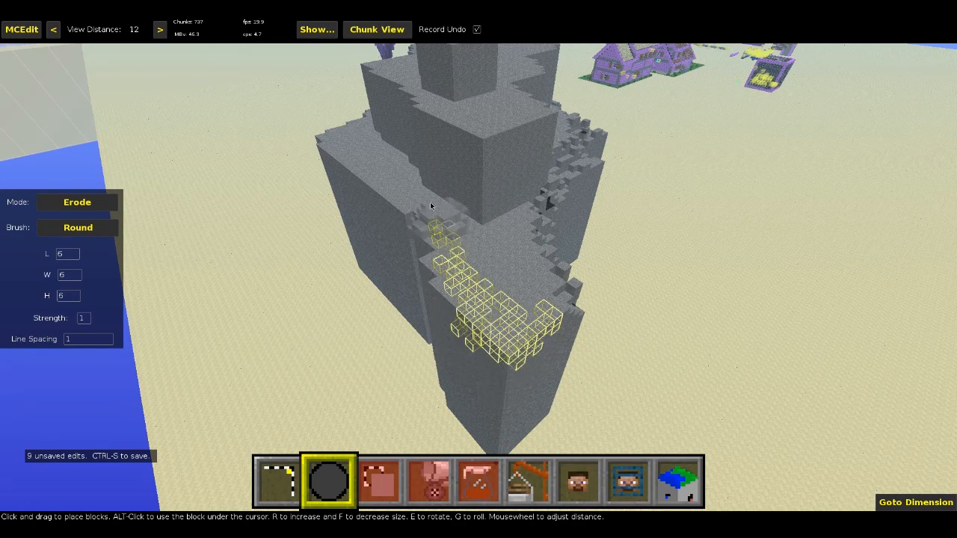
mouse_move(381, 185)
mouse_down()
mouse_move(318, 149)
mouse_move(501, 350)
mouse_up()
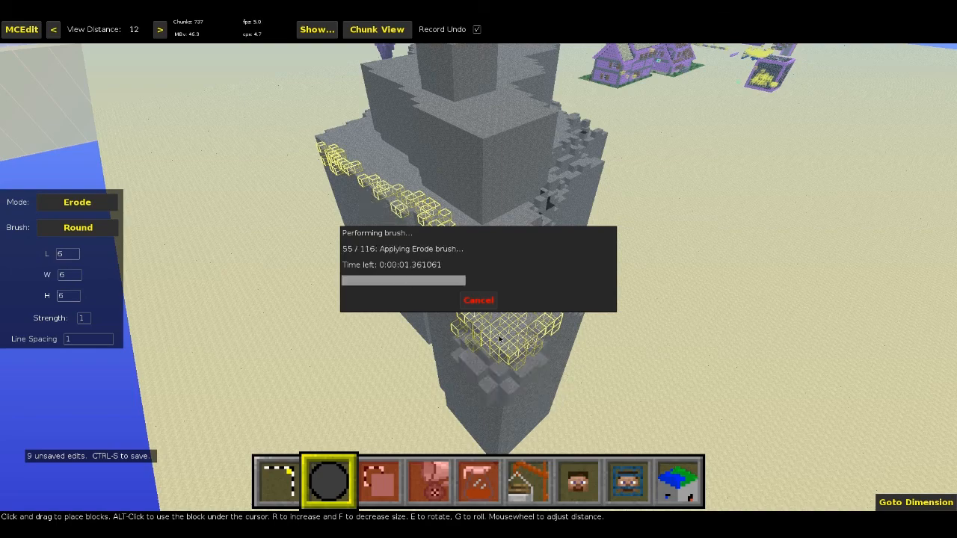
Erode the remaining straight rim on the far side of the lowest tier, following its corners and inner notch
right_drag(499, 341, 499, 341)
key(a)
right_drag(409, 294, 409, 295)
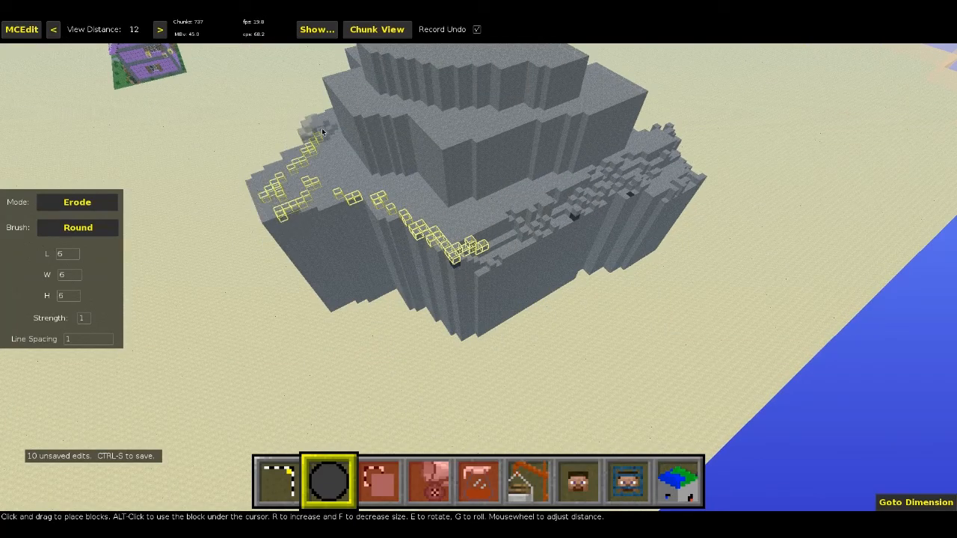
drag(424, 232, 433, 224)
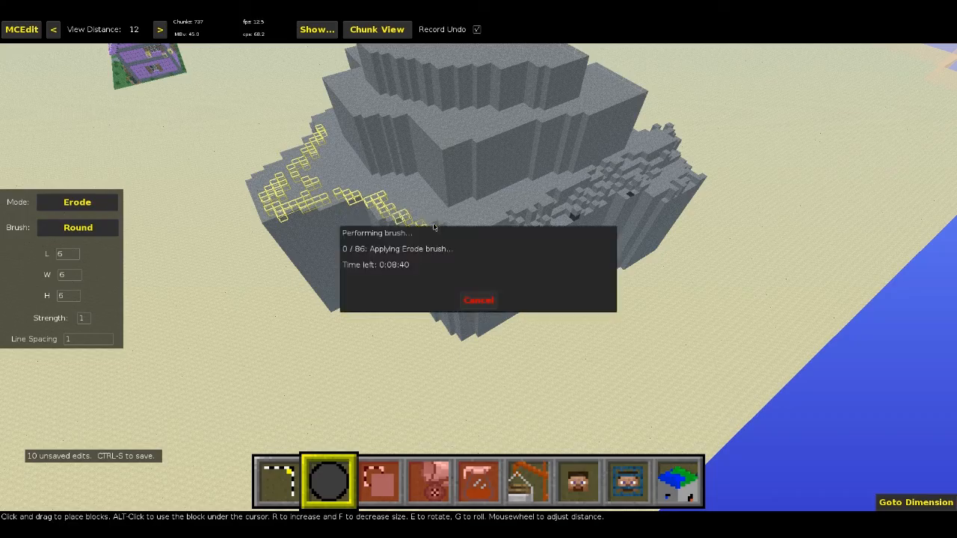
Erode the edges of the protruding block at the end of the lowest tier
right_click(434, 226)
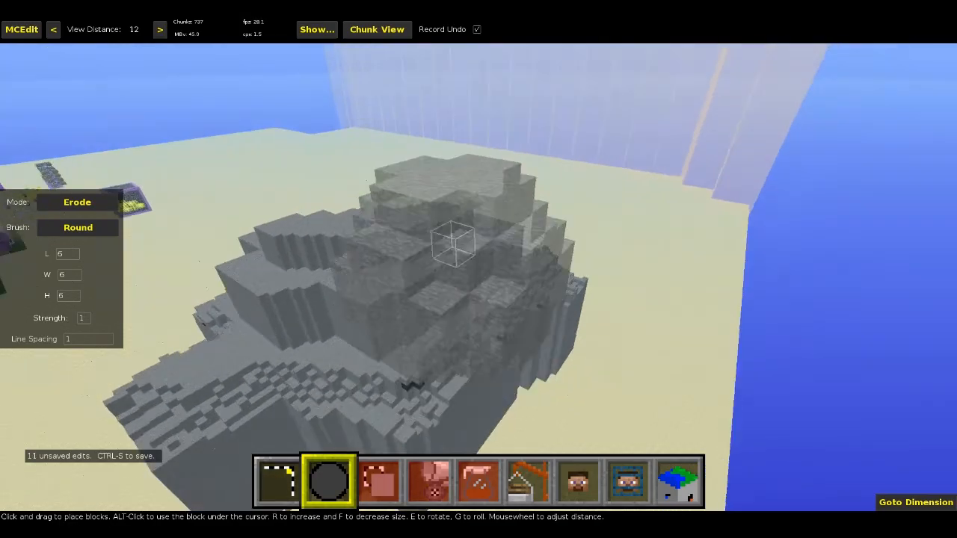
key(s)
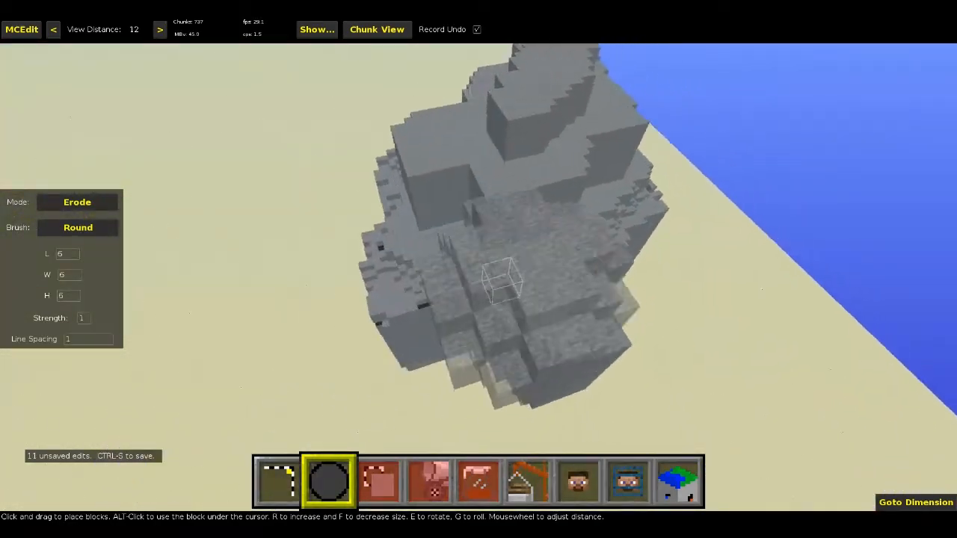
right_click(434, 227)
drag(400, 273, 477, 320)
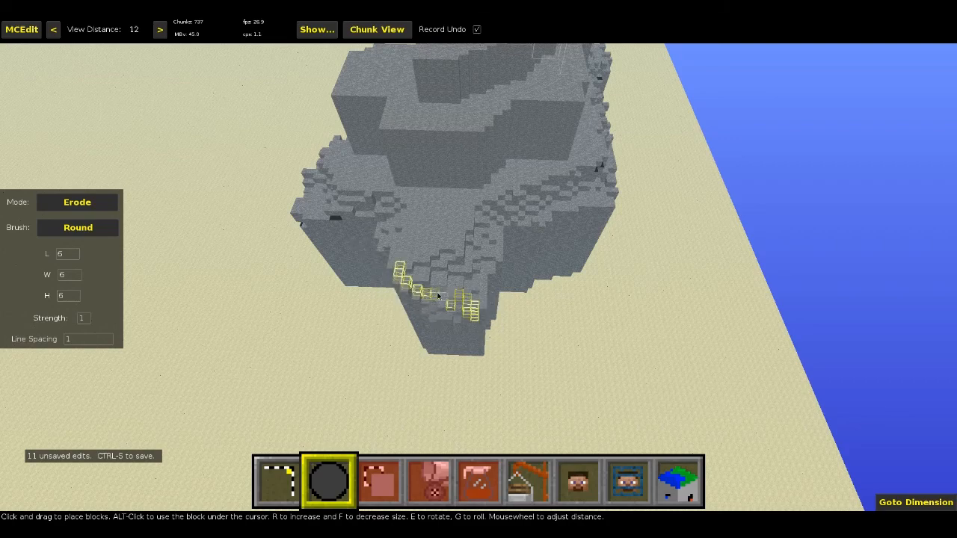
mouse_move(437, 296)
mouse_down()
mouse_move(404, 314)
mouse_move(411, 280)
mouse_up()
Erode the second tier's upper rim around its notched narrow end
right_click(412, 280)
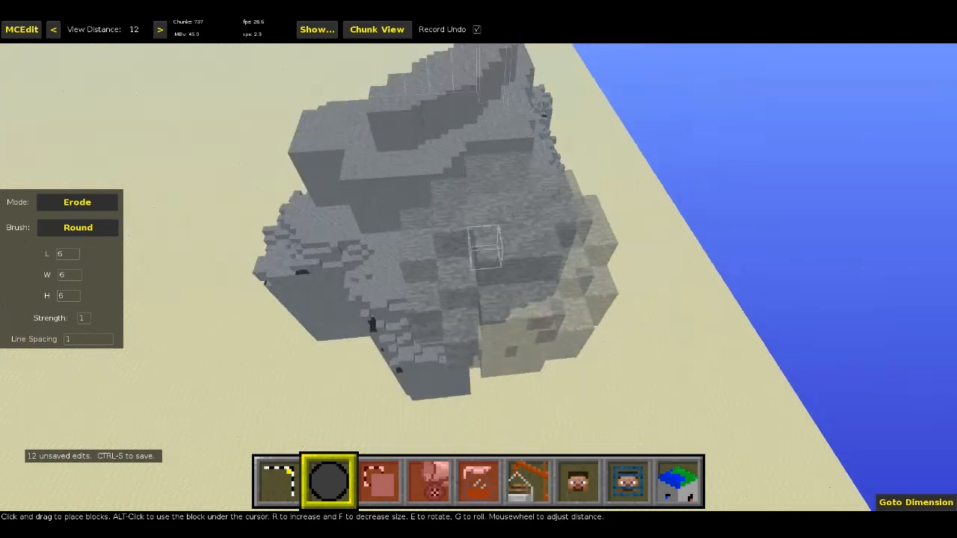
key(s)
right_click(413, 281)
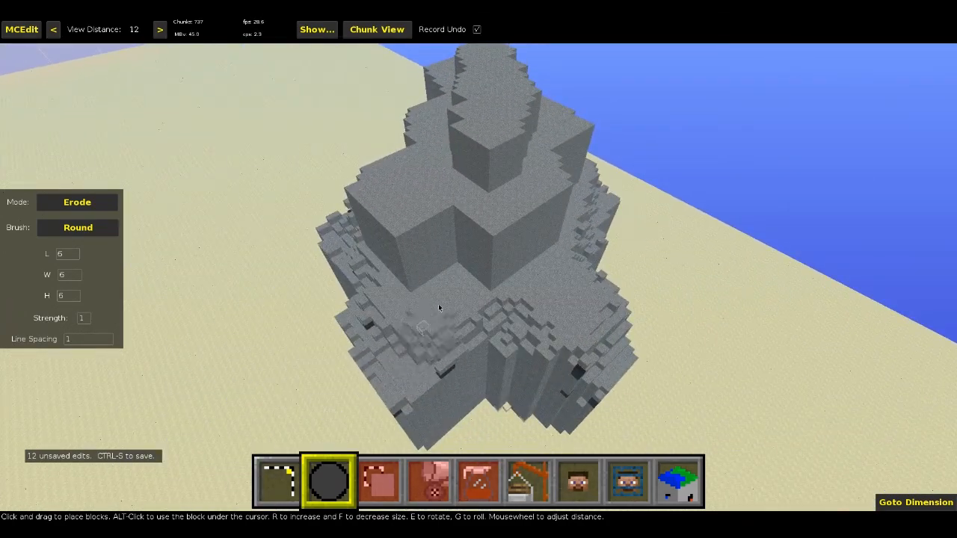
right_click(439, 308)
key(s)
right_click(434, 312)
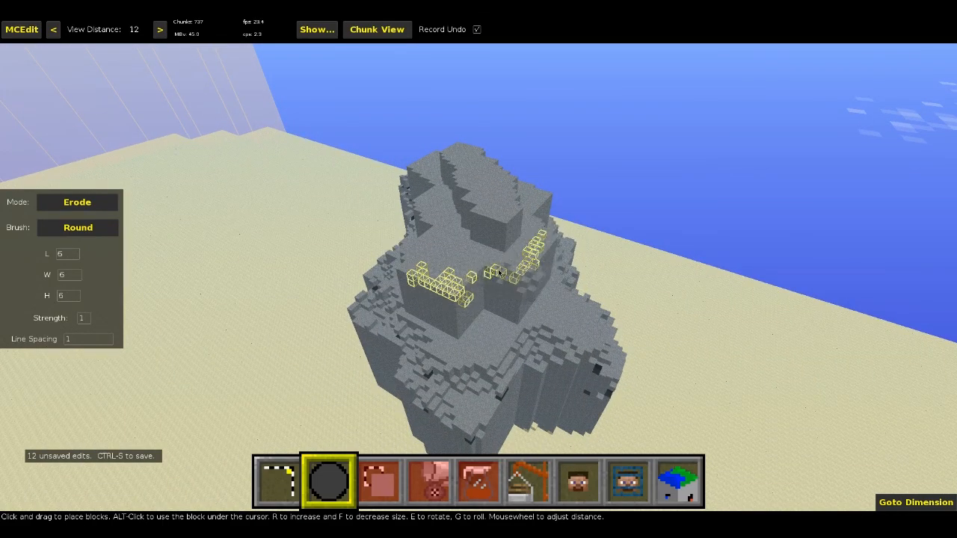
drag(428, 262, 430, 262)
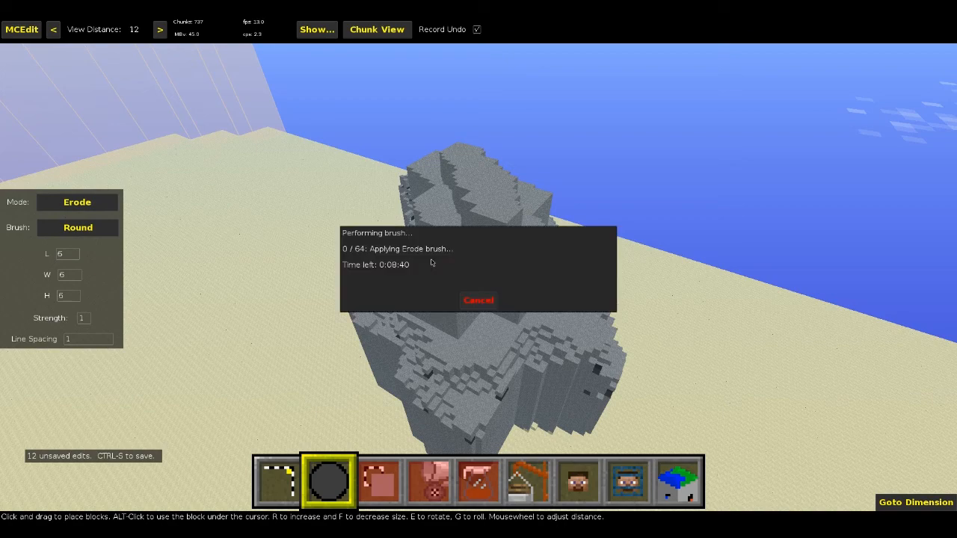
Erode the second tier's rim from the narrow end into the recess on its long side
right_click(433, 262)
key(a)
key(s)
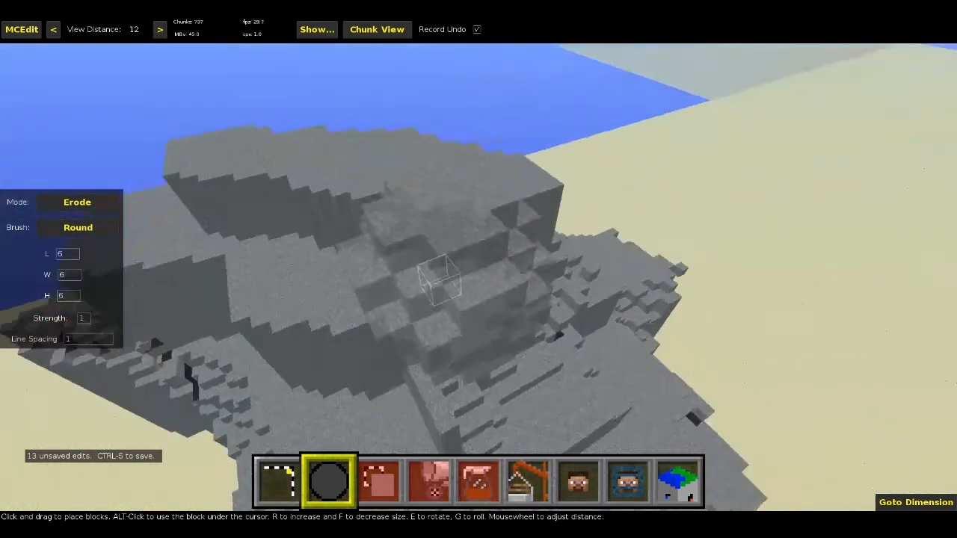
right_click(438, 258)
drag(535, 250, 589, 285)
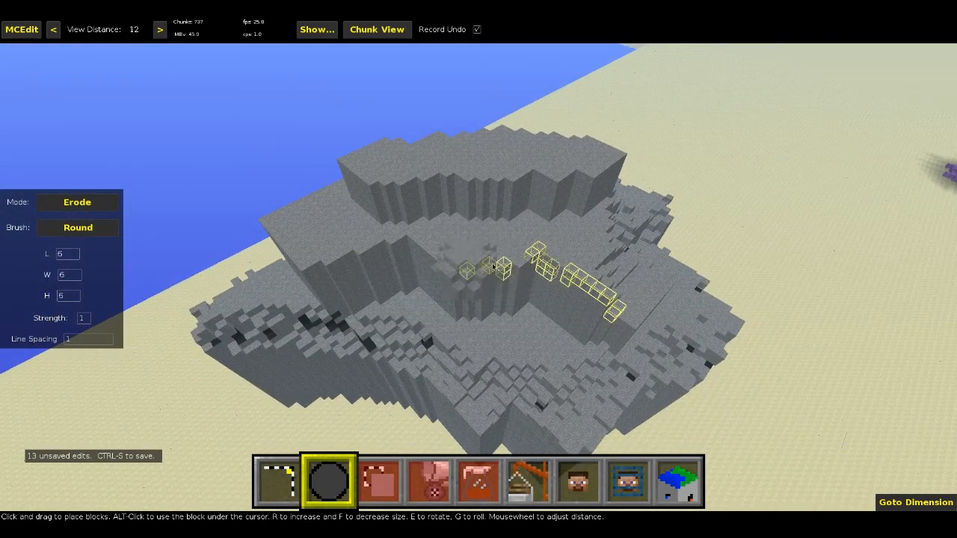
drag(494, 266, 470, 271)
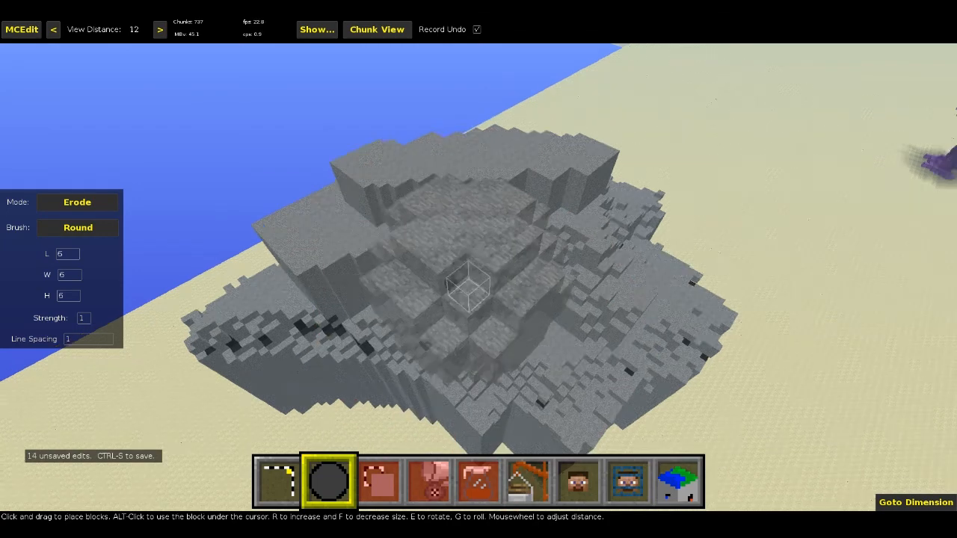
Roughen the rest of the second tier's rim on the water-facing stretch with two more Erode strokes
key(a)
right_click(530, 255)
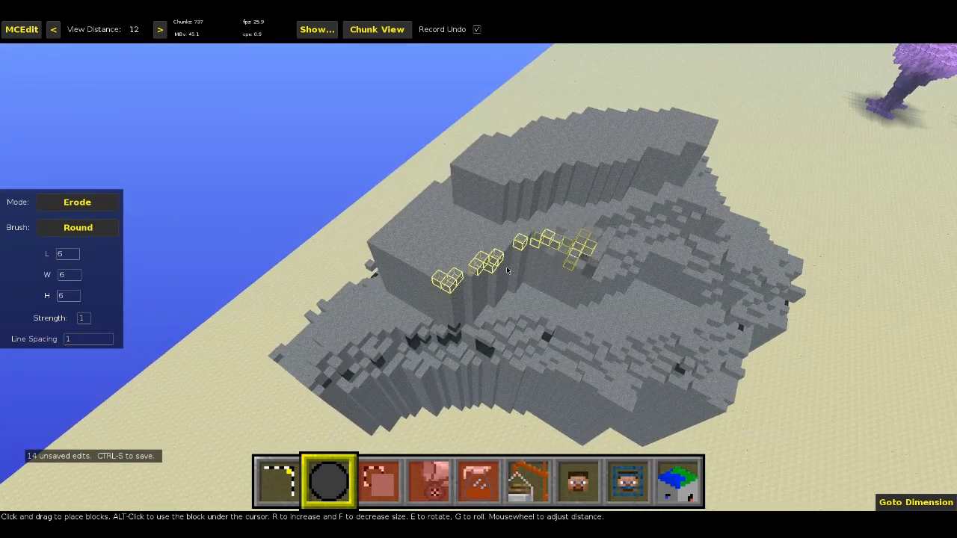
drag(444, 285, 450, 263)
right_click(450, 263)
key(a)
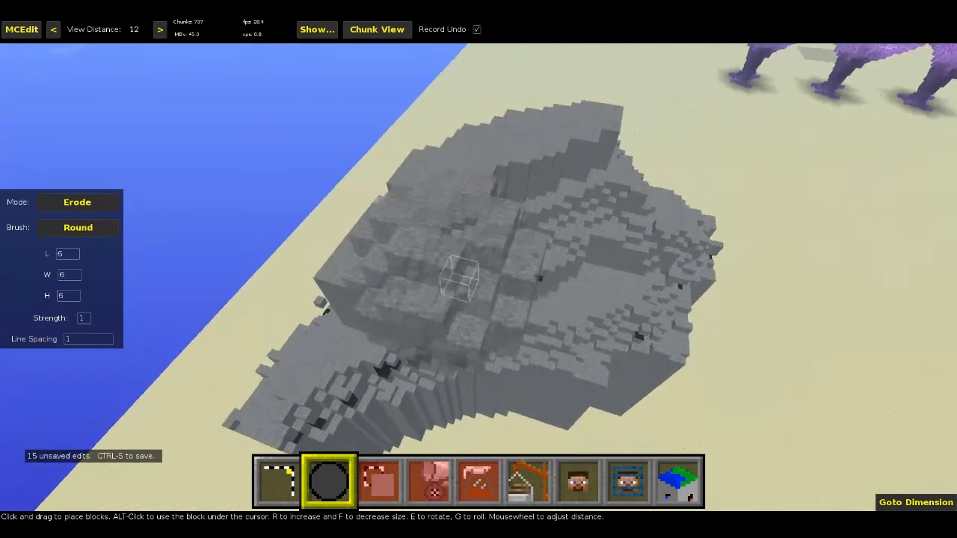
right_click(432, 246)
mouse_move(430, 204)
mouse_down()
mouse_move(476, 242)
mouse_move(461, 234)
mouse_up()
Erode the second tier's rim along the opposite long side, including its recess and outer corner
right_click(461, 234)
key(a)
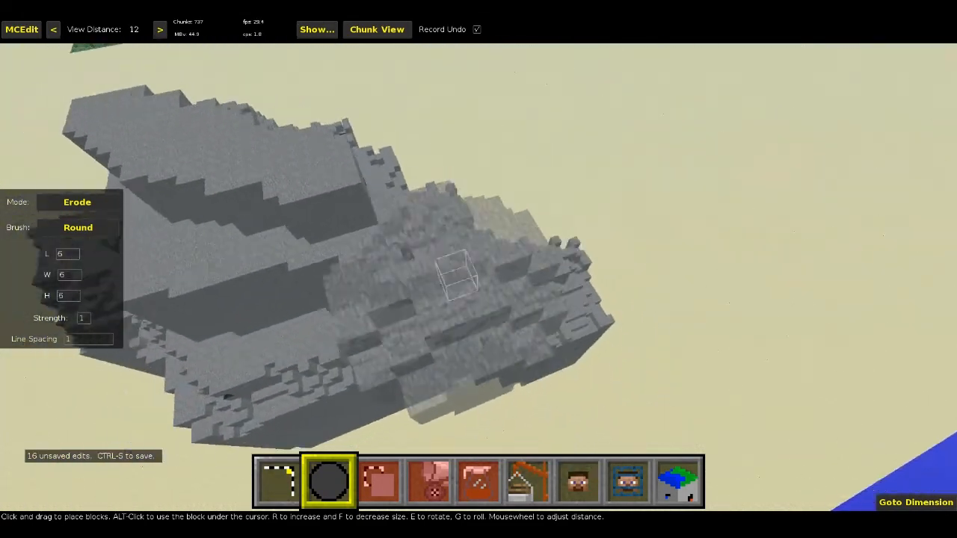
right_click(466, 234)
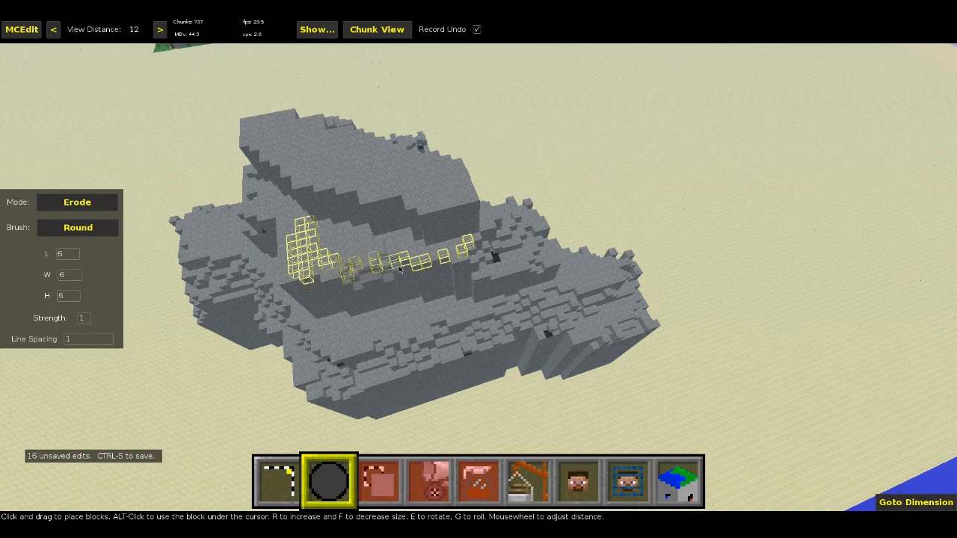
click(392, 257)
key(a)
key(l)
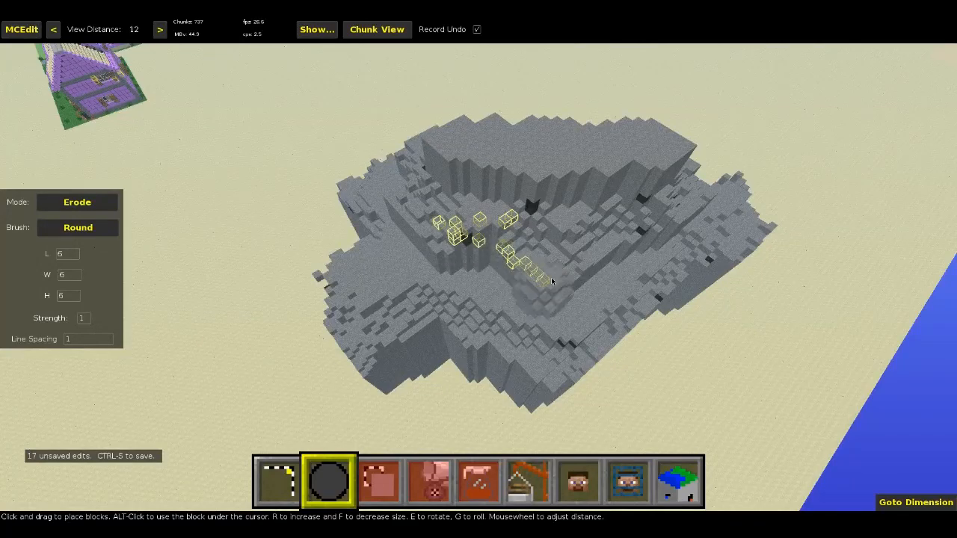
click(532, 269)
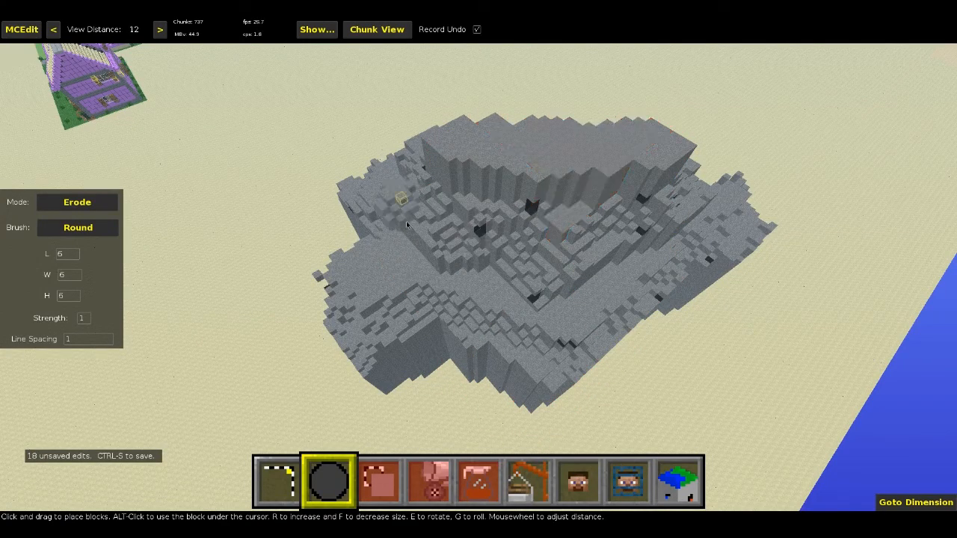
click(427, 242)
Erode the full rim and the flat surface of the topmost stone tier
right_click(426, 241)
key(a)
key(a)
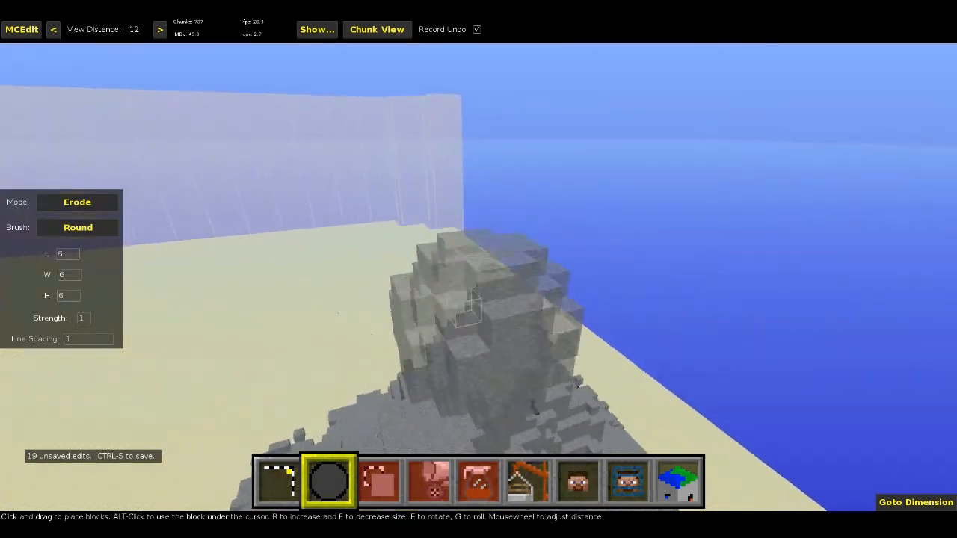
right_click(455, 191)
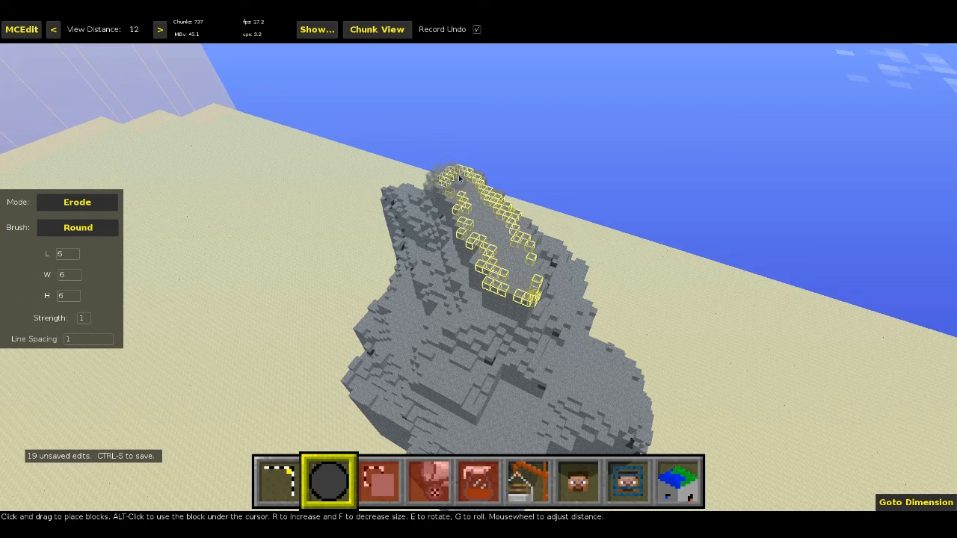
drag(514, 252, 498, 242)
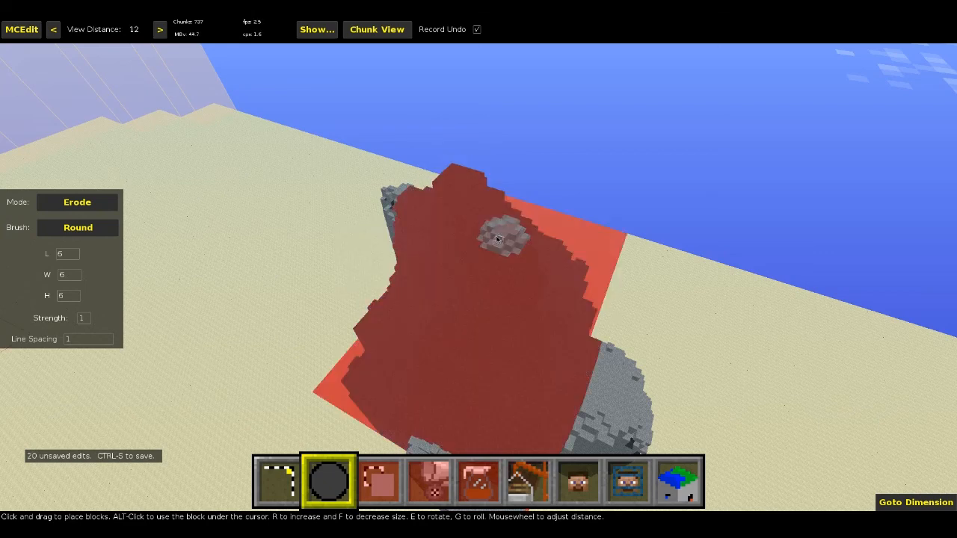
Reduce the round Erode brush to 5 in length, width and height
right_click(499, 241)
key(a)
key(s)
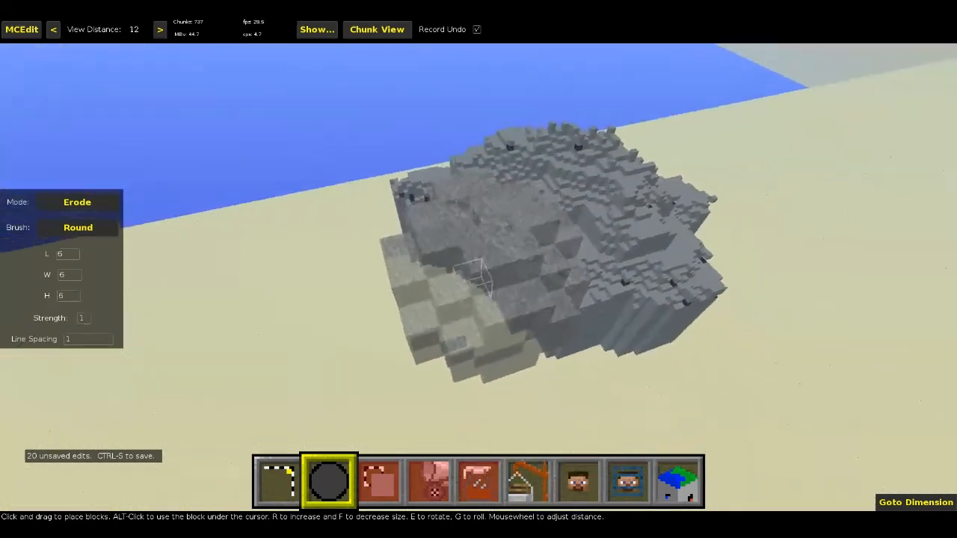
right_click(502, 244)
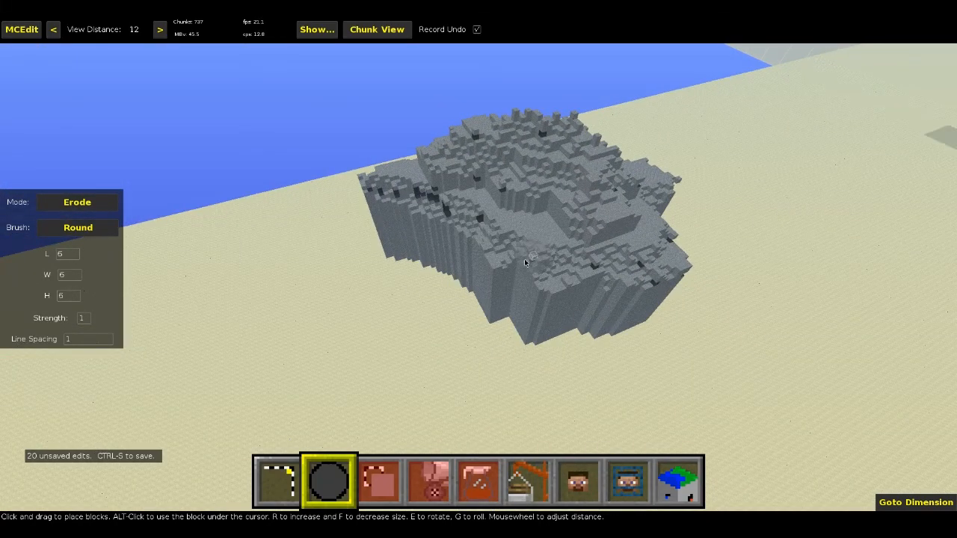
right_click(511, 244)
right_click(512, 244)
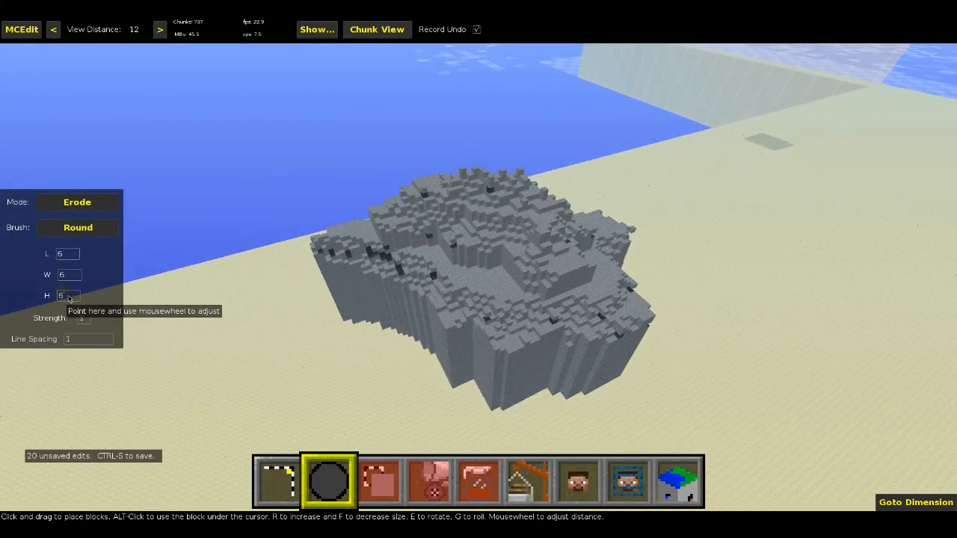
scroll(66, 297, down, 1)
Erode the wall of the second tier's curved recess and the slope directly above it with the size 5 brush
right_click(306, 231)
key(w)
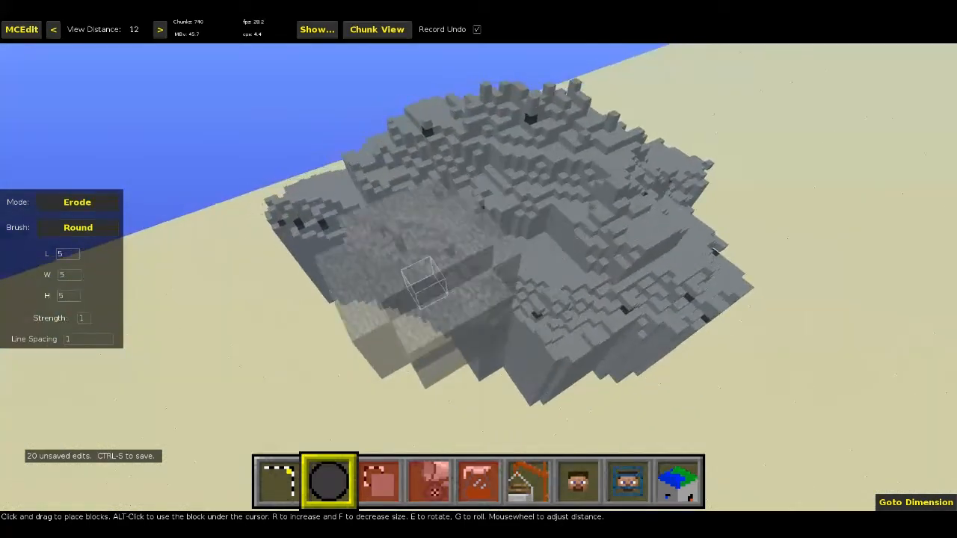
right_click(314, 232)
right_click(359, 237)
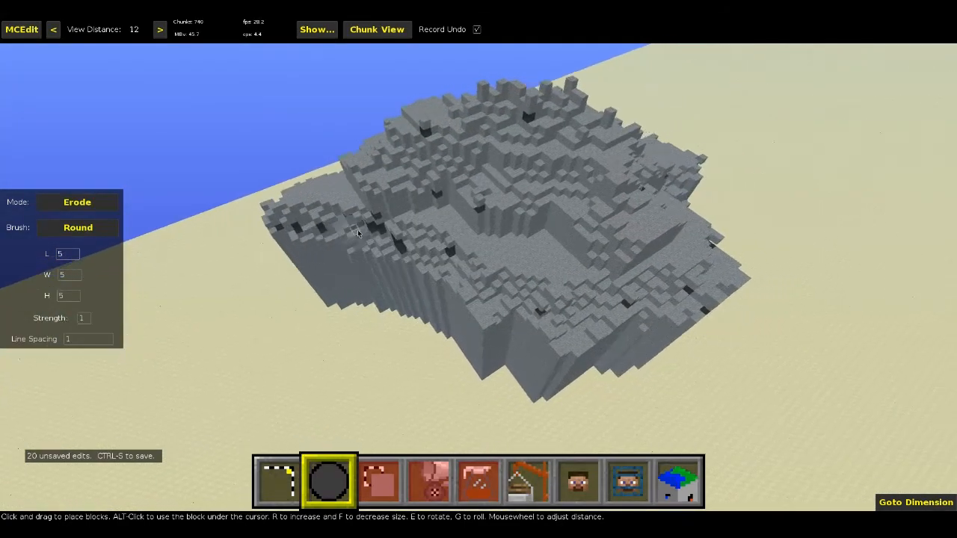
right_click(359, 236)
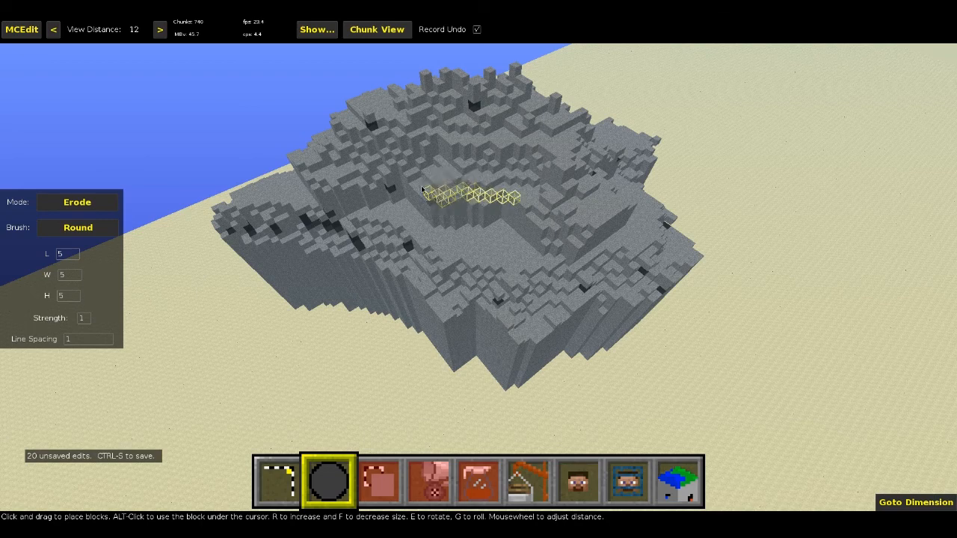
drag(521, 207, 519, 206)
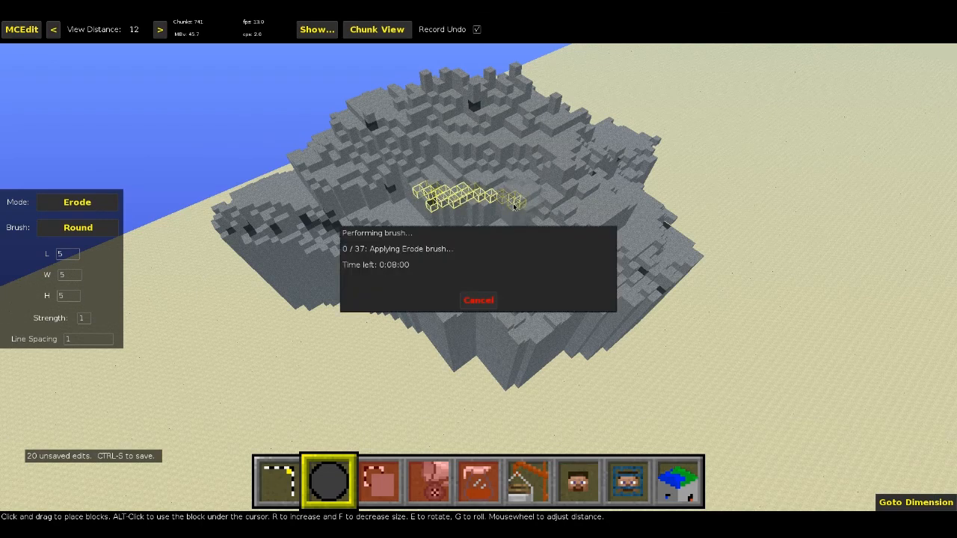
click(483, 172)
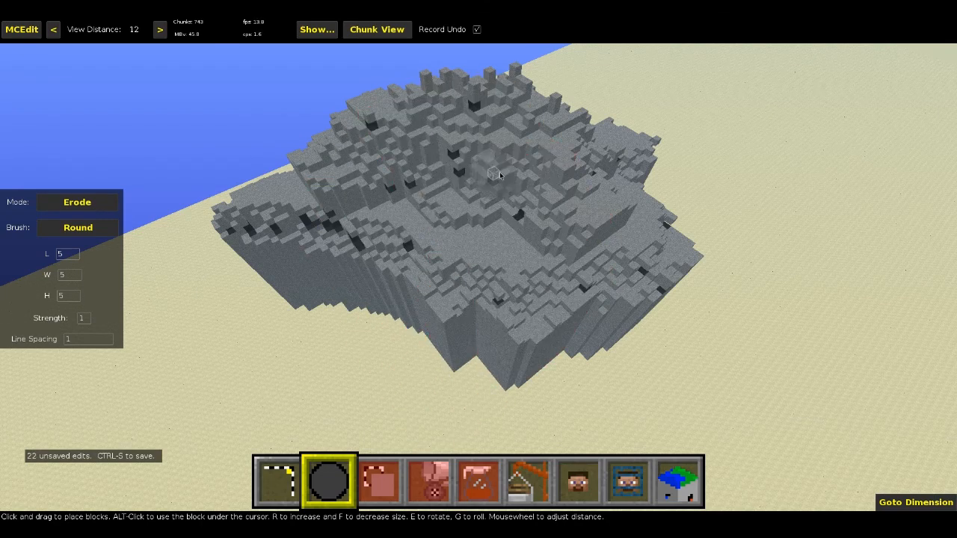
click(447, 146)
Erode the rim of the second tier's protruding corner, including the stepped ledges and the recess on its far side
right_click(491, 148)
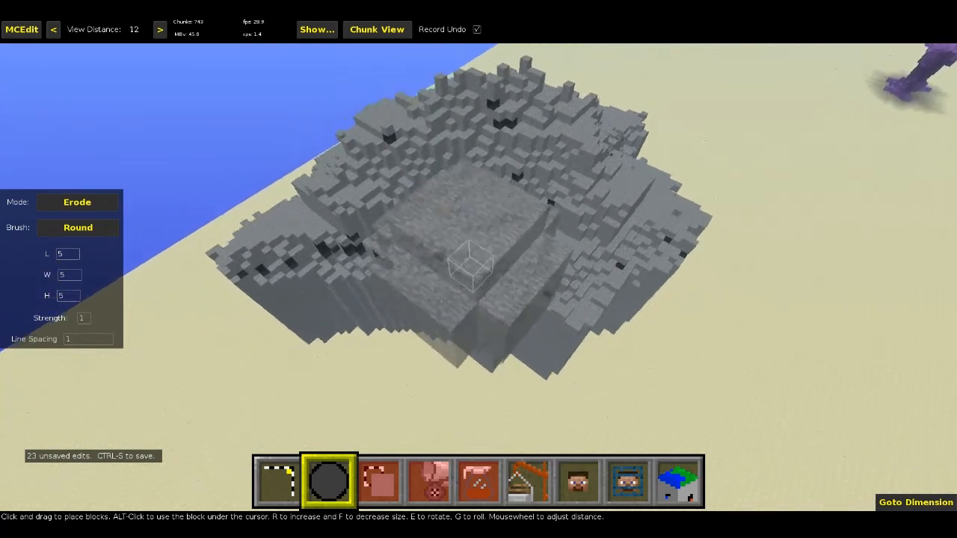
right_click(495, 175)
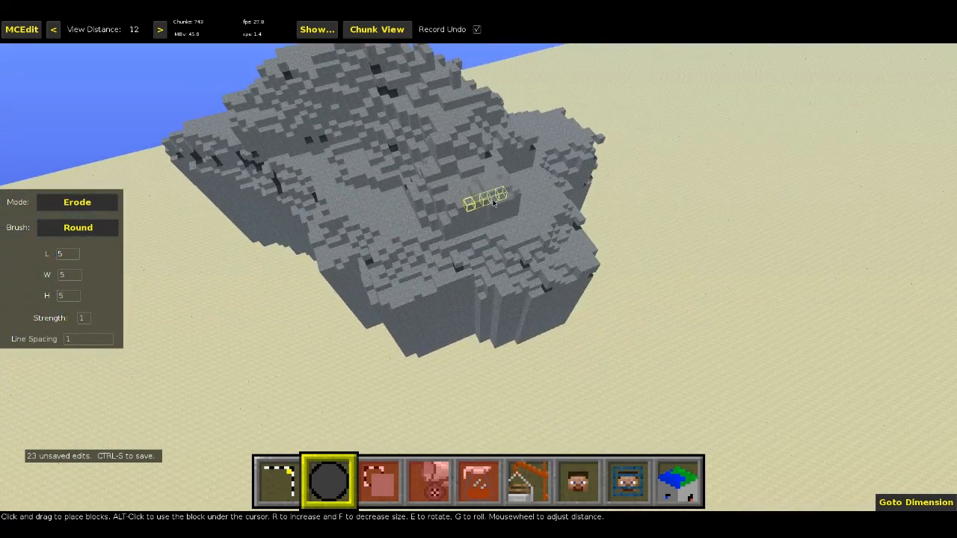
click(493, 203)
right_click(494, 202)
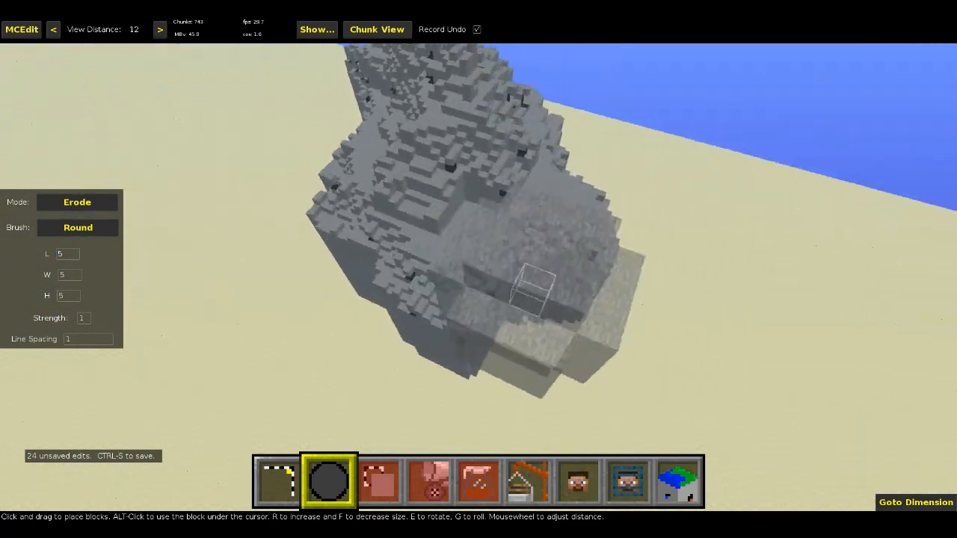
right_click(447, 188)
click(442, 195)
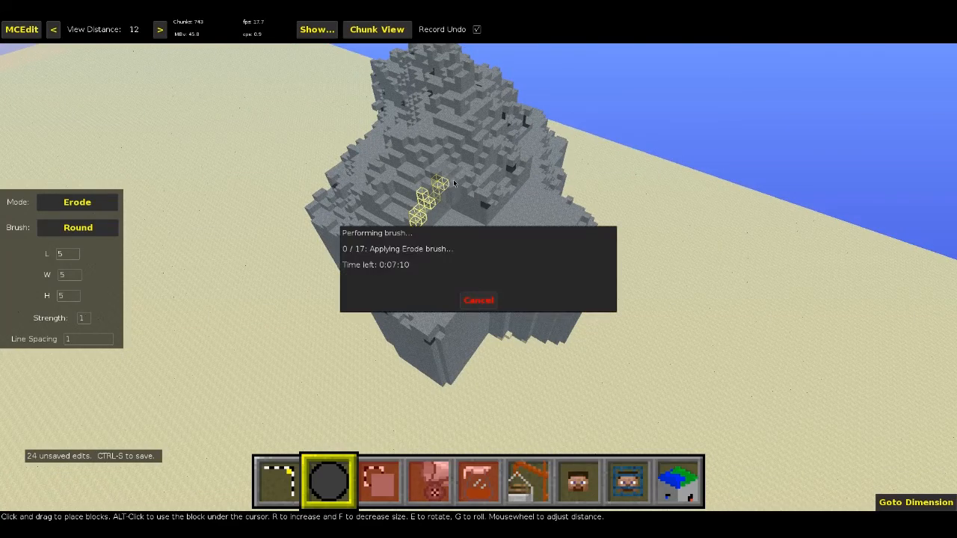
click(476, 190)
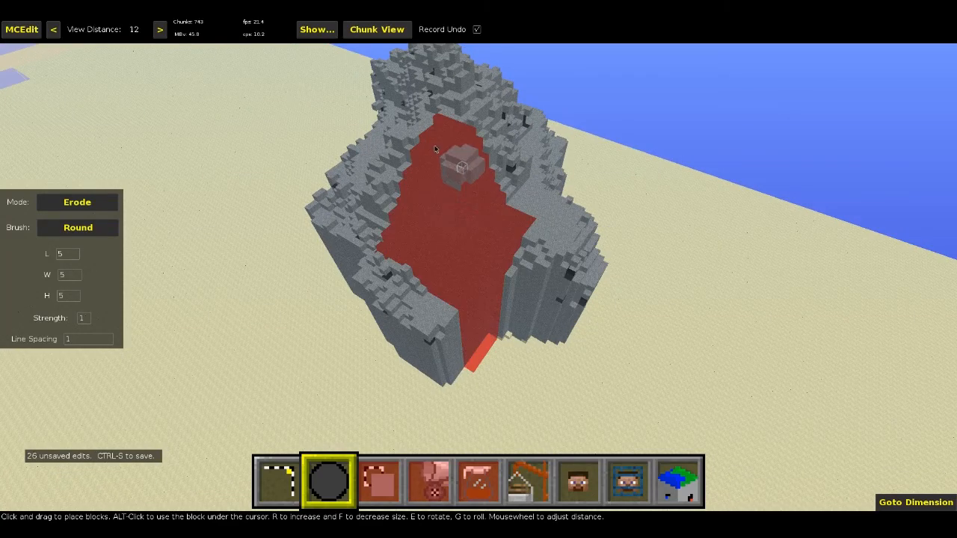
click(444, 143)
Erode the lowest tier's outer corner on the water side, from its rim along the notch edge and down its upper wall
right_drag(444, 143, 450, 141)
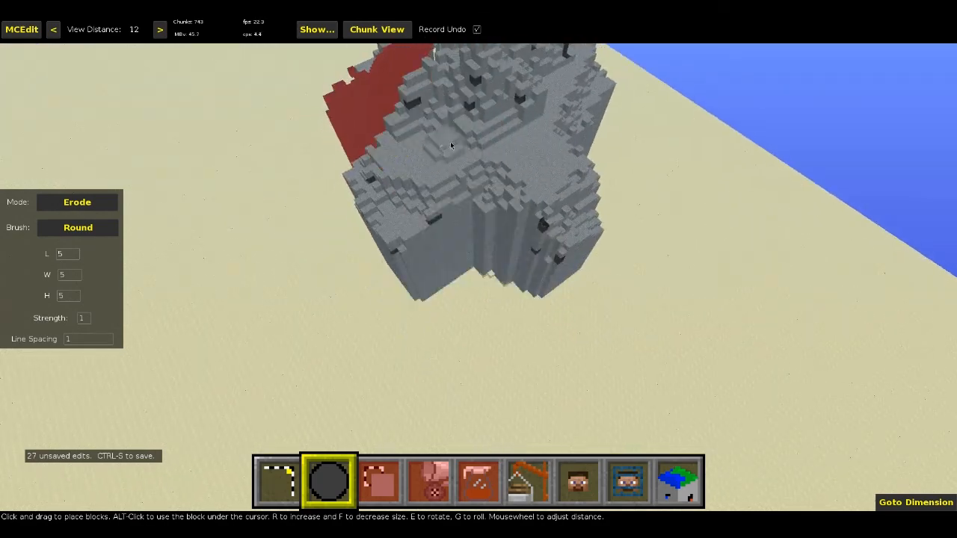
click(536, 206)
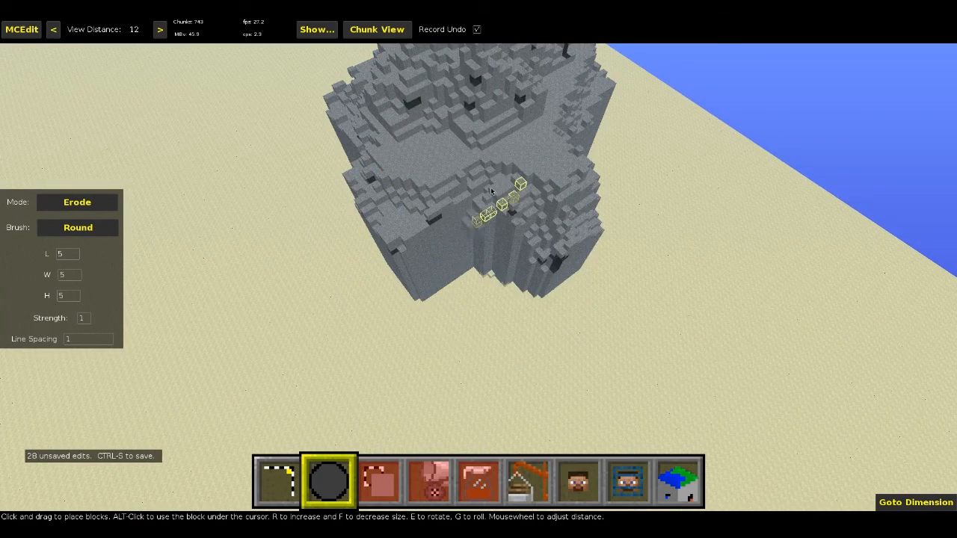
click(486, 211)
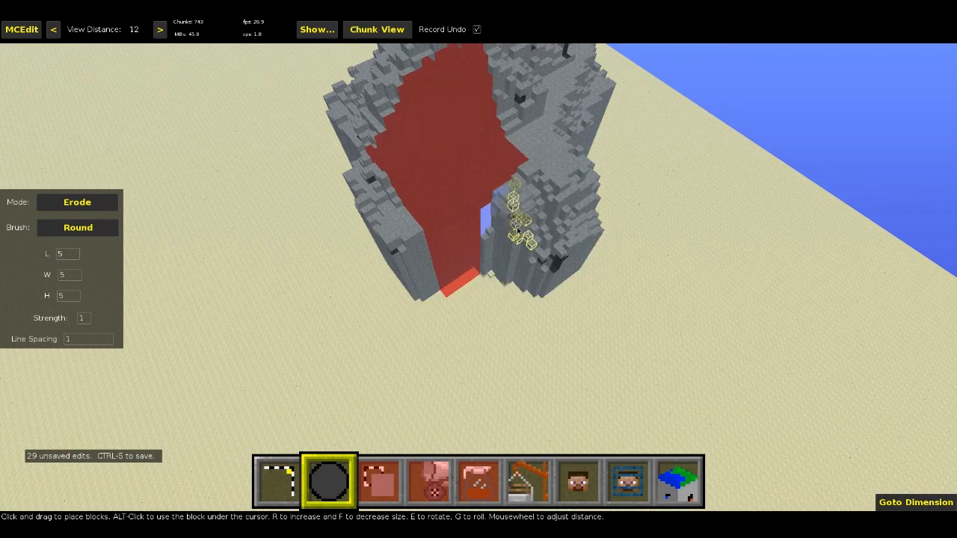
drag(517, 230, 497, 228)
right_drag(496, 227, 479, 231)
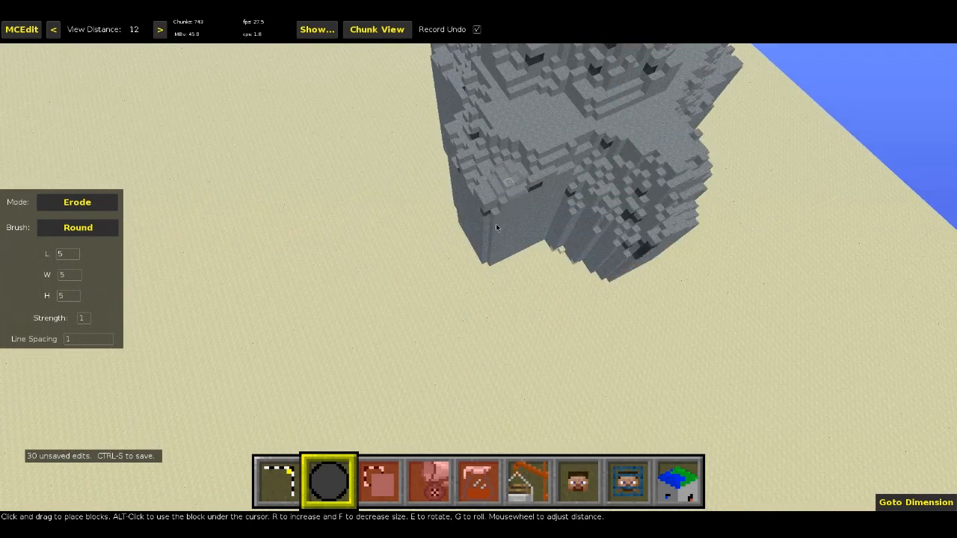
Erode the lowest tier's other corner across the notch, along its rim and upper wall
click(516, 218)
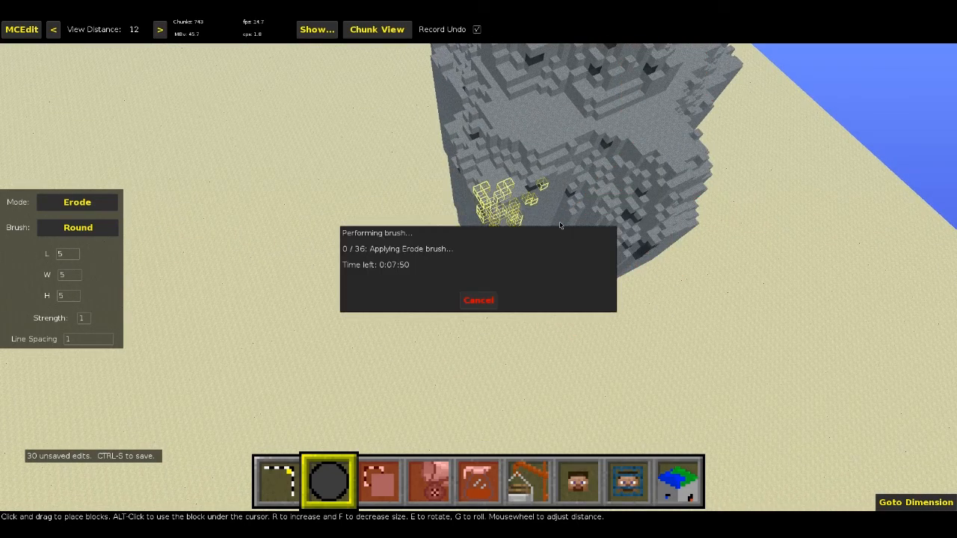
mouse_move(516, 218)
right_down()
mouse_move(544, 201)
mouse_move(513, 178)
right_up()
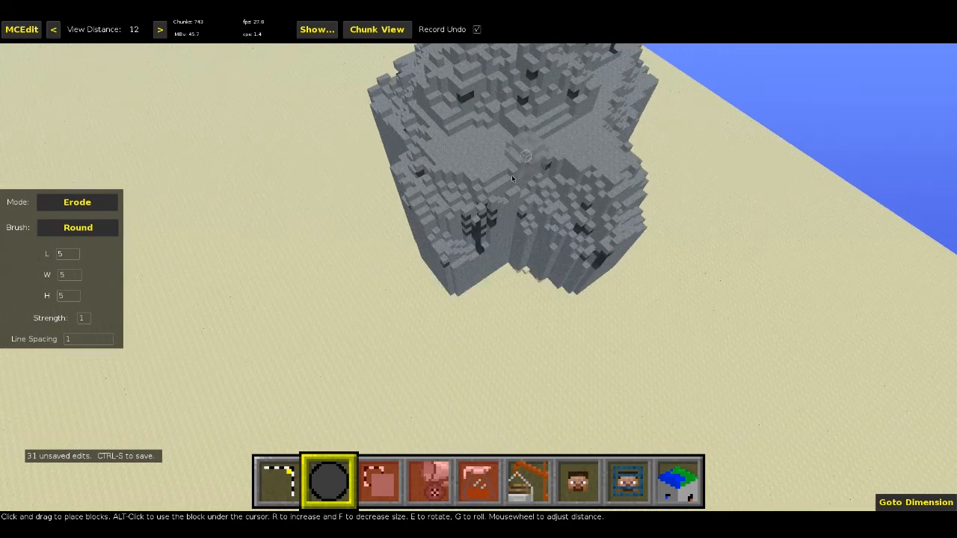
click(484, 222)
mouse_move(485, 222)
right_down()
mouse_move(458, 209)
mouse_move(518, 171)
mouse_move(523, 178)
mouse_move(508, 177)
right_up()
click(537, 180)
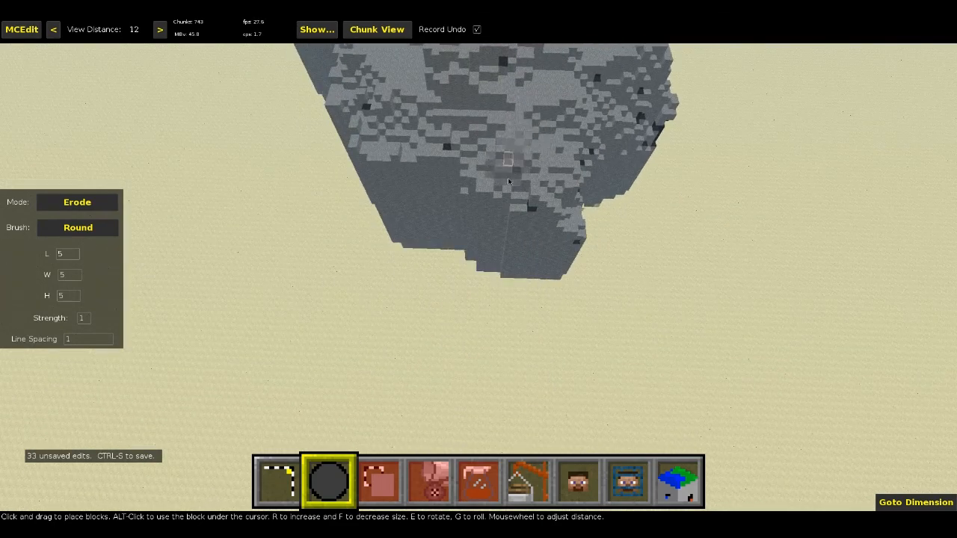
Roughen the lowest tier's corner from its far side with Erode strokes over the rim and the stepped wall below
click(518, 224)
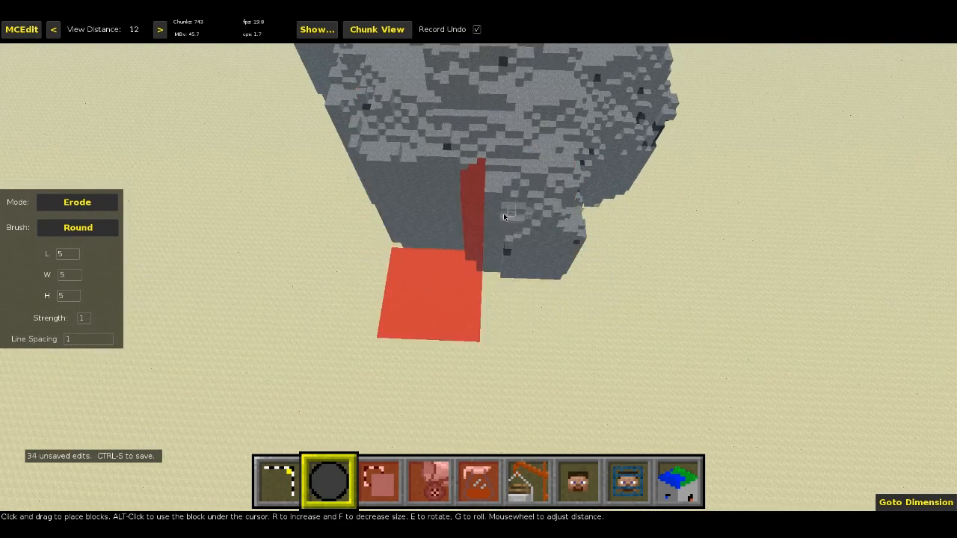
mouse_move(517, 224)
right_down()
mouse_move(449, 217)
mouse_move(514, 202)
right_up()
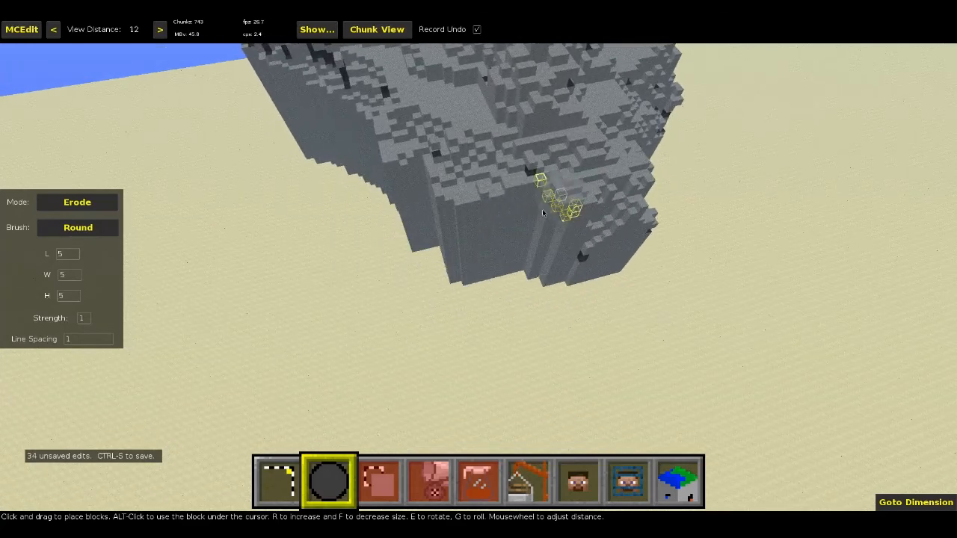
click(564, 232)
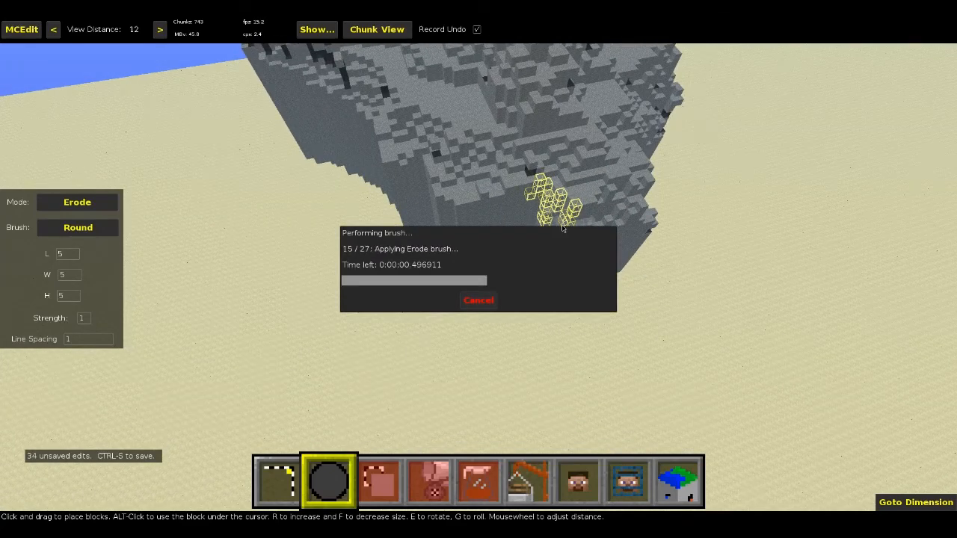
right_drag(469, 210, 530, 228)
Erode the sharp outer corner of the lowest tier down its vertical edge and adjoining faces toward the sand
mouse_move(504, 228)
mouse_down()
mouse_move(526, 193)
mouse_move(513, 210)
mouse_up()
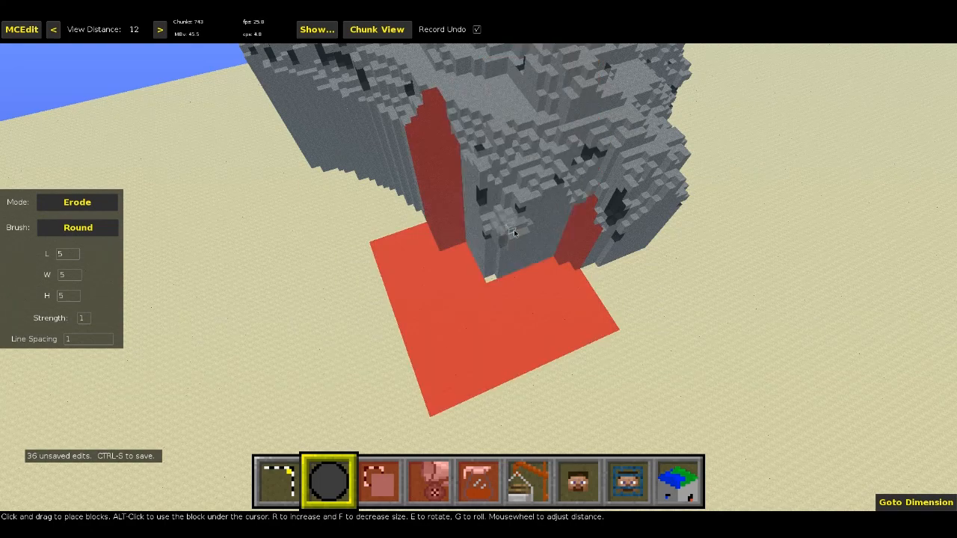
click(493, 220)
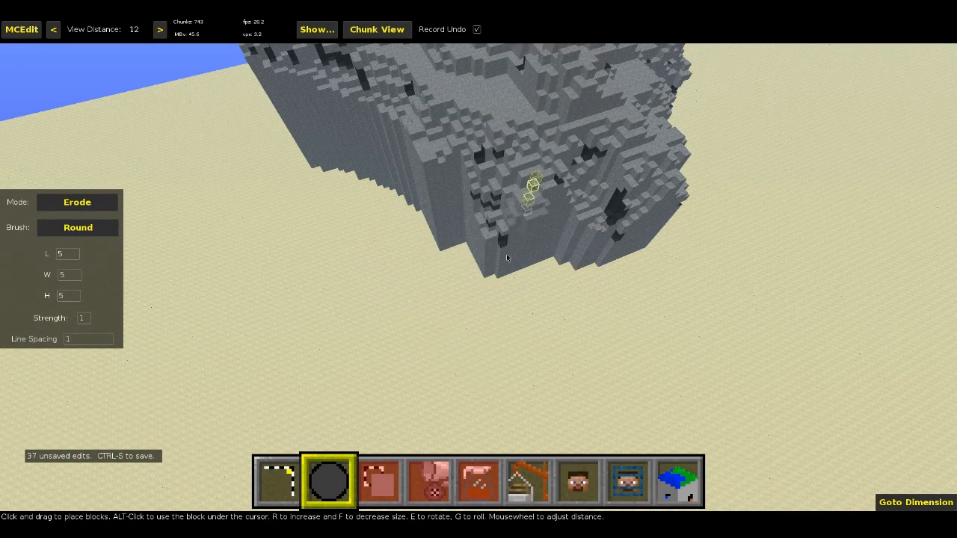
drag(496, 246, 500, 243)
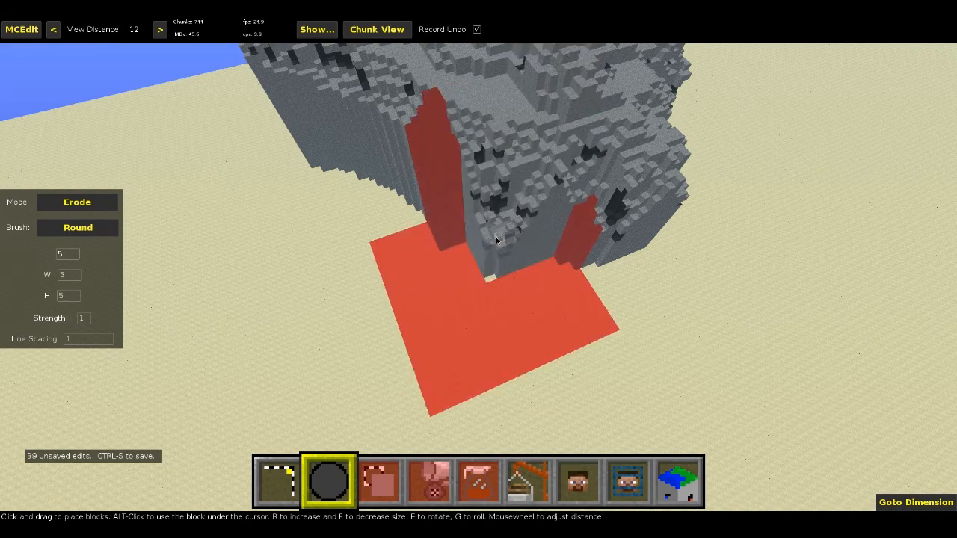
right_drag(499, 243, 535, 243)
click(520, 210)
Erode the neighbouring corner beside the long concave wall, covering its vertical edge, upper face and rim
right_drag(520, 210, 533, 173)
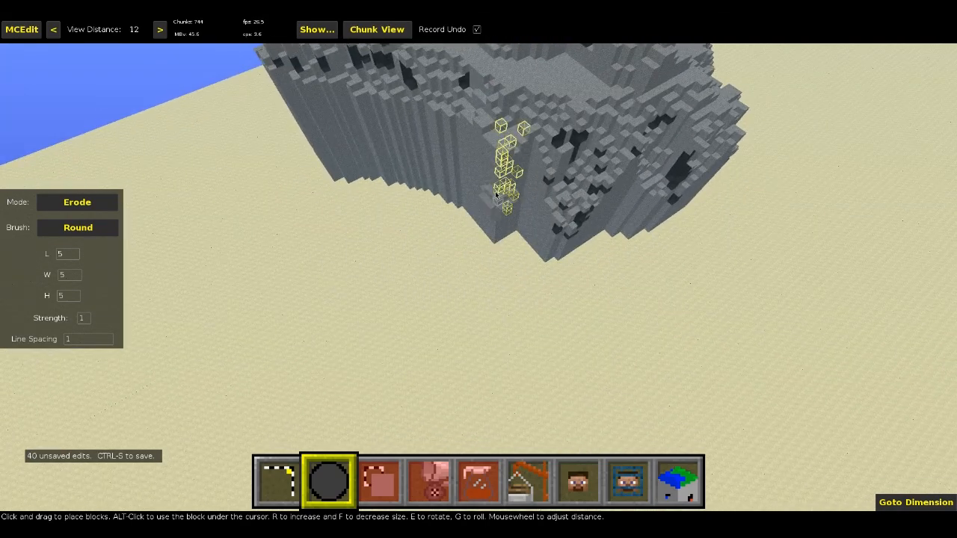
drag(495, 194, 498, 190)
mouse_move(490, 182)
right_down()
mouse_move(494, 127)
mouse_move(490, 142)
right_up()
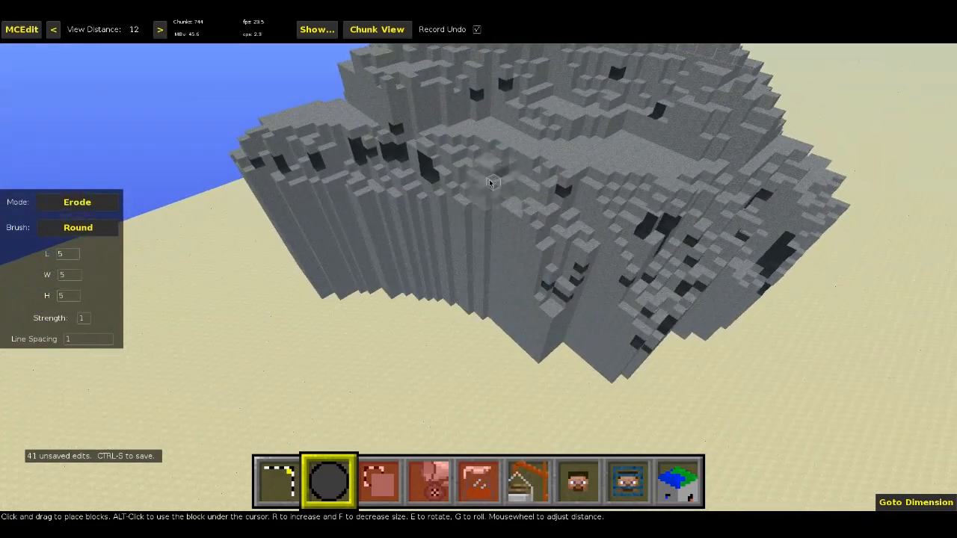
mouse_move(445, 247)
right_down()
mouse_move(479, 273)
mouse_move(460, 247)
right_up()
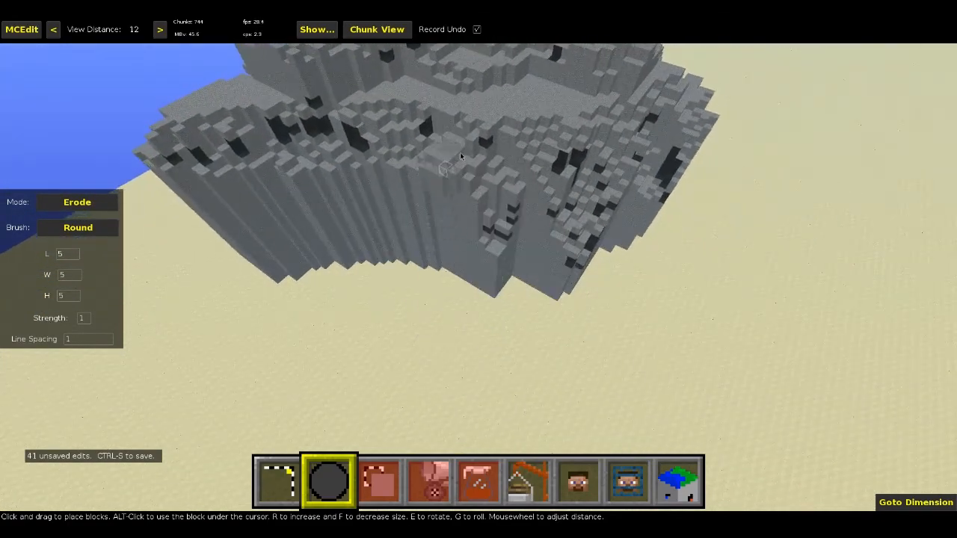
click(490, 236)
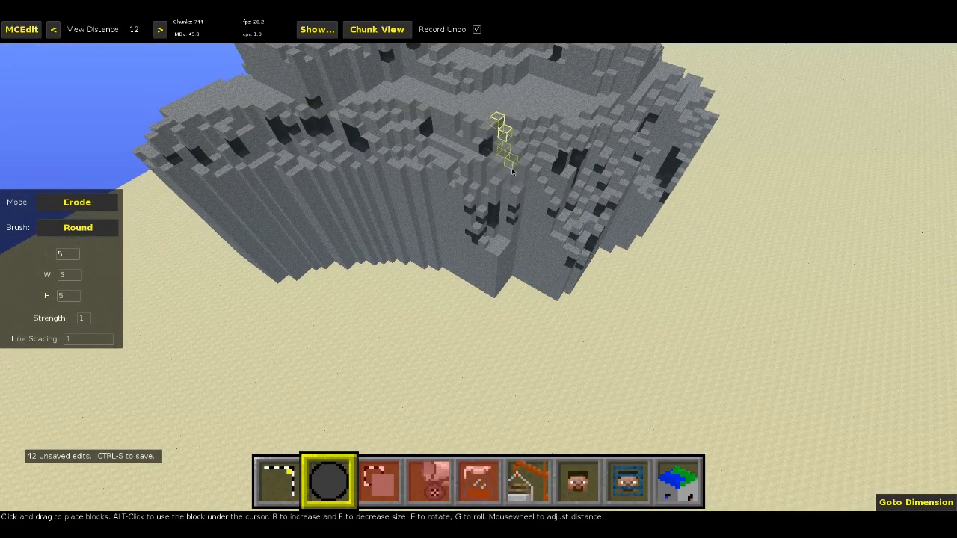
click(513, 172)
Extend the erosion down the lower faces of both adjacent lowest-tier corners to the sand
click(550, 218)
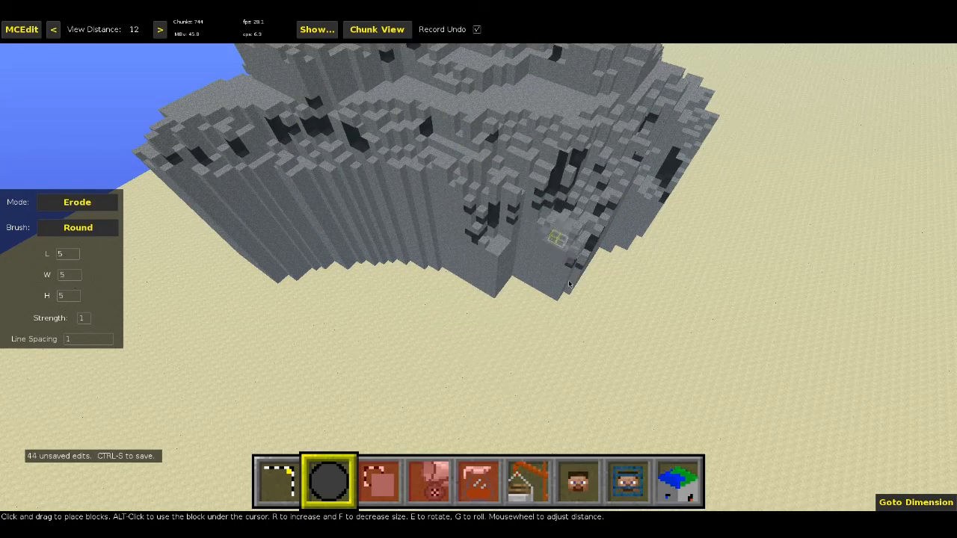
click(569, 281)
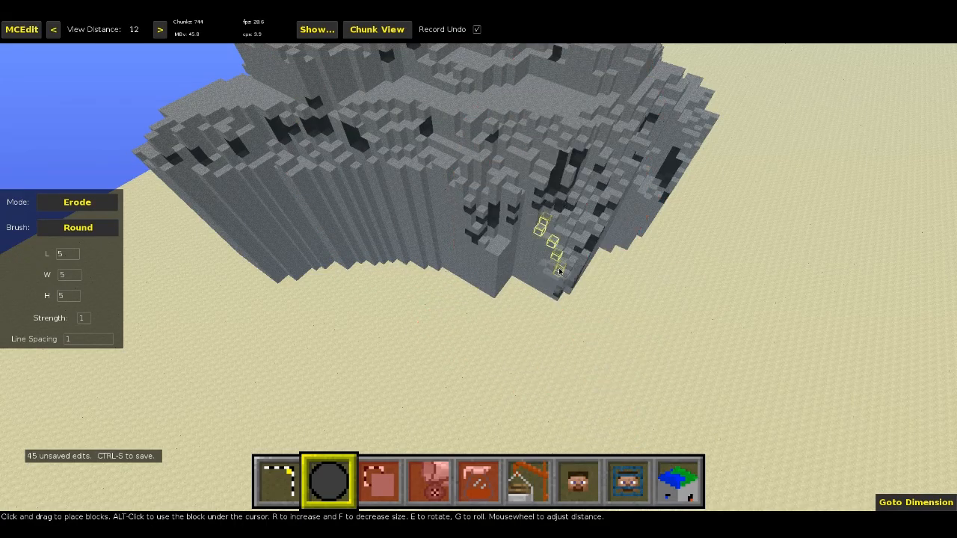
click(558, 271)
click(496, 265)
Erode the upper part of the lowest tier's long concave wall, working from its middle toward the eroded corner
right_click(496, 266)
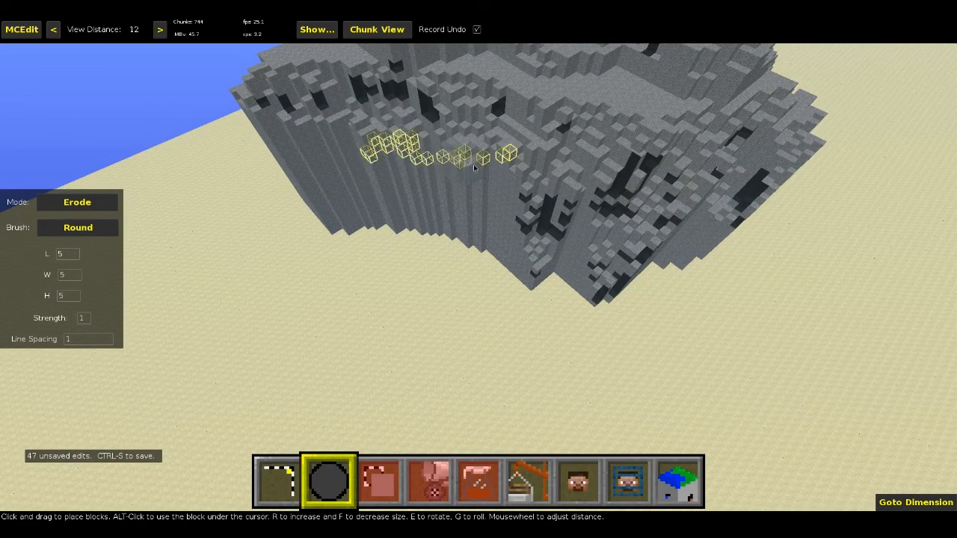
click(427, 144)
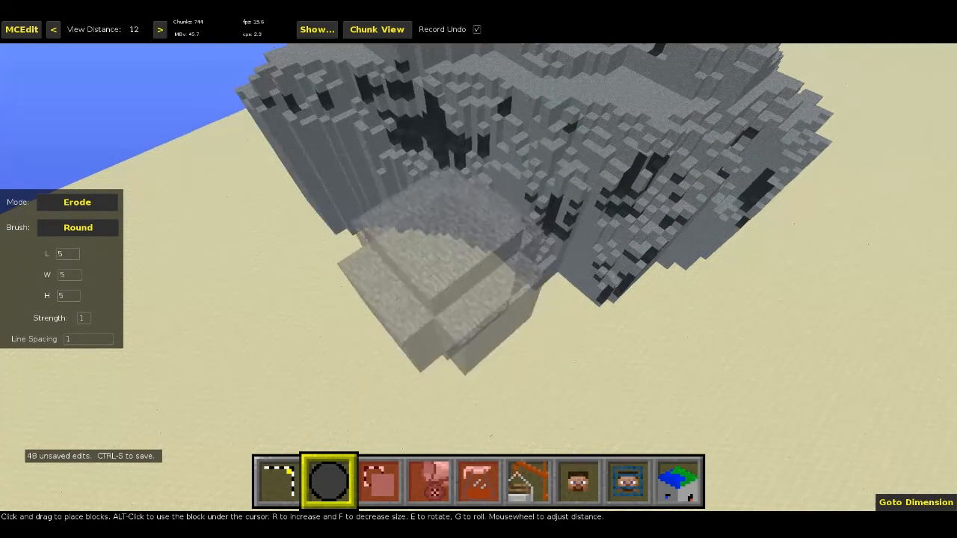
click(516, 172)
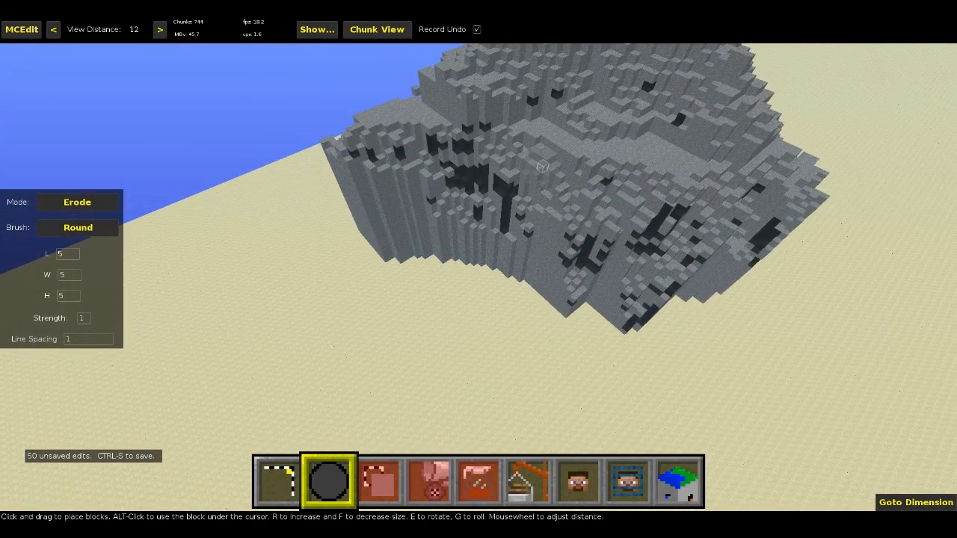
Erode the end of the lowest tier's concave wall nearest the water, including its rim, upper face and outer corner
key(a)
mouse_move(543, 141)
right_down()
mouse_move(479, 273)
mouse_move(543, 140)
right_up()
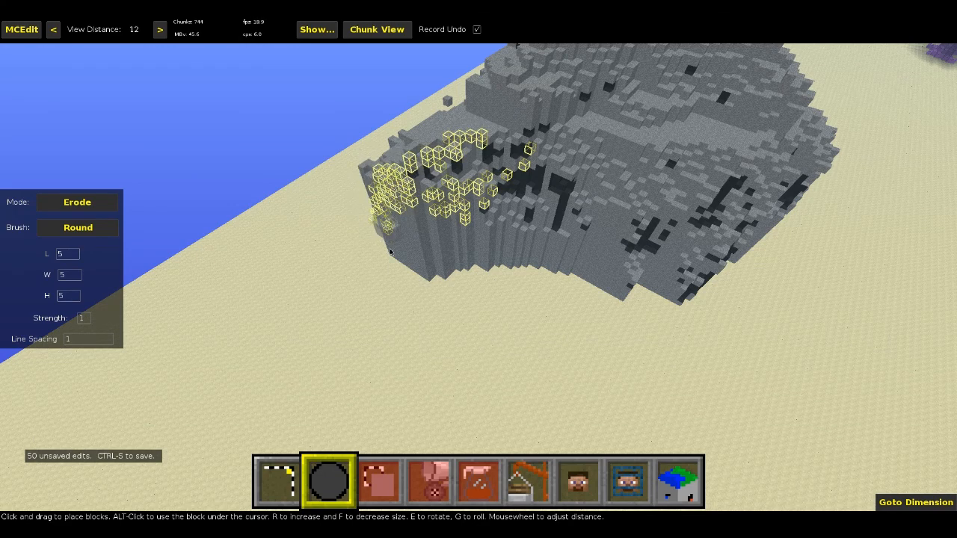
click(409, 216)
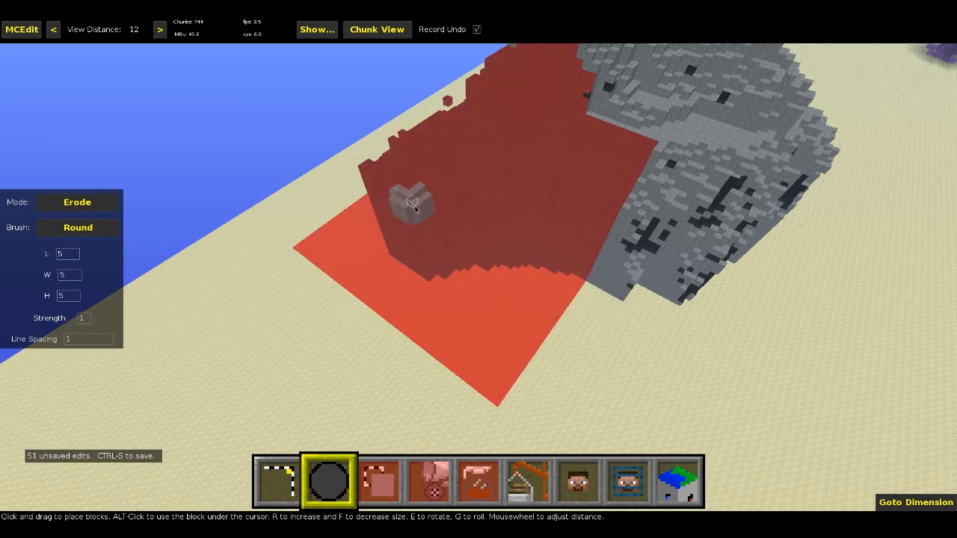
mouse_move(415, 209)
right_down()
mouse_move(478, 269)
mouse_move(478, 289)
mouse_move(419, 287)
mouse_move(416, 204)
right_up()
key(a)
key(s)
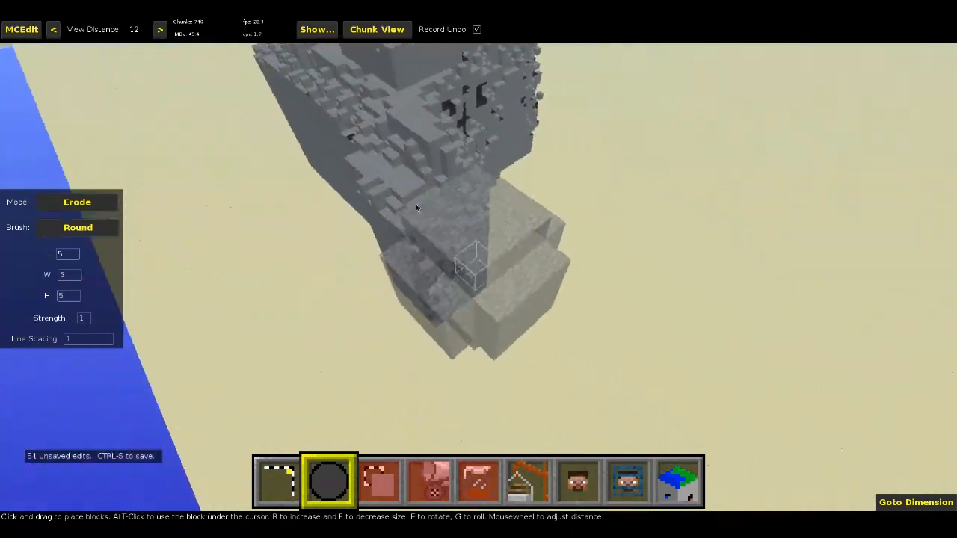
Erode the lowest tier's outer corner nearest the water, from its upper face down the vertical edge to the sand
drag(383, 153, 423, 260)
key(a)
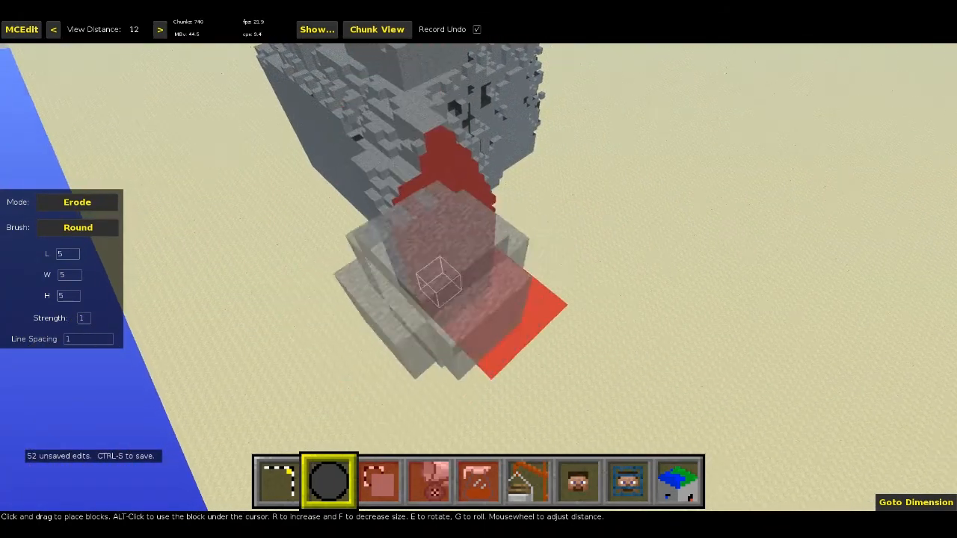
right_drag(423, 260, 424, 236)
click(470, 279)
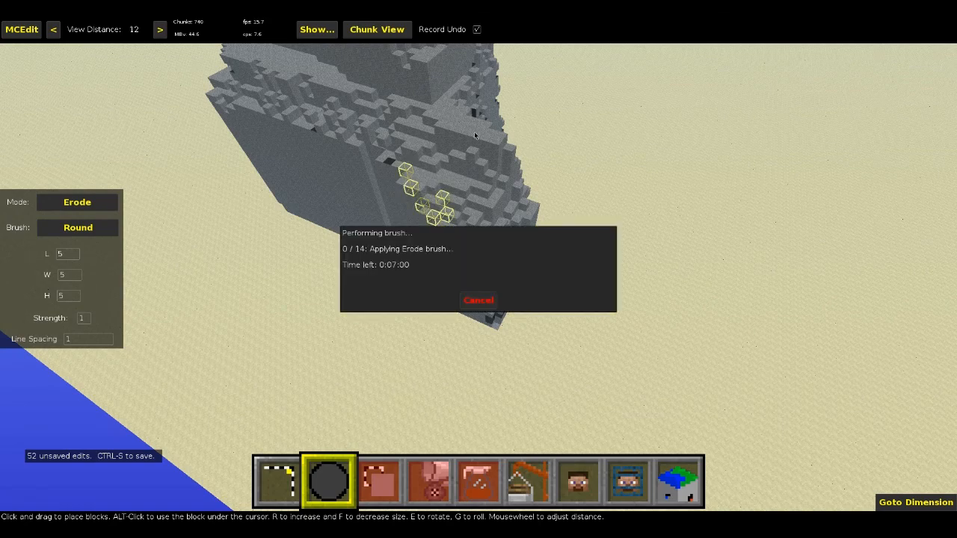
click(497, 177)
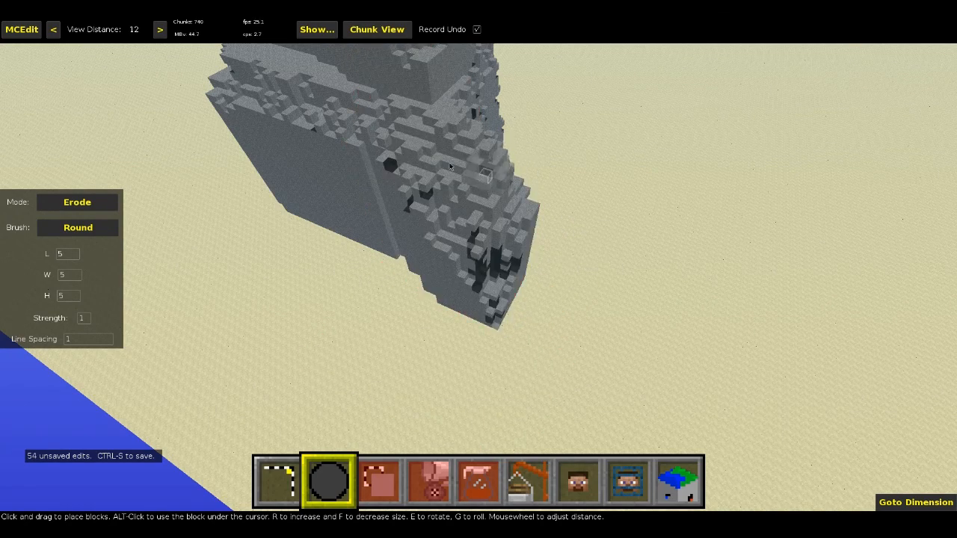
right_drag(449, 163, 508, 163)
key(a)
click(575, 215)
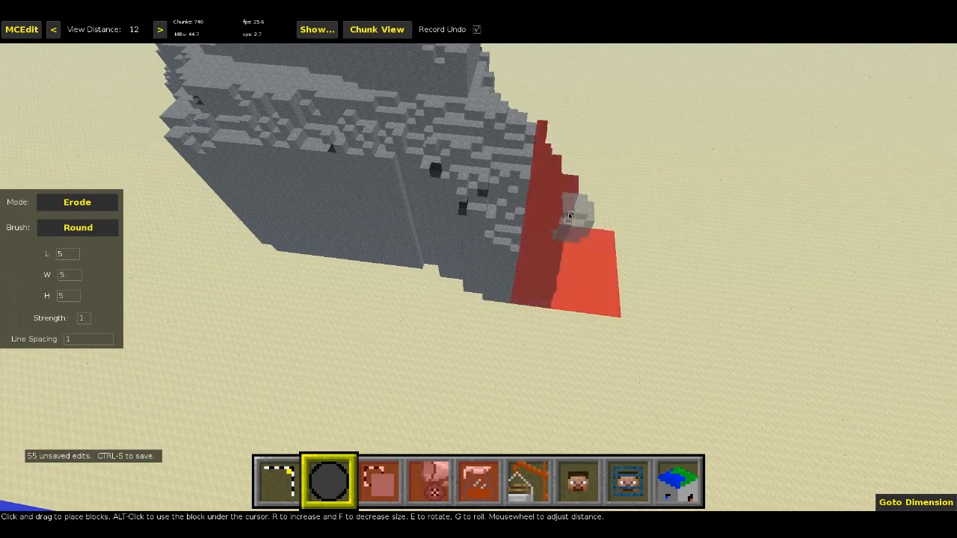
Erode the lower face of the concave wall where it adjoins the corner nearest the water
key(d)
right_drag(574, 215, 551, 178)
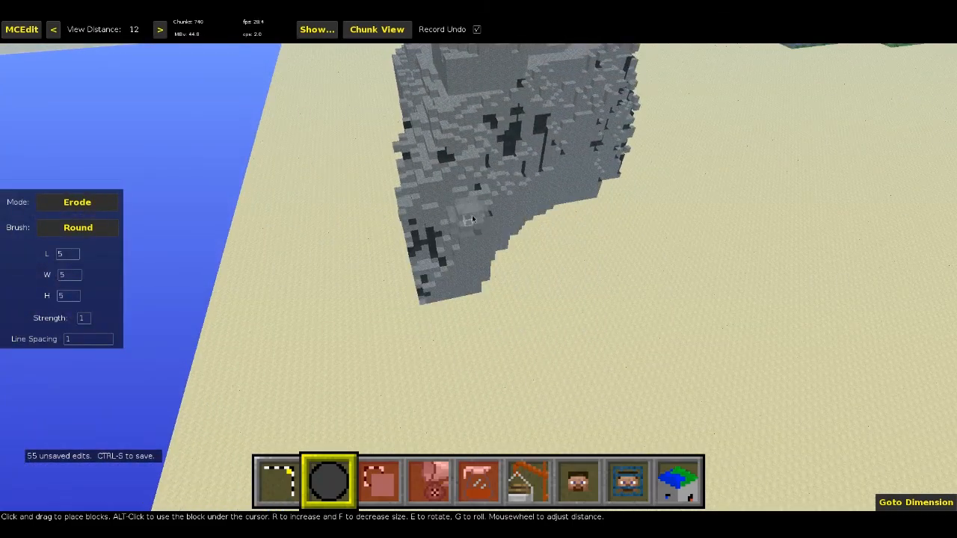
drag(489, 264, 490, 267)
key(d)
mouse_move(489, 266)
right_down()
mouse_move(465, 270)
mouse_move(513, 271)
mouse_move(516, 223)
right_up()
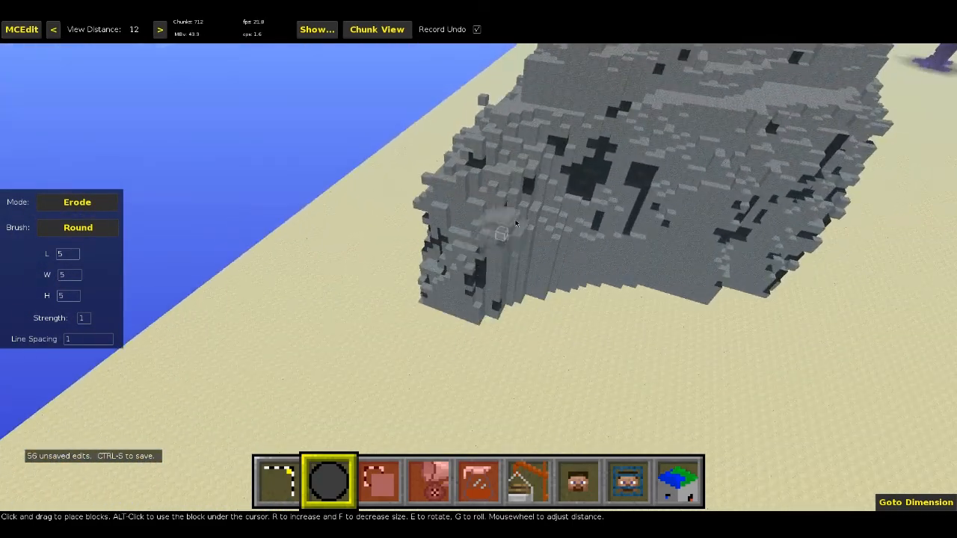
click(519, 270)
right_drag(519, 271, 477, 226)
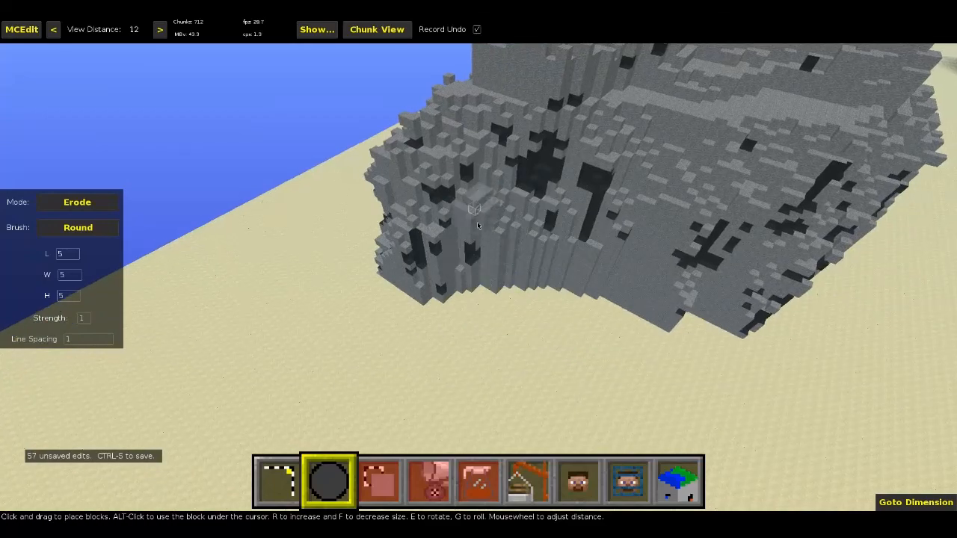
Extend the erosion along the concave wall's lower middle to its opposite corner, and roughen the rim above it
drag(506, 259, 507, 251)
key(d)
right_drag(507, 250, 521, 235)
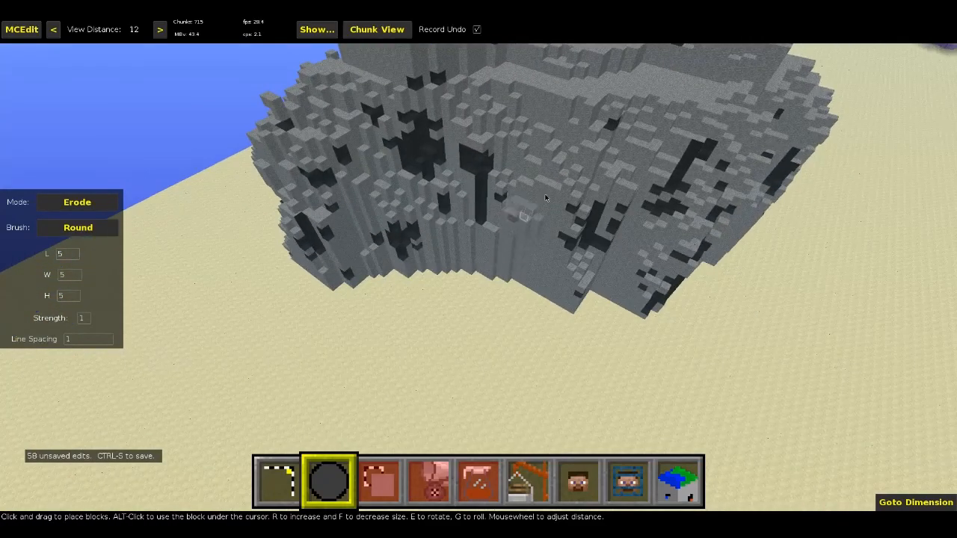
mouse_move(568, 262)
mouse_down()
mouse_move(563, 250)
mouse_move(575, 291)
mouse_up()
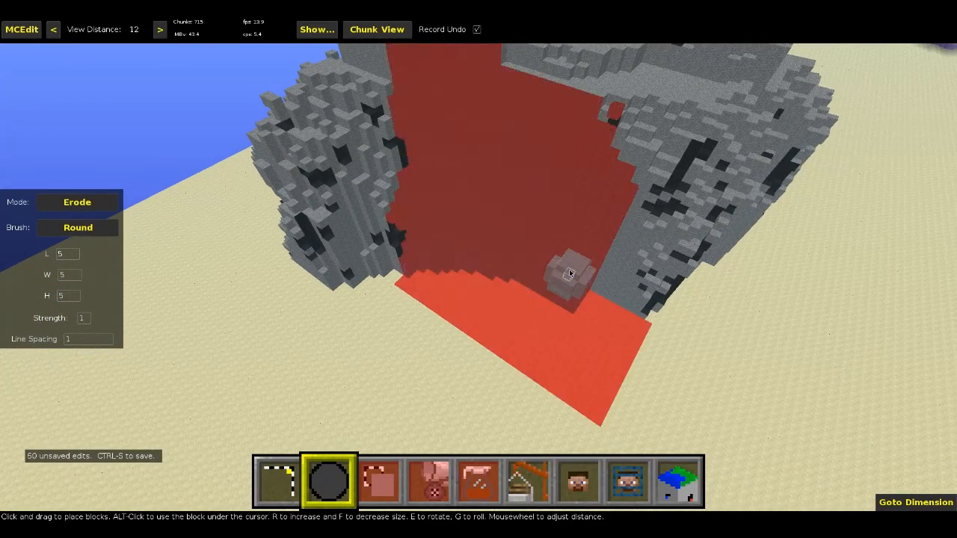
key(s)
key(d)
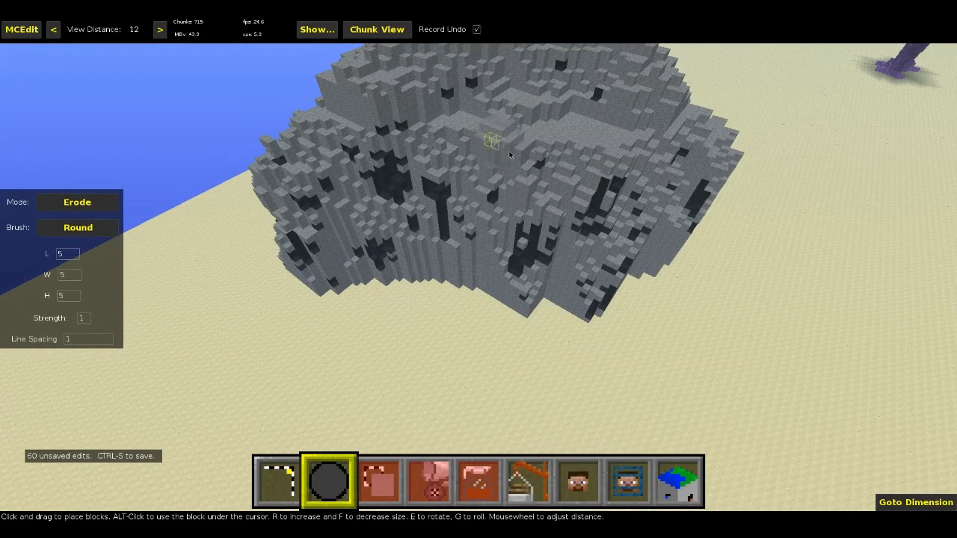
drag(518, 169, 507, 164)
Erode the top edge of the flat water-facing wall where it meets the roughened outer corner
mouse_move(513, 182)
right_down()
mouse_move(579, 210)
mouse_move(636, 202)
right_up()
key(a)
mouse_move(425, 277)
right_down()
mouse_move(489, 269)
mouse_move(438, 277)
mouse_move(428, 263)
mouse_move(492, 274)
mouse_move(462, 256)
mouse_move(471, 288)
mouse_move(485, 274)
mouse_move(435, 272)
mouse_move(491, 273)
mouse_move(485, 260)
right_up()
key(w)
key(w)
key(s)
key(w)
key(s)
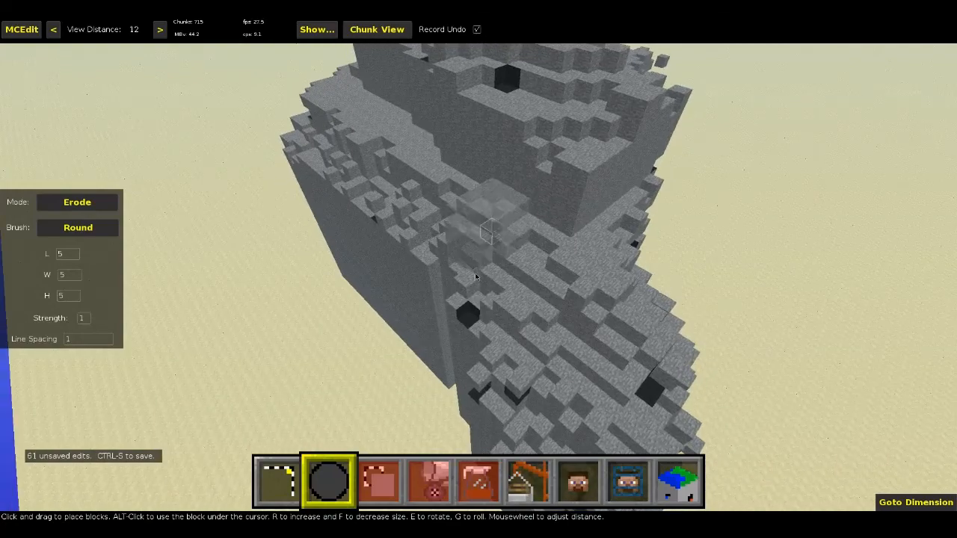
mouse_move(466, 277)
mouse_down()
mouse_move(483, 280)
mouse_move(498, 231)
mouse_move(438, 243)
mouse_move(389, 231)
mouse_up()
click(390, 230)
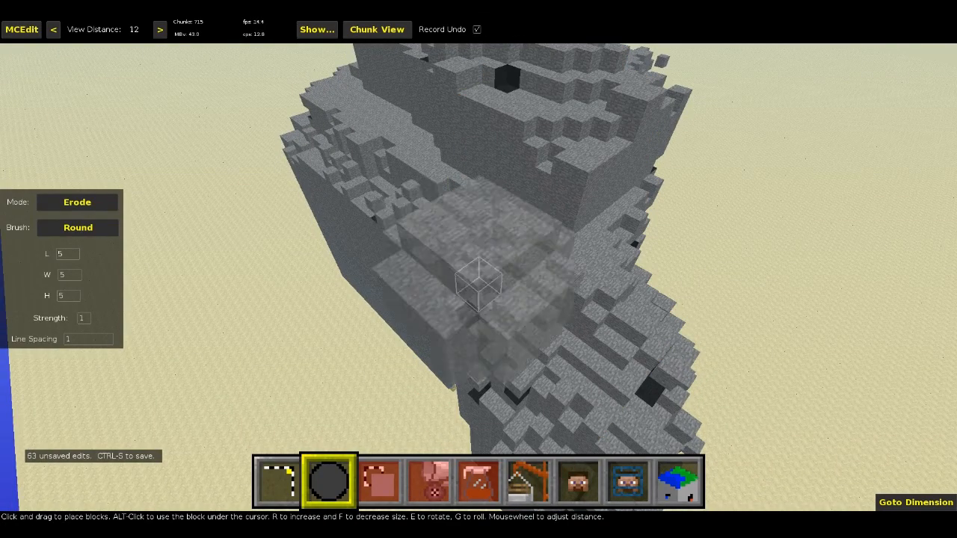
Erode the upper part of the water-facing wall with short strokes from the roughened corner toward its middle
key(w)
mouse_move(477, 278)
right_down()
mouse_move(472, 290)
mouse_move(489, 292)
mouse_move(436, 256)
mouse_move(460, 214)
right_up()
key(a)
mouse_move(485, 241)
mouse_down()
mouse_move(429, 260)
mouse_move(434, 244)
mouse_up()
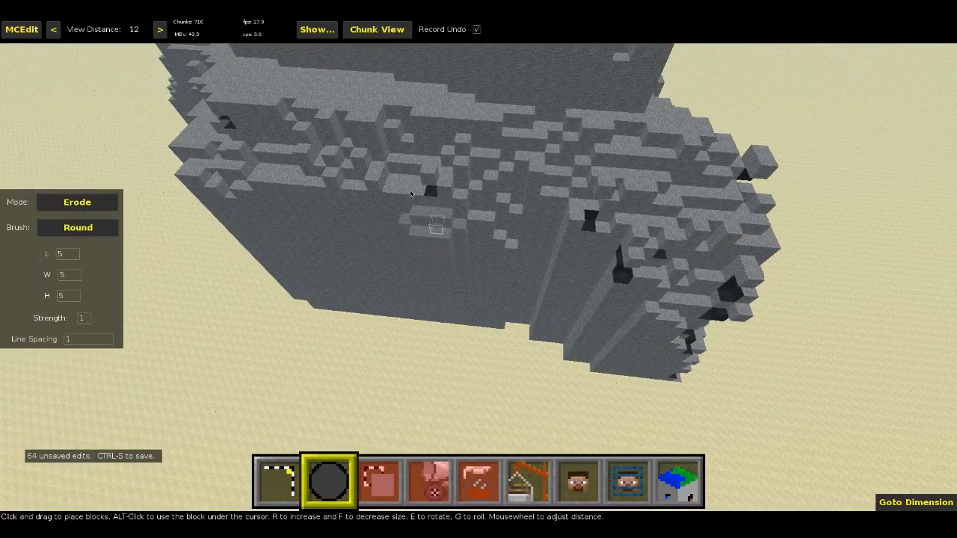
drag(373, 180, 464, 251)
drag(427, 174, 469, 233)
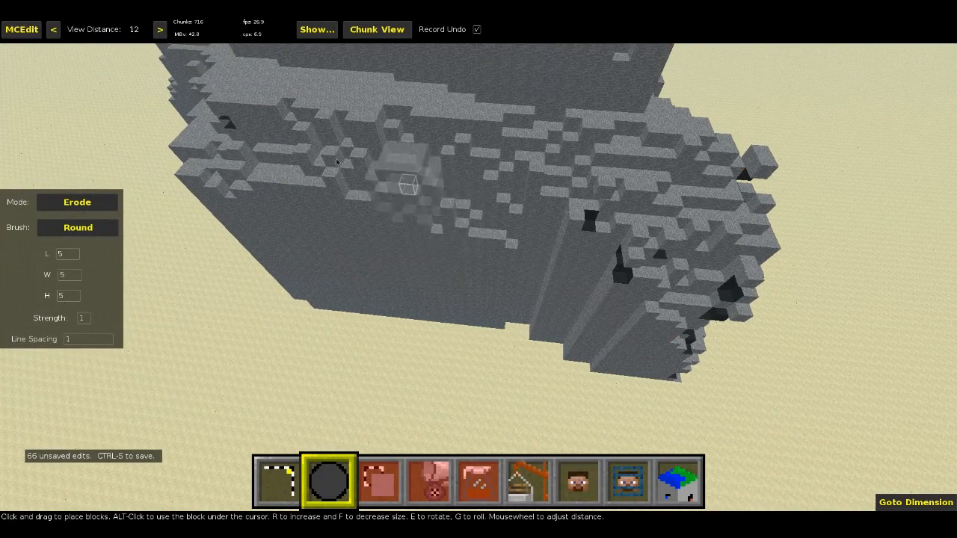
drag(331, 156, 391, 228)
Continue eroding the upper water-facing wall and its rim toward the far corner
key(a)
right_drag(397, 192, 410, 147)
drag(410, 147, 391, 246)
drag(334, 87, 396, 124)
right_drag(396, 124, 374, 75)
key(s)
mouse_move(456, 184)
mouse_down()
mouse_move(532, 197)
mouse_move(606, 183)
mouse_move(611, 190)
mouse_move(474, 199)
mouse_move(447, 252)
mouse_up()
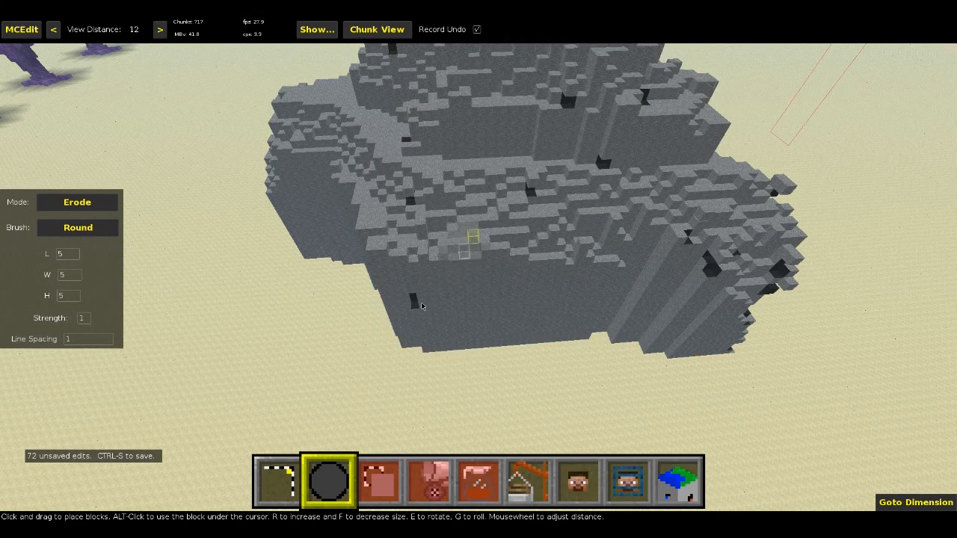
Erode the water-facing wall's face near the far corner and deepen the roughened band across its middle
mouse_move(421, 305)
mouse_down()
mouse_move(436, 295)
mouse_move(454, 320)
mouse_up()
drag(508, 217, 493, 302)
click(460, 228)
mouse_move(465, 235)
right_down()
mouse_move(499, 279)
mouse_move(530, 218)
right_up()
key(d)
drag(490, 176, 509, 249)
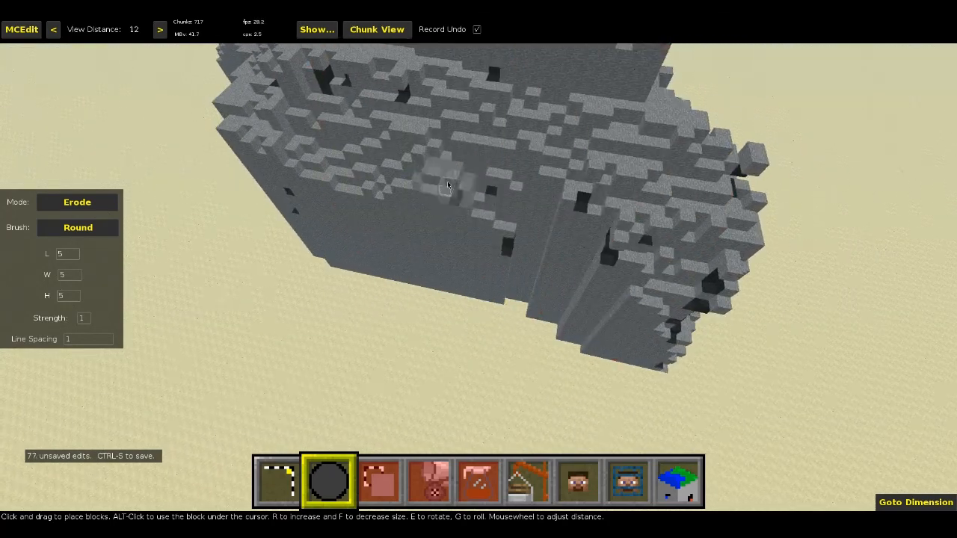
Erode a horizontal band across the smooth middle of the water-facing wall below the roughened rim
key(a)
right_drag(453, 180, 476, 281)
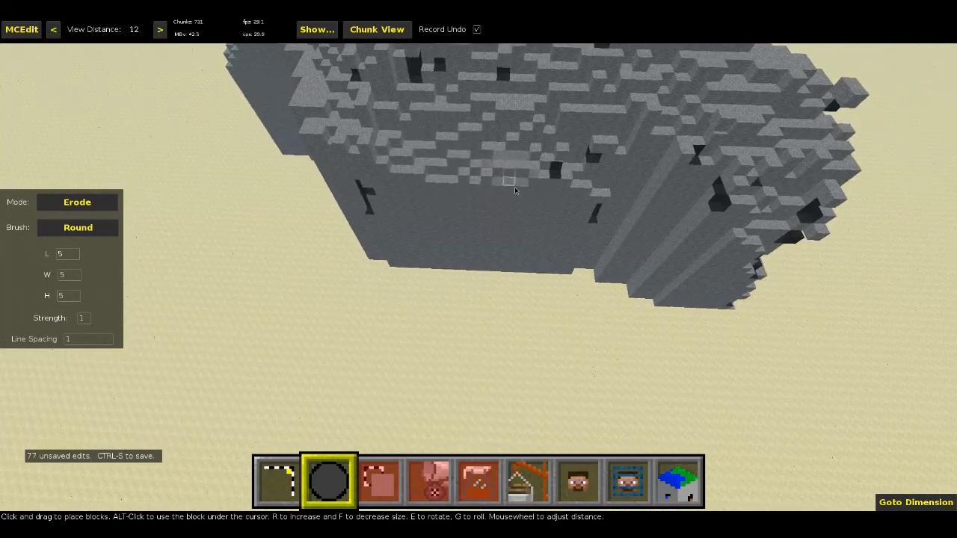
drag(510, 236, 510, 236)
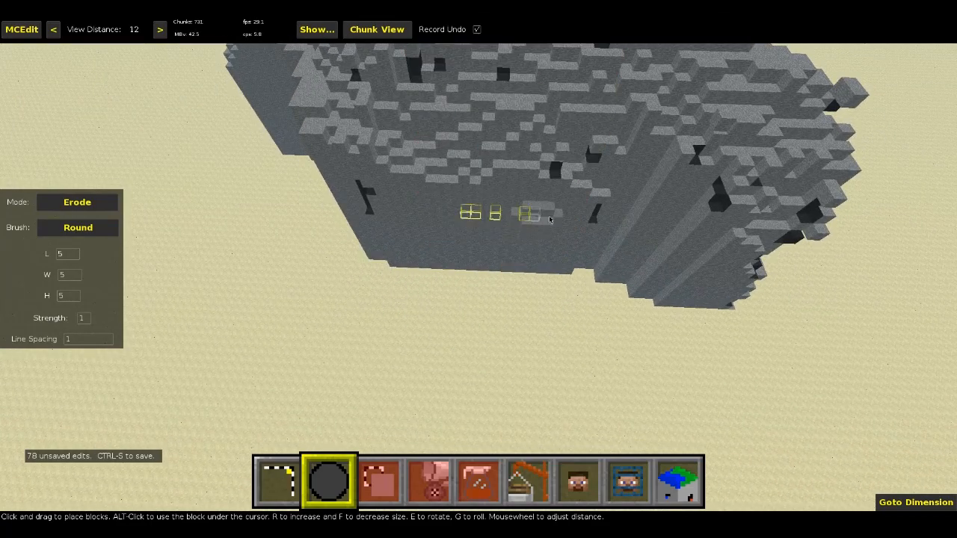
mouse_move(575, 207)
right_down()
mouse_move(419, 209)
mouse_move(513, 222)
mouse_move(374, 112)
mouse_move(419, 120)
right_up()
key(d)
drag(501, 314, 500, 319)
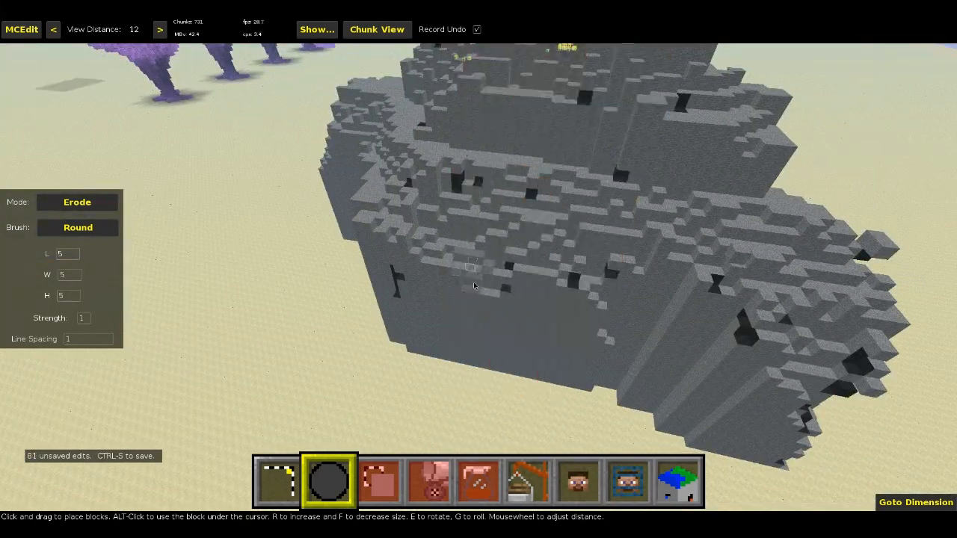
Erode the water-facing wall with downward strokes spread from its far end to the stepped section
drag(473, 269, 488, 321)
drag(438, 250, 451, 312)
drag(433, 233, 429, 304)
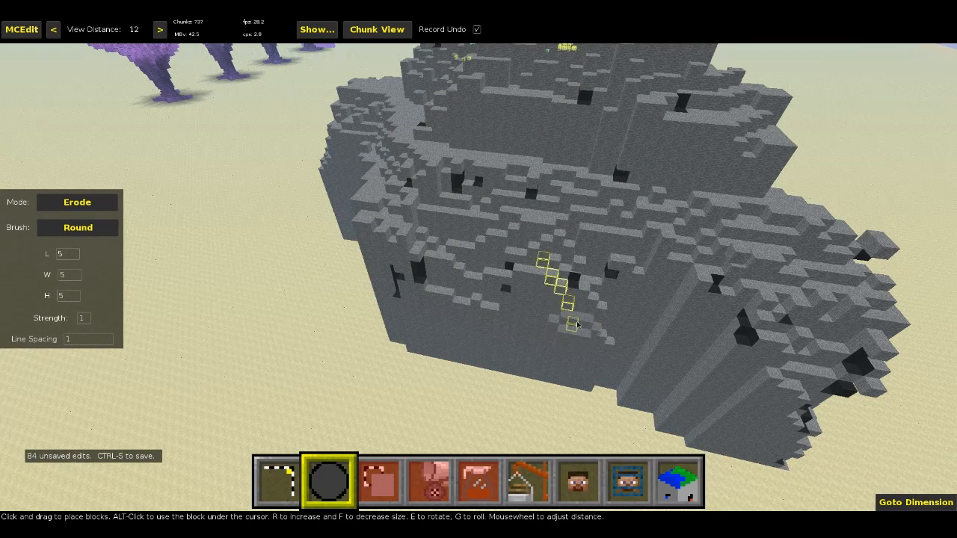
click(572, 281)
click(586, 292)
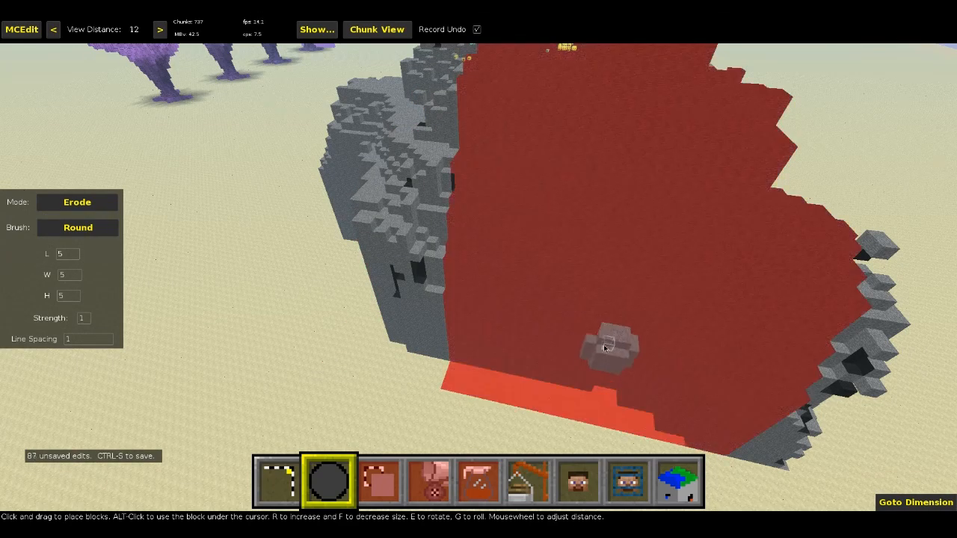
drag(589, 296, 606, 344)
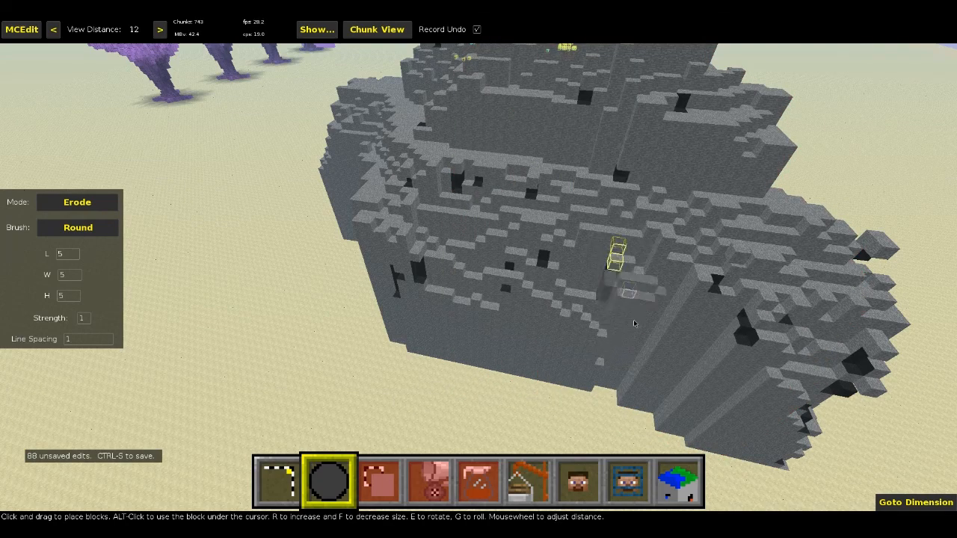
Erode the stepped vertical columns between the water-facing wall and the outer corner, down to their lower faces
mouse_move(634, 323)
right_down()
mouse_move(483, 288)
mouse_move(546, 248)
right_up()
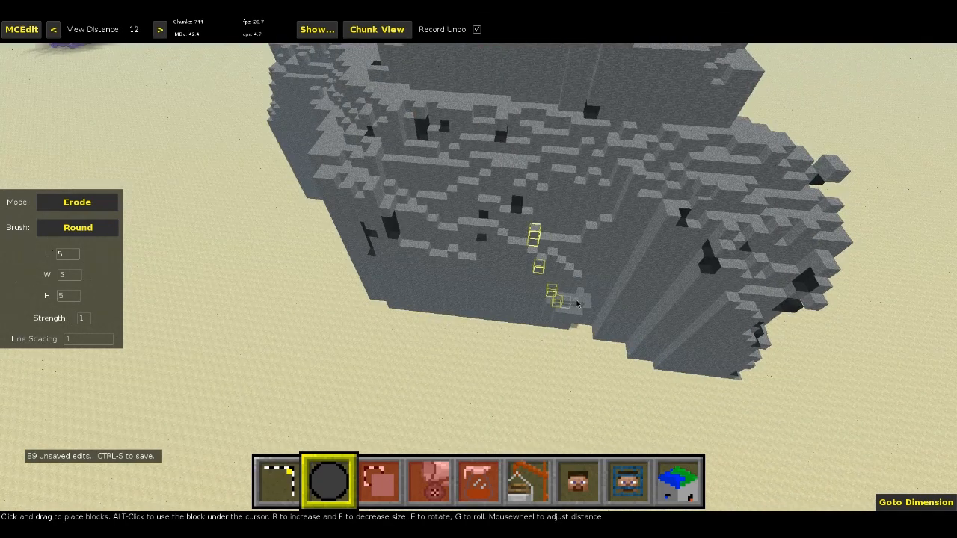
drag(576, 304, 599, 298)
right_drag(617, 289, 633, 285)
click(576, 277)
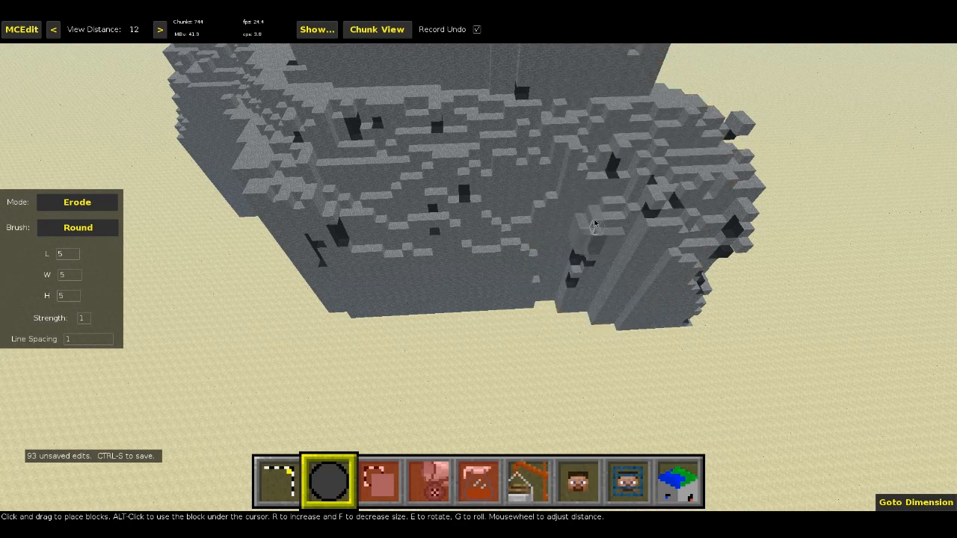
click(590, 244)
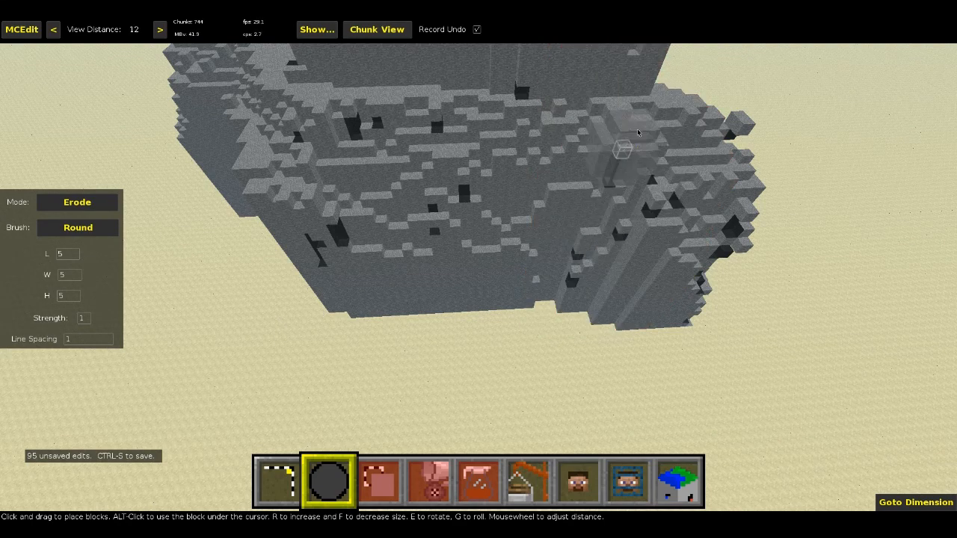
click(633, 280)
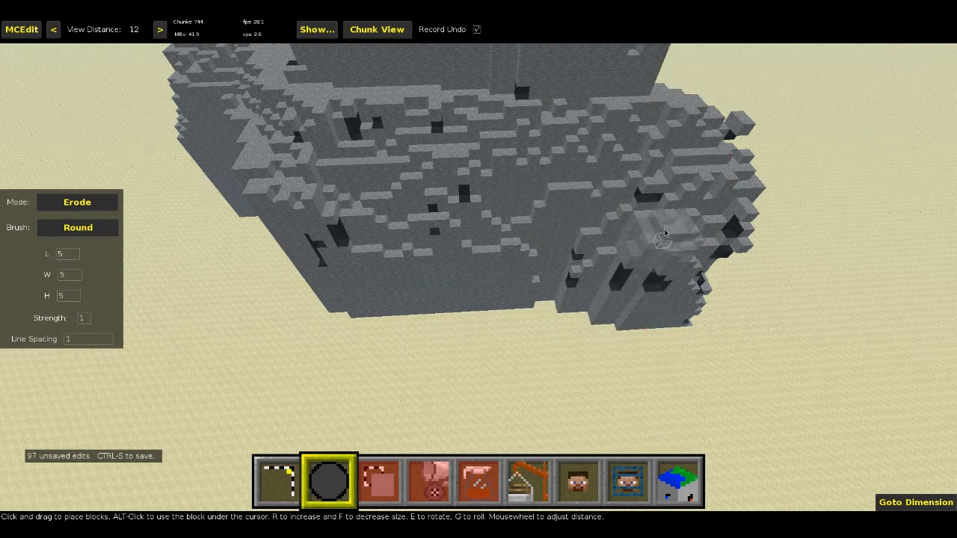
click(652, 303)
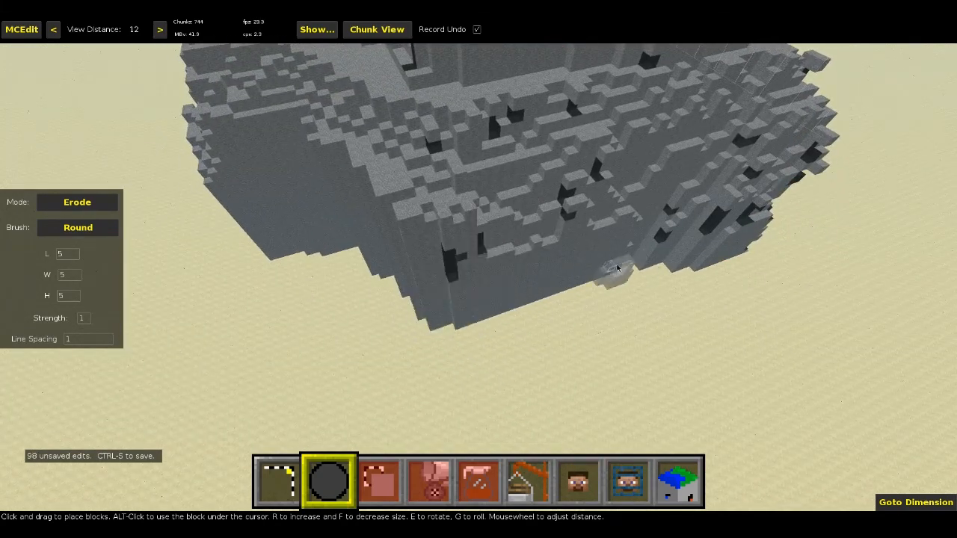
Erode the far corner of the water-facing wall, covering its rim, vertical edge and lower faces
key(s)
key(a)
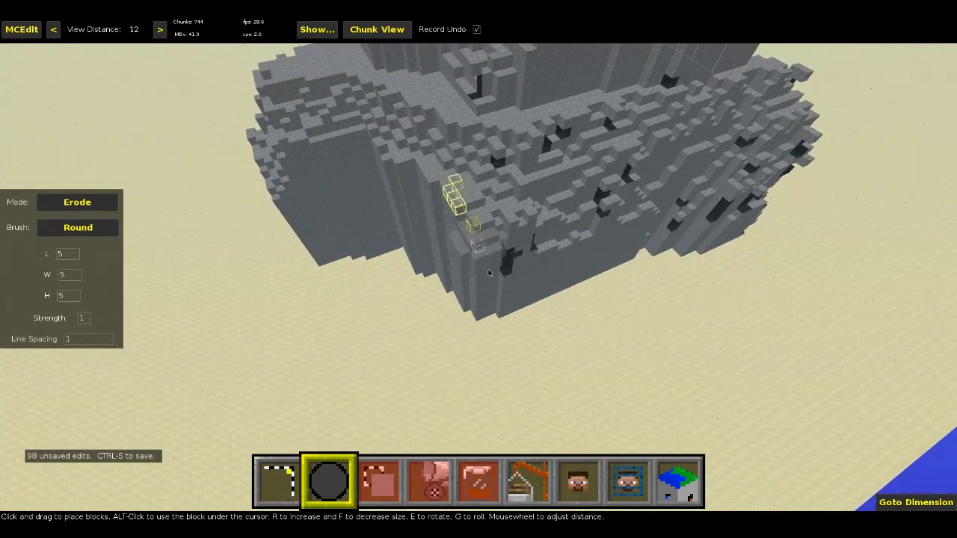
drag(479, 268, 479, 274)
mouse_move(526, 197)
mouse_down()
mouse_move(518, 261)
mouse_move(516, 254)
mouse_up()
right_drag(515, 254, 576, 255)
key(a)
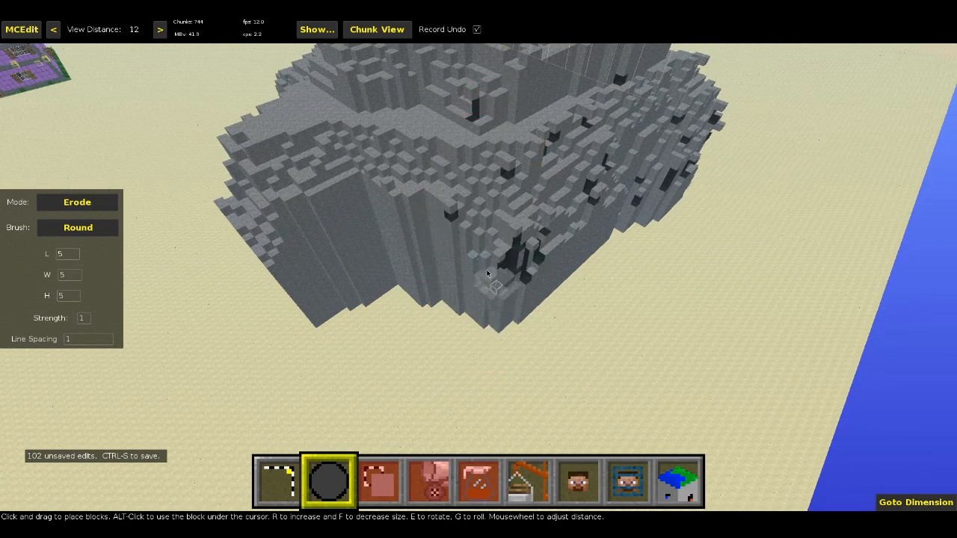
click(514, 267)
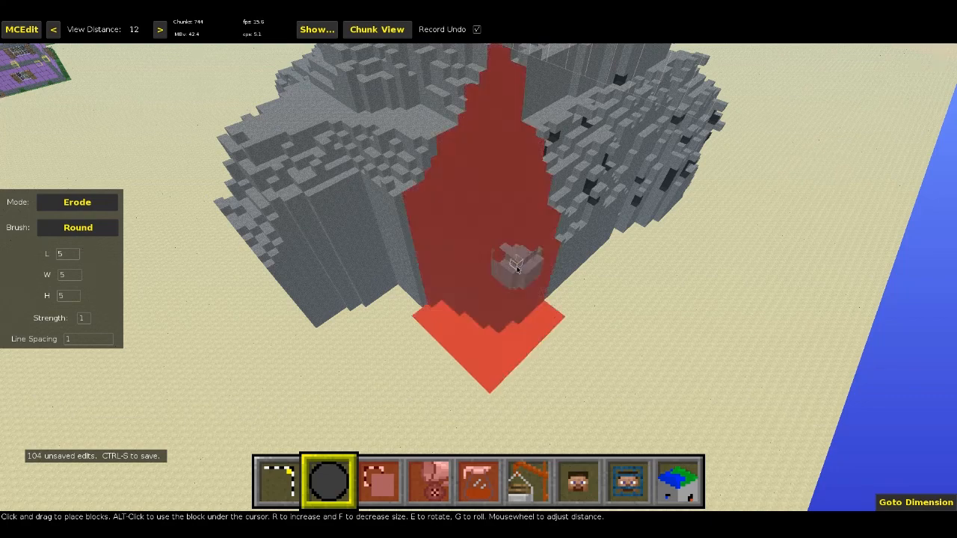
click(513, 273)
Erode the recessed wall around the far corner, working from its inner angle toward the next outer corner
right_drag(479, 258, 502, 215)
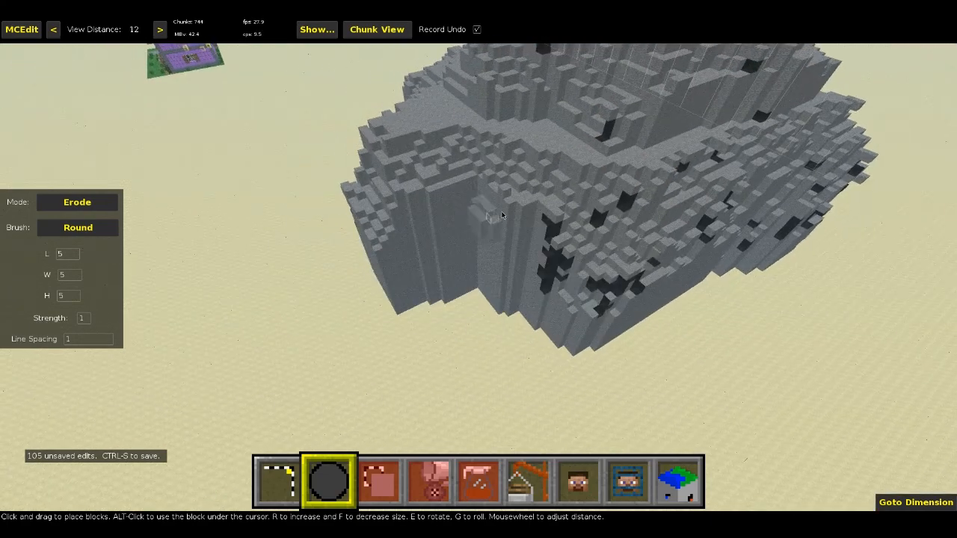
click(509, 259)
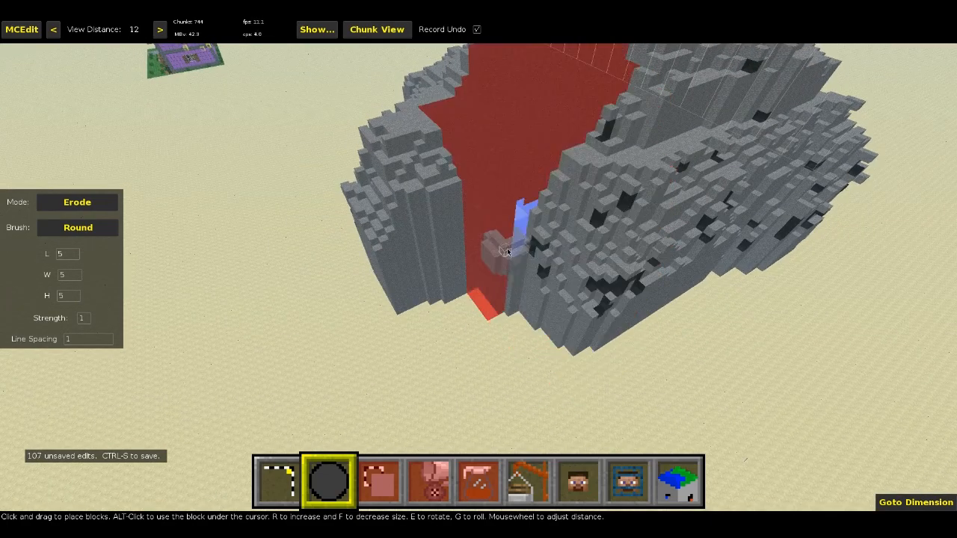
click(498, 257)
click(487, 219)
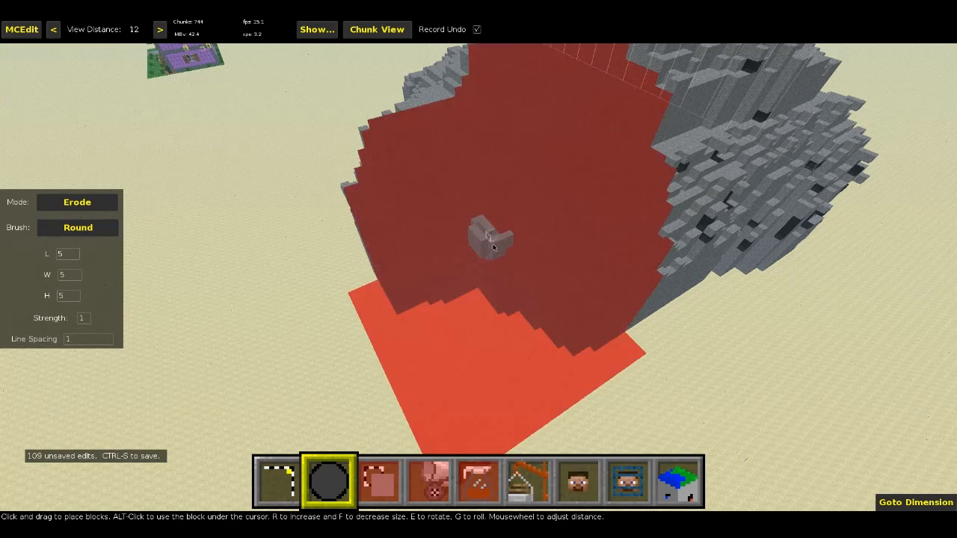
click(459, 186)
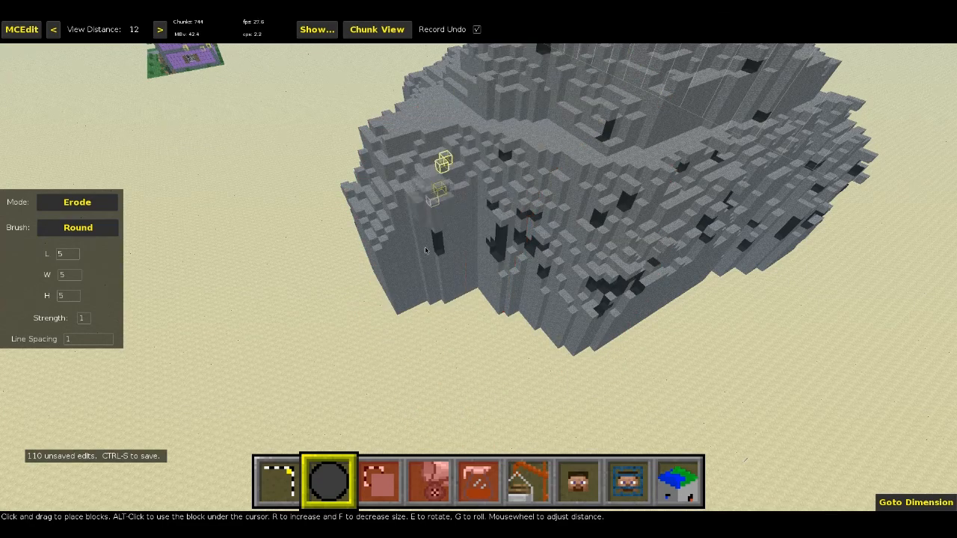
click(430, 238)
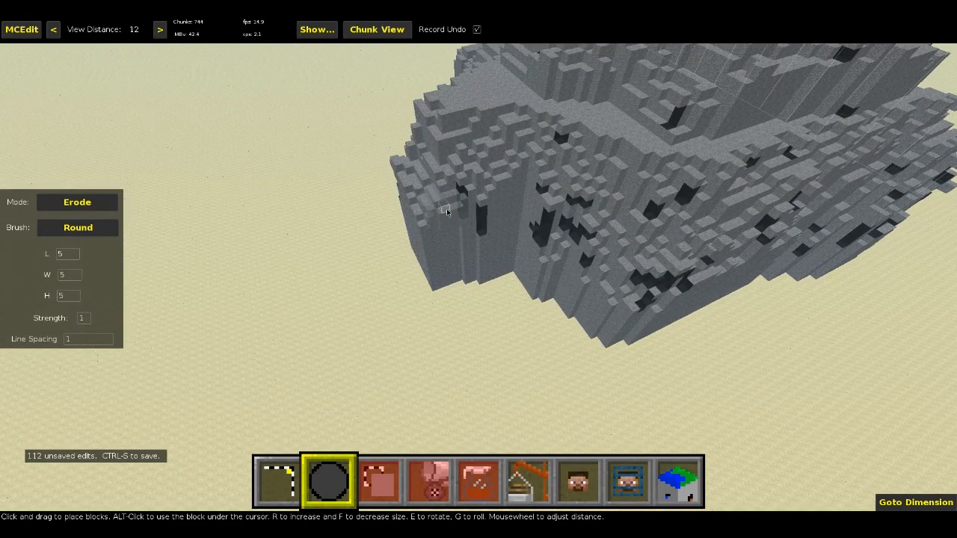
Erode the projecting outer corner of the lower tier, from its rim down to the lower end of its vertical edge
right_drag(448, 210, 479, 157)
click(450, 223)
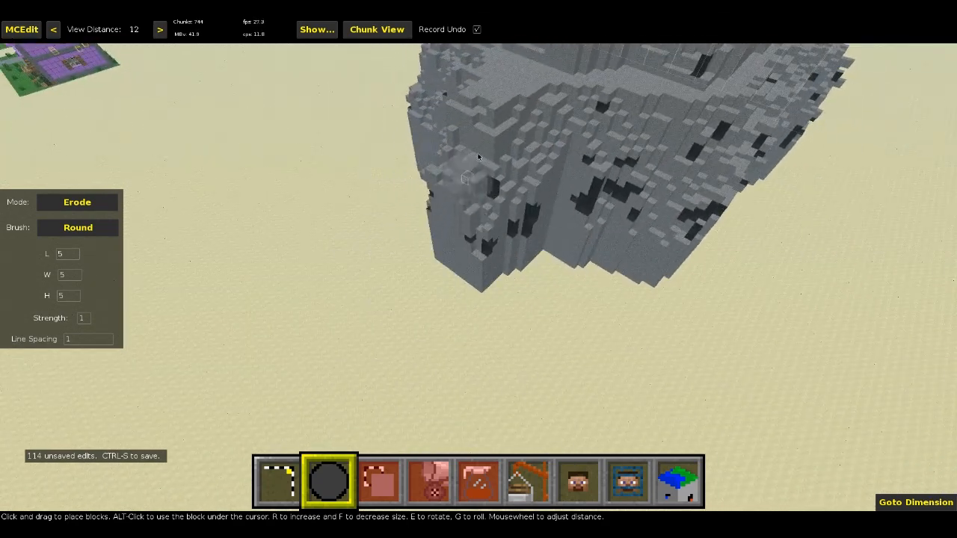
mouse_move(489, 246)
mouse_down()
mouse_move(497, 216)
mouse_move(502, 227)
mouse_up()
key(s)
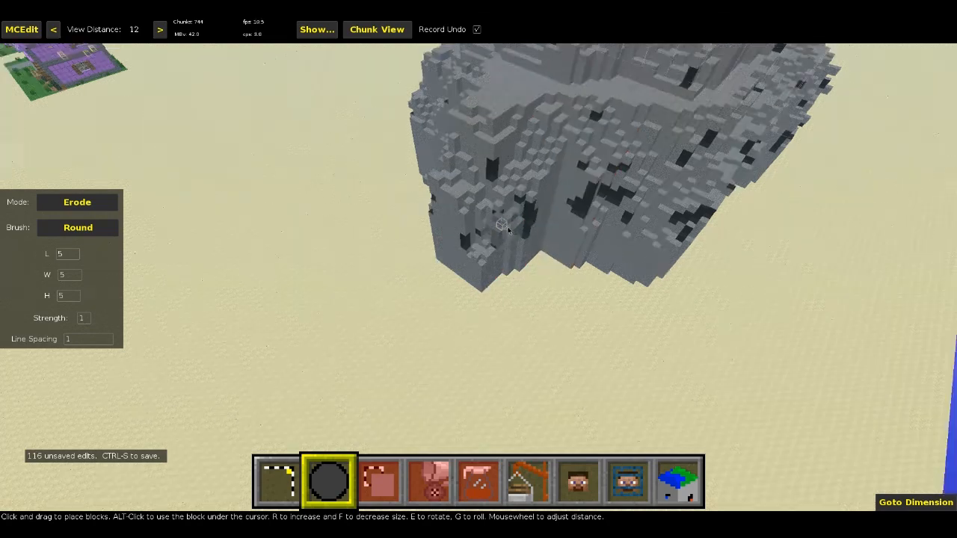
Erode the inner angle between the projecting corner and the neighbouring water-side wall, including the wall faces near its base
key(d)
key(s)
key(w)
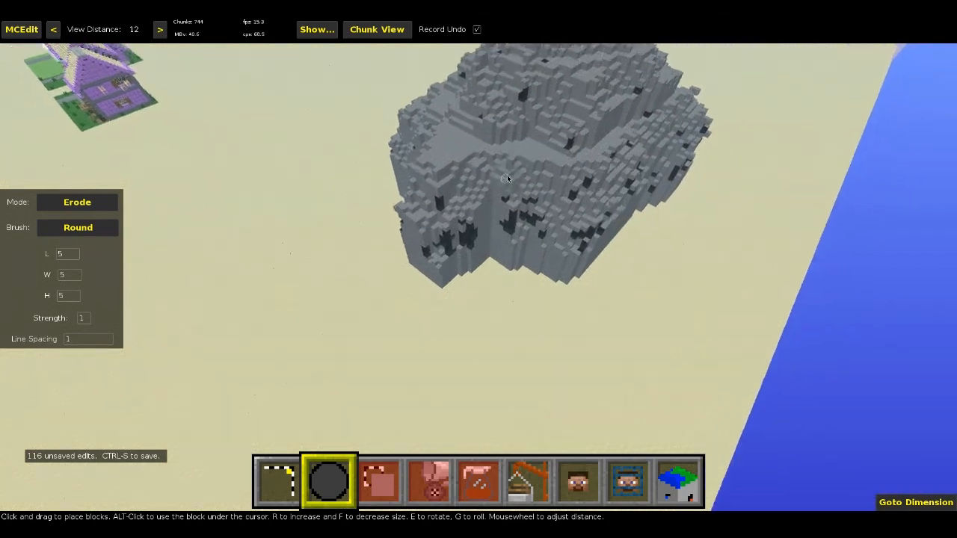
key(s)
right_click(517, 178)
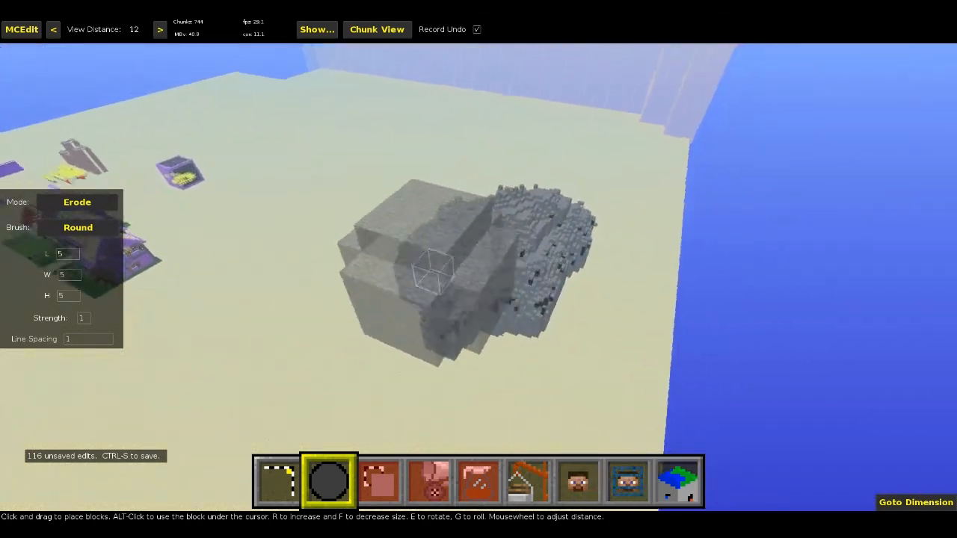
key(w)
right_click(511, 176)
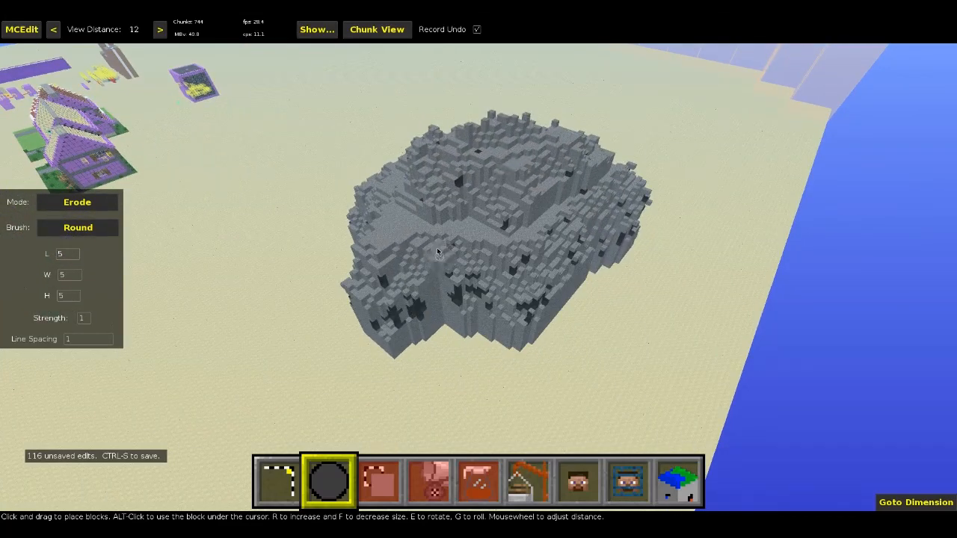
click(438, 296)
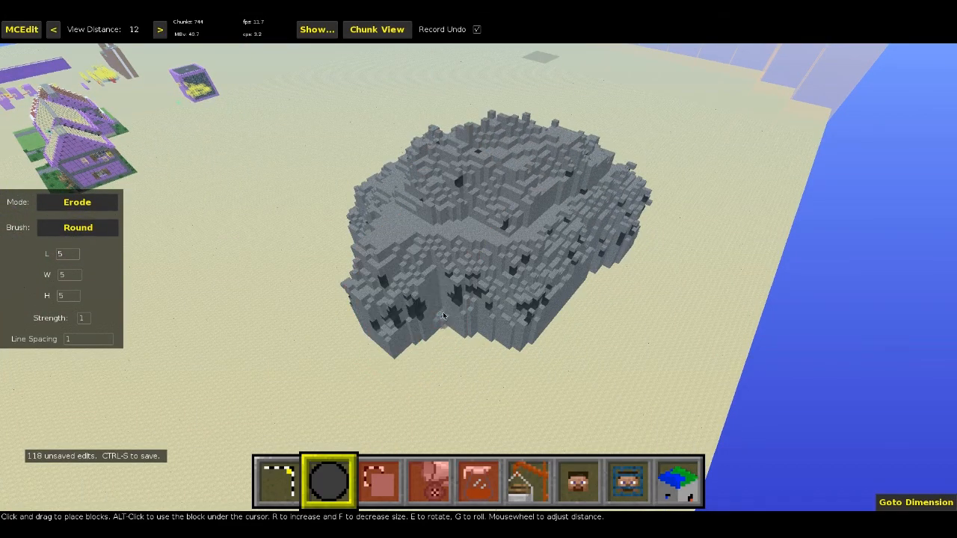
click(424, 314)
click(434, 265)
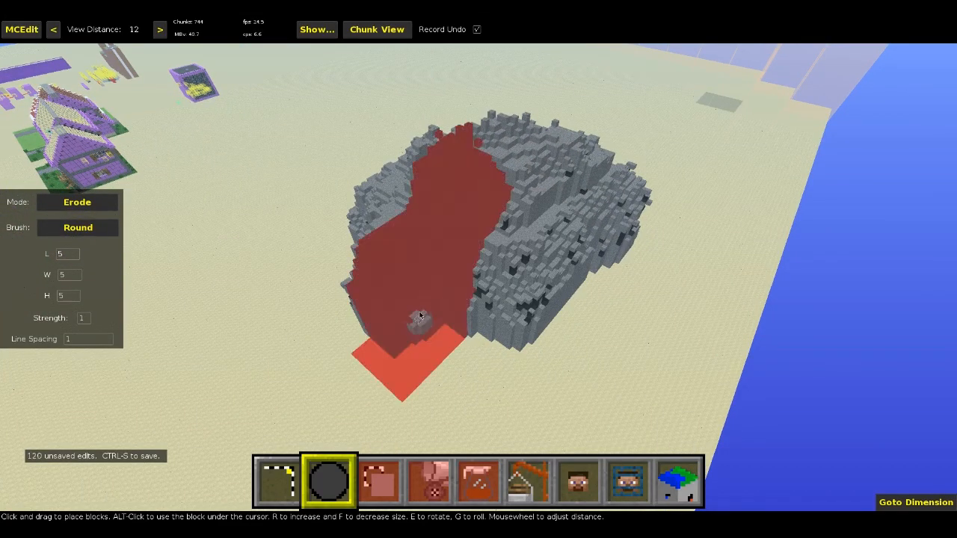
Erode the upper slope of the projecting corner with a downward stroke from the tier's ledge
key(w)
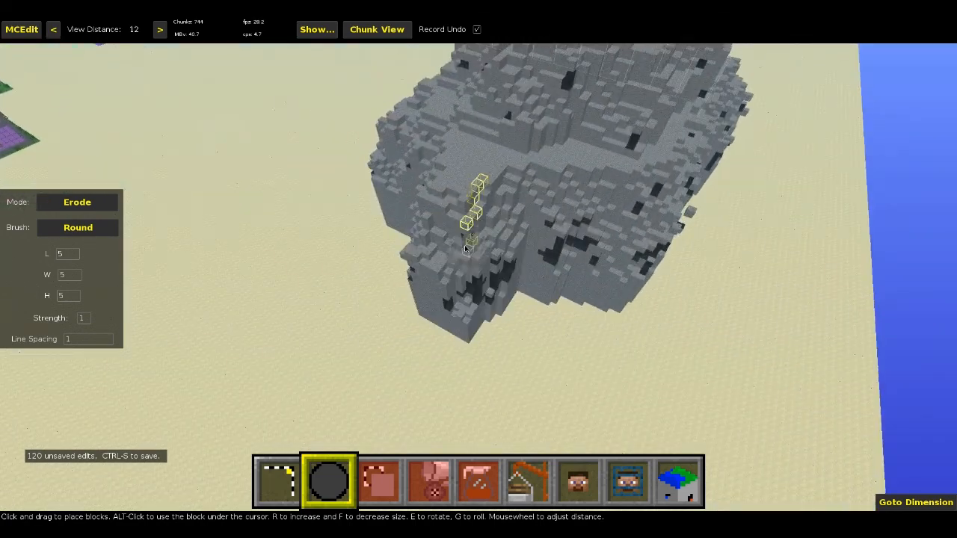
click(466, 249)
click(445, 215)
key(w)
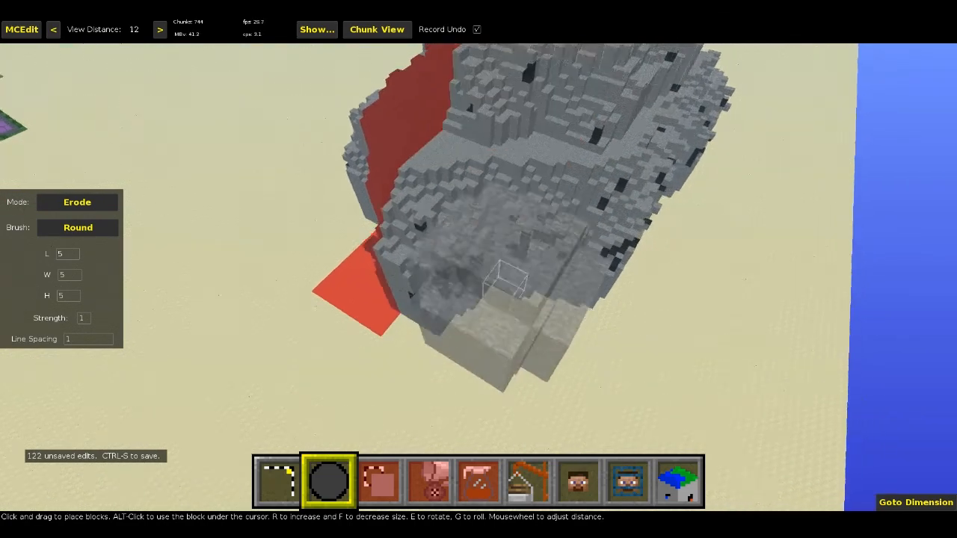
Erode the lower wall from the inner angle across to the next outer corner on the water side
click(506, 269)
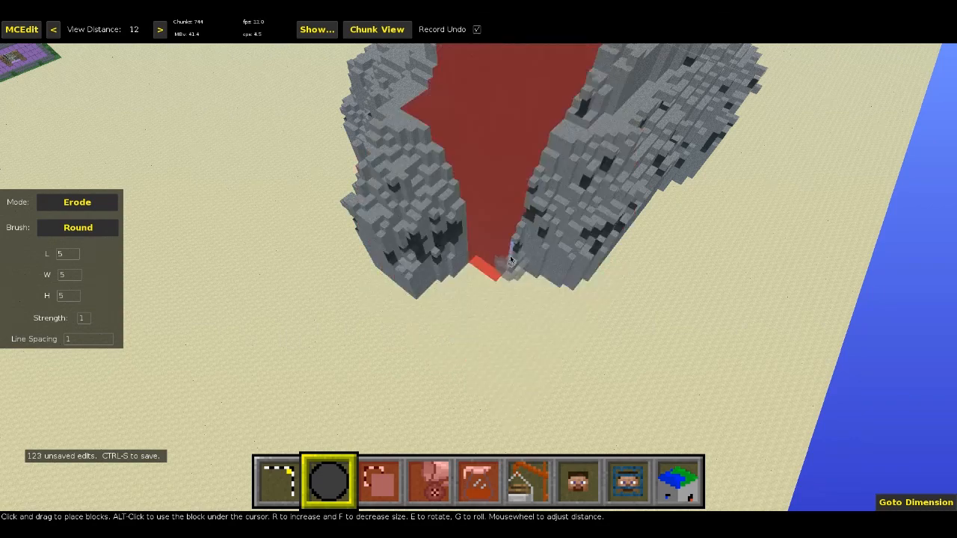
click(539, 275)
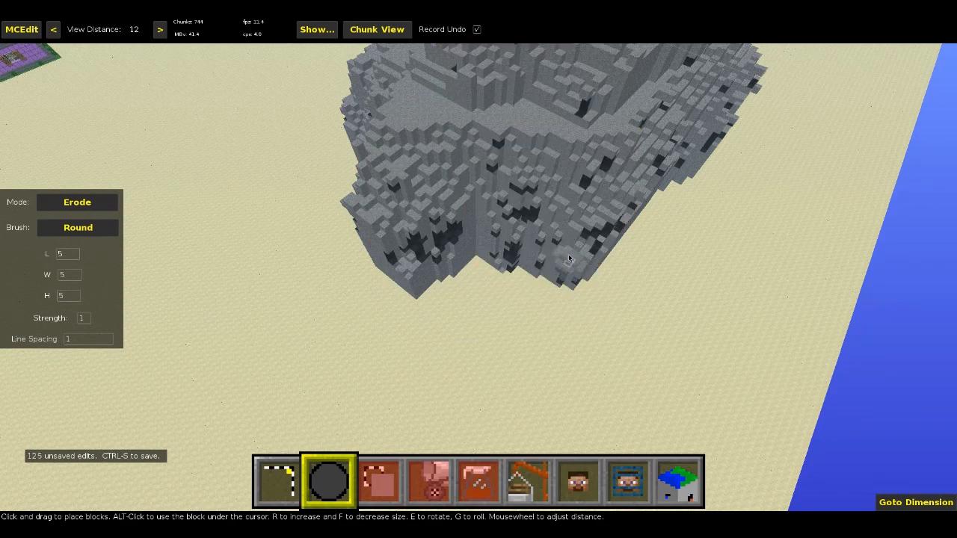
click(600, 263)
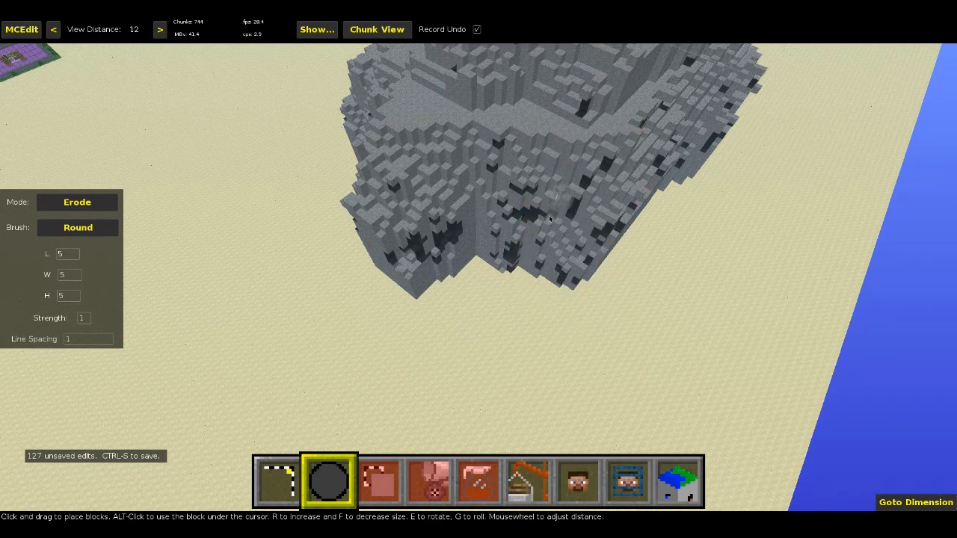
click(538, 247)
click(486, 232)
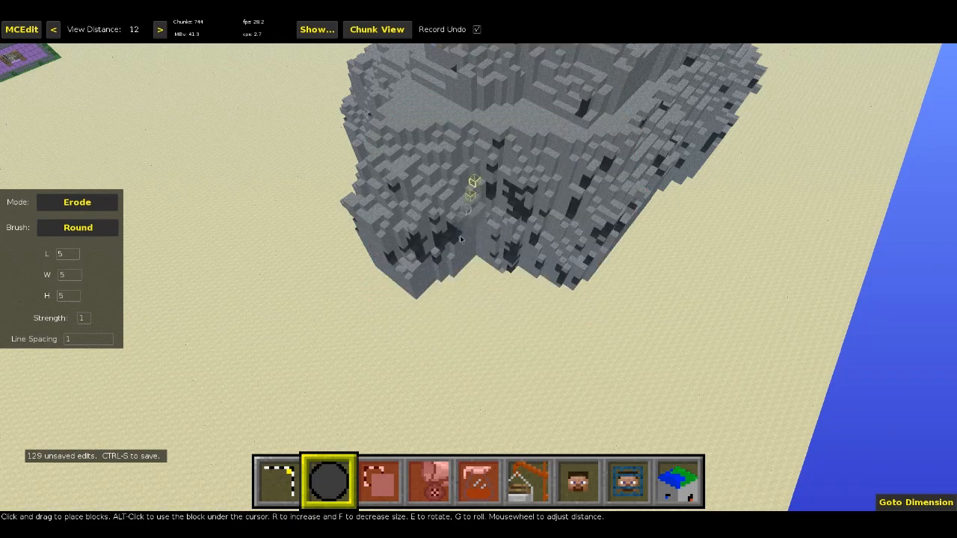
Erode the side of the projecting corner facing the inner angle, plus both edges of its end face down to the base
click(463, 222)
click(454, 240)
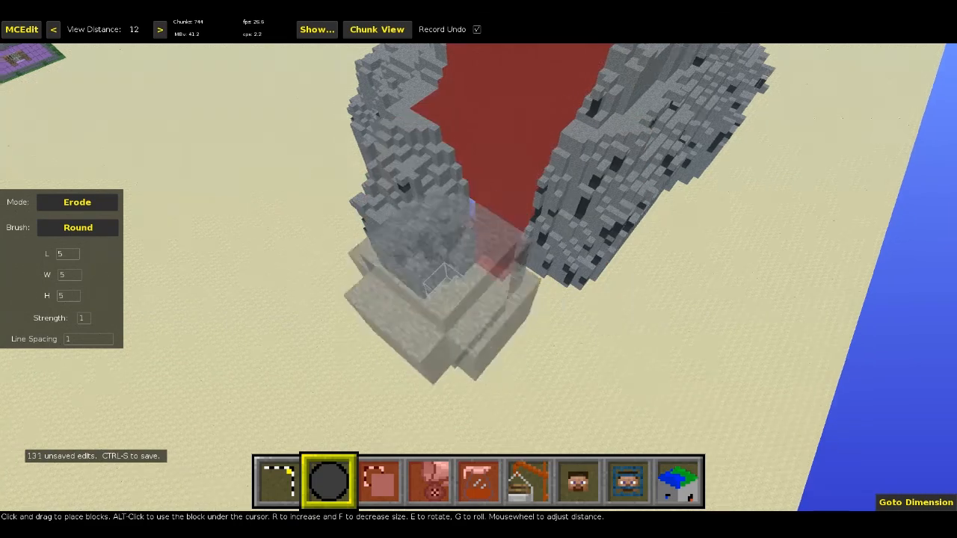
click(468, 279)
key(a)
right_drag(468, 279, 490, 193)
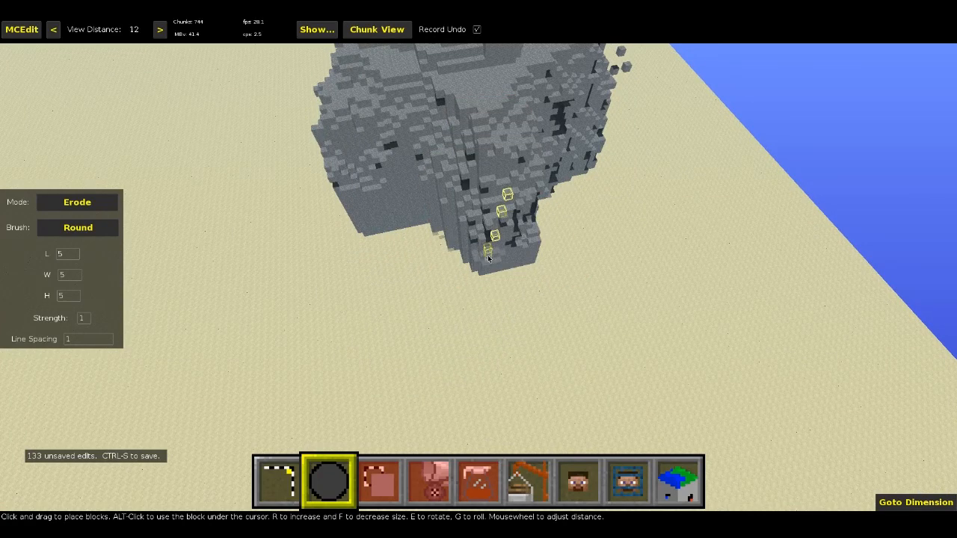
click(484, 256)
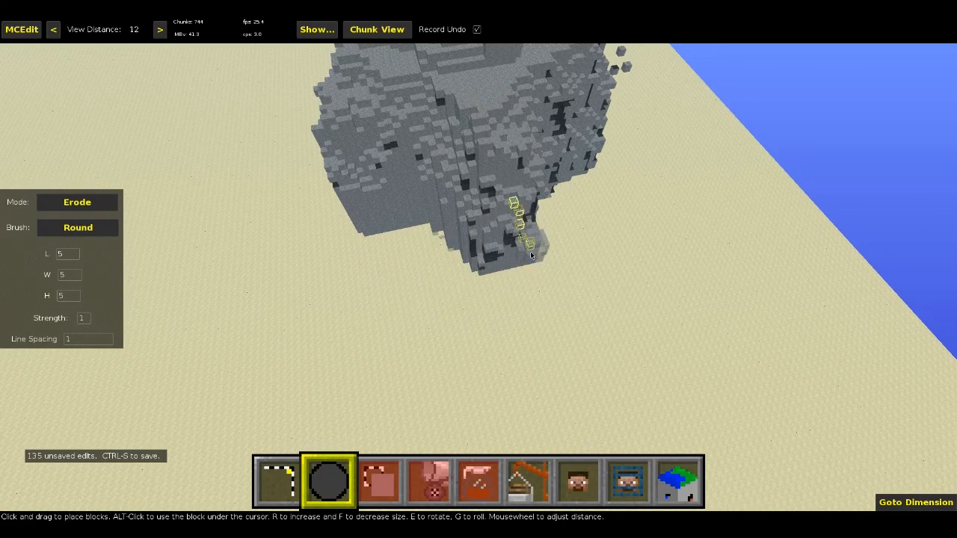
click(531, 256)
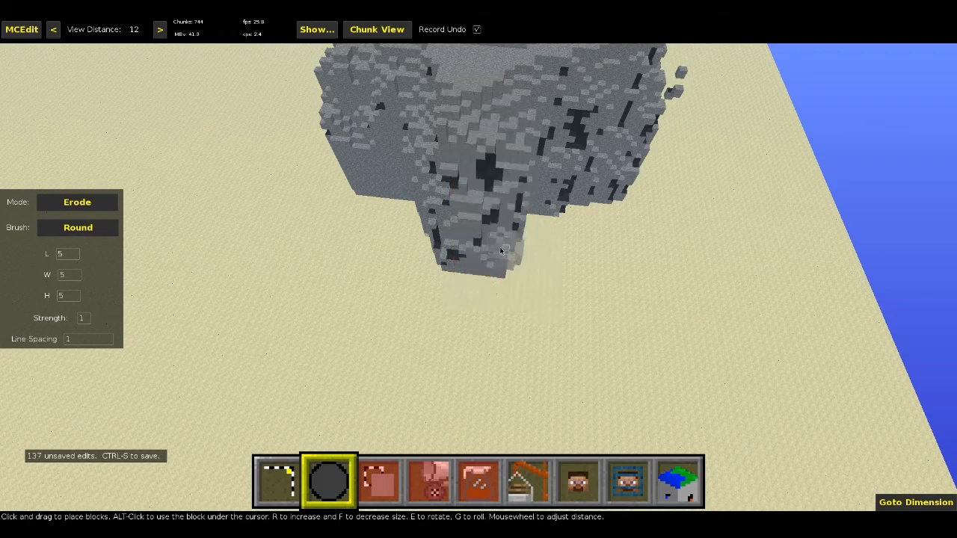
Erode the recess on the other side of the projecting corner and the next outer corner's rim and vertical edge
key(a)
mouse_move(500, 251)
right_down()
mouse_move(447, 286)
mouse_move(474, 282)
mouse_move(500, 243)
right_up()
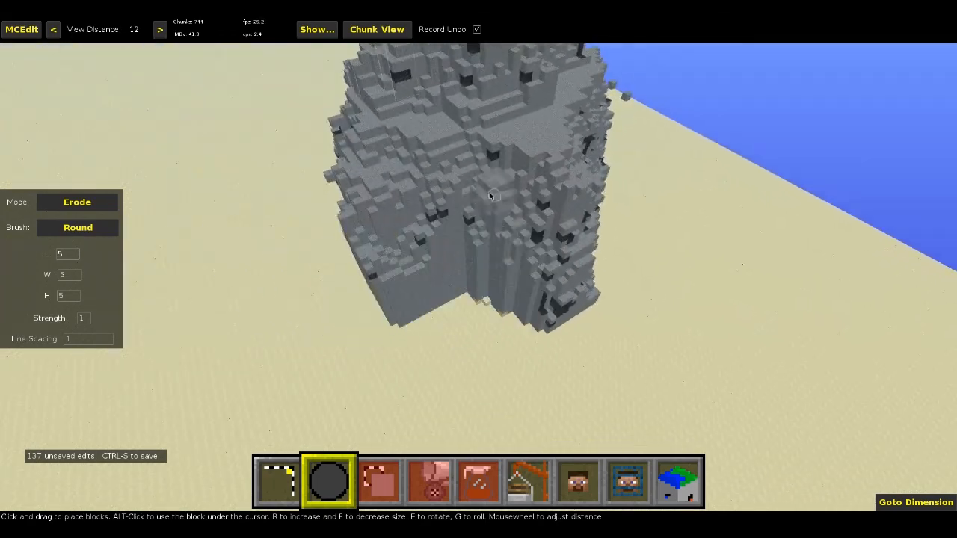
click(477, 273)
click(471, 269)
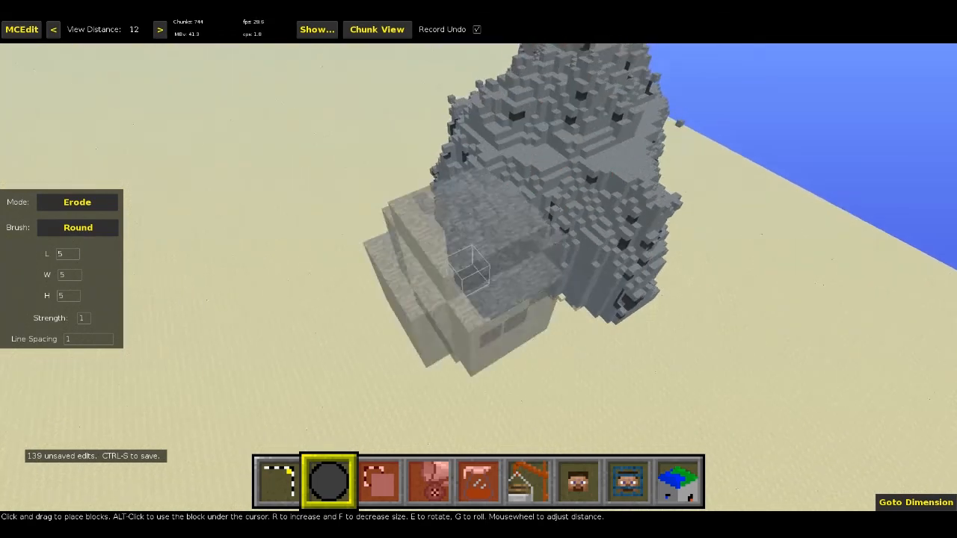
right_drag(471, 270, 459, 238)
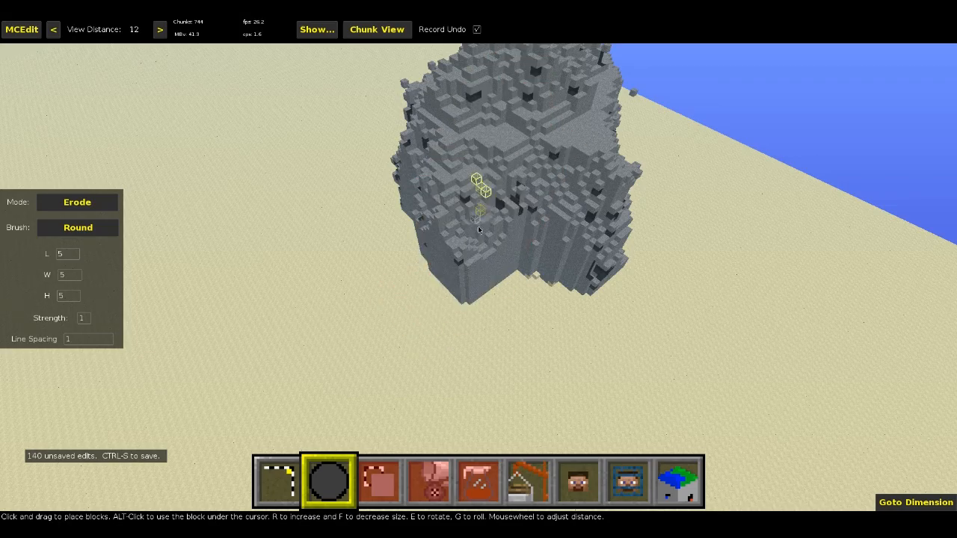
click(479, 232)
click(469, 283)
click(460, 273)
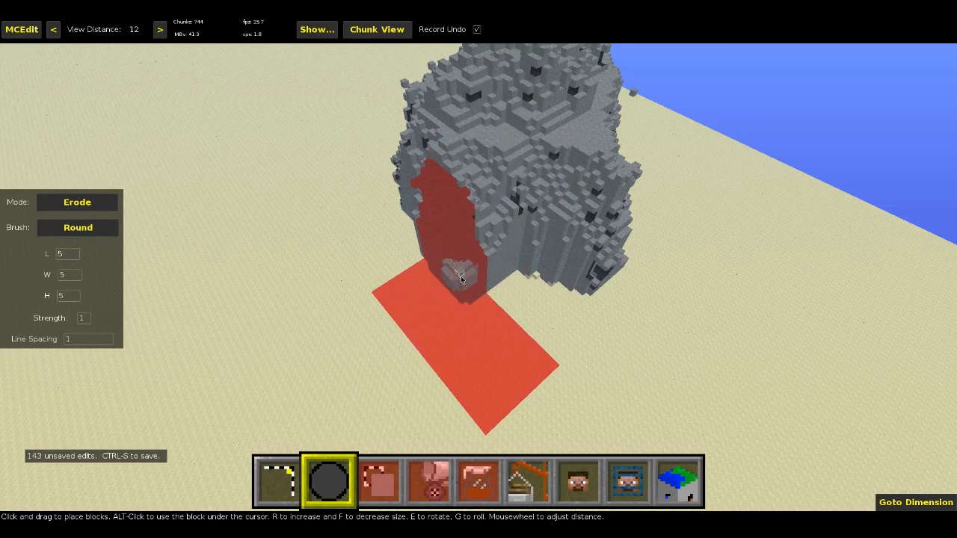
Erode the recessed wall between the two outer corners and the columned side of the projecting corner
drag(494, 275, 526, 233)
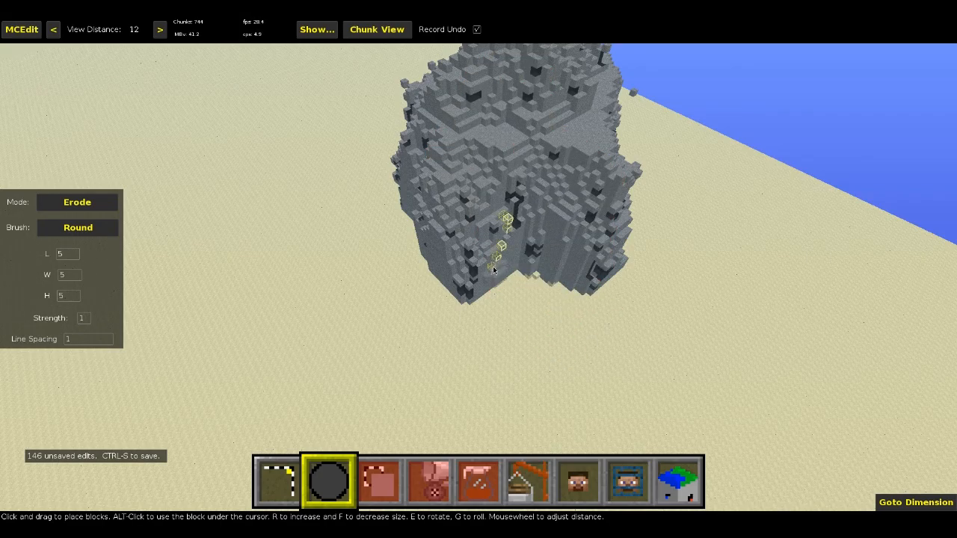
drag(494, 271, 495, 269)
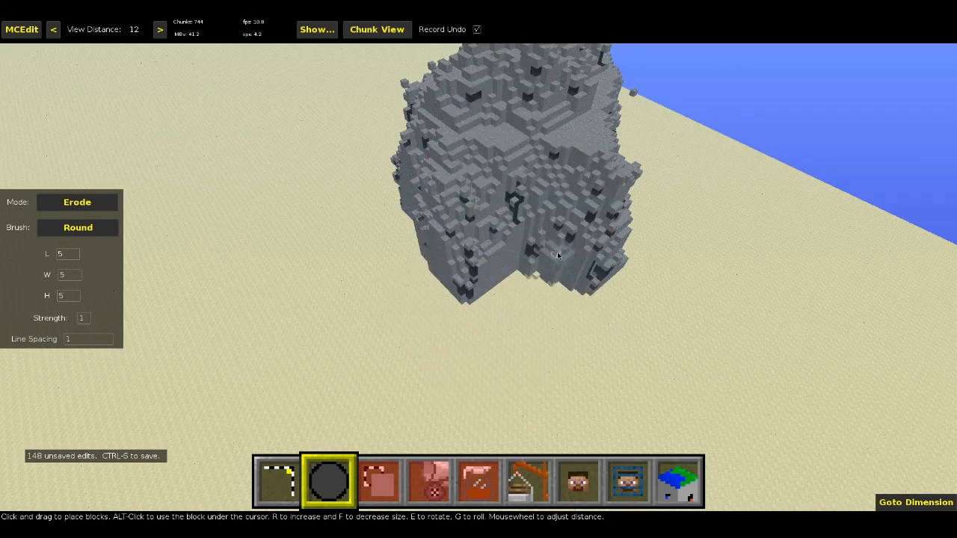
drag(573, 264, 576, 261)
click(620, 203)
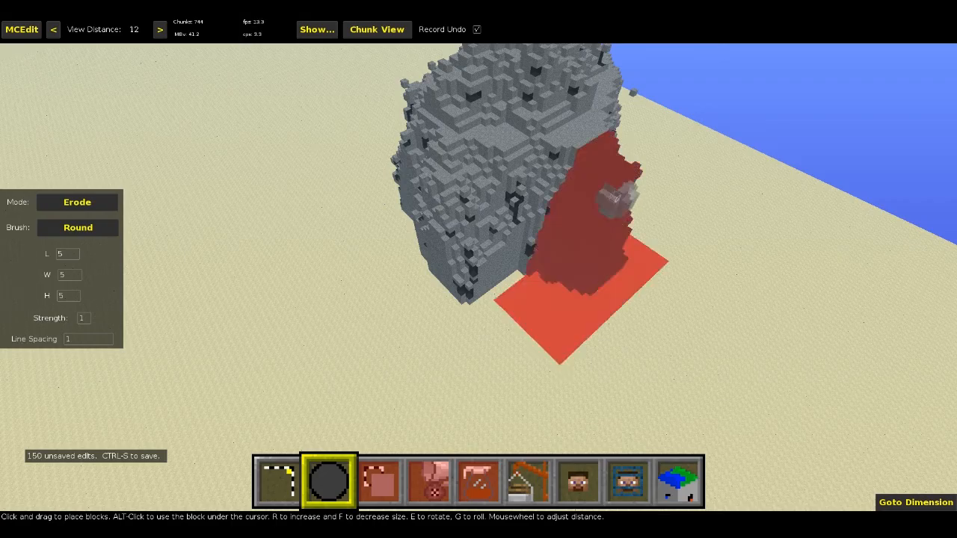
Erode the ledge rim above the projecting corner, smoothing the raised blocks at the foot of the upper tier
right_click(621, 203)
key(d)
right_click(592, 184)
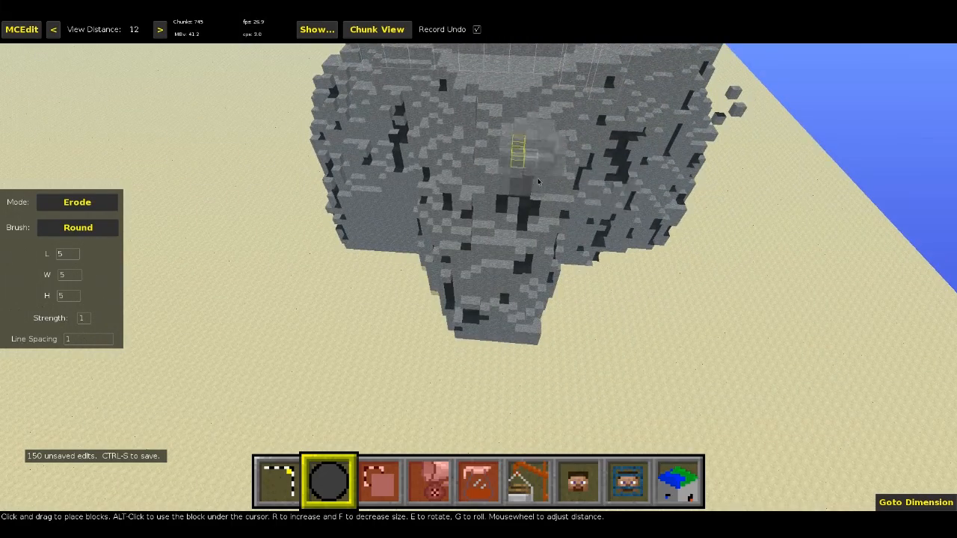
right_click(550, 179)
key(a)
right_click(556, 166)
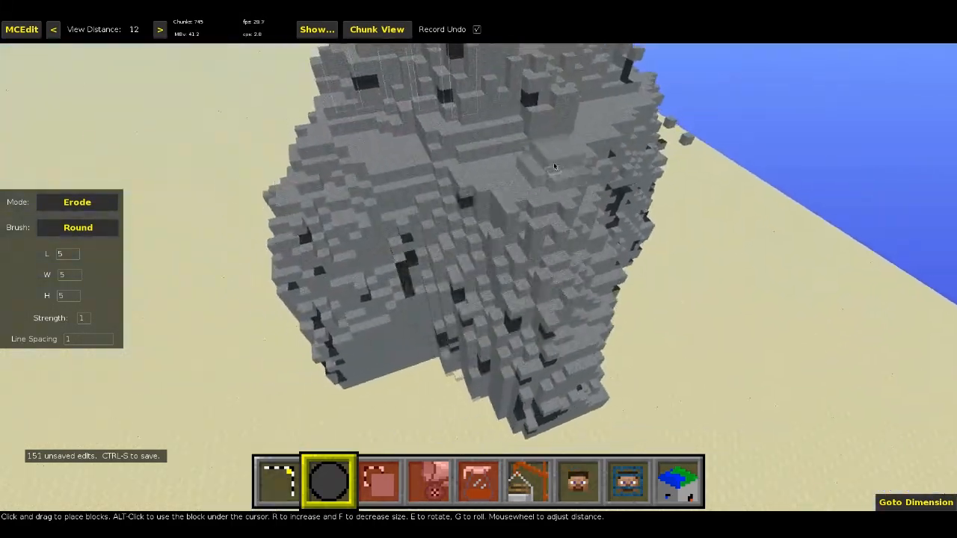
drag(507, 210, 525, 244)
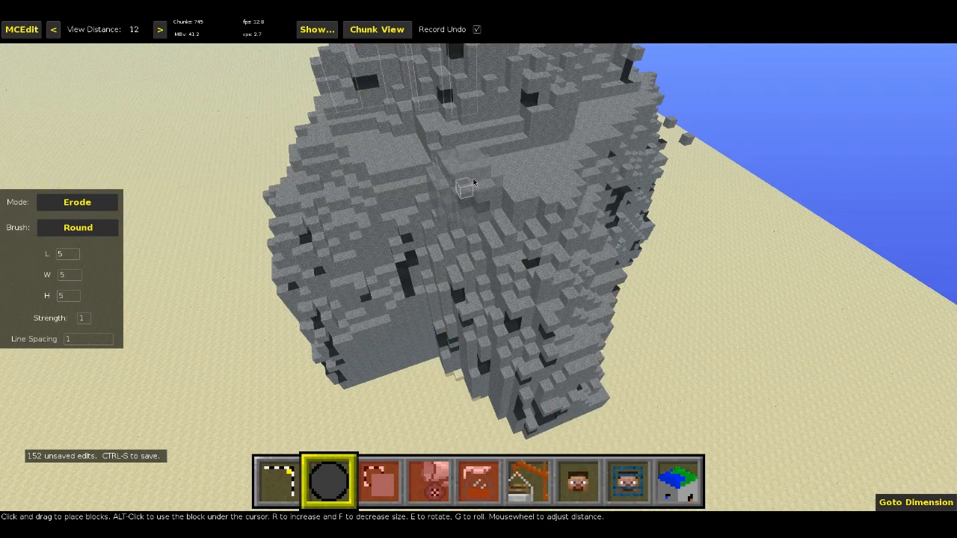
drag(501, 181, 561, 205)
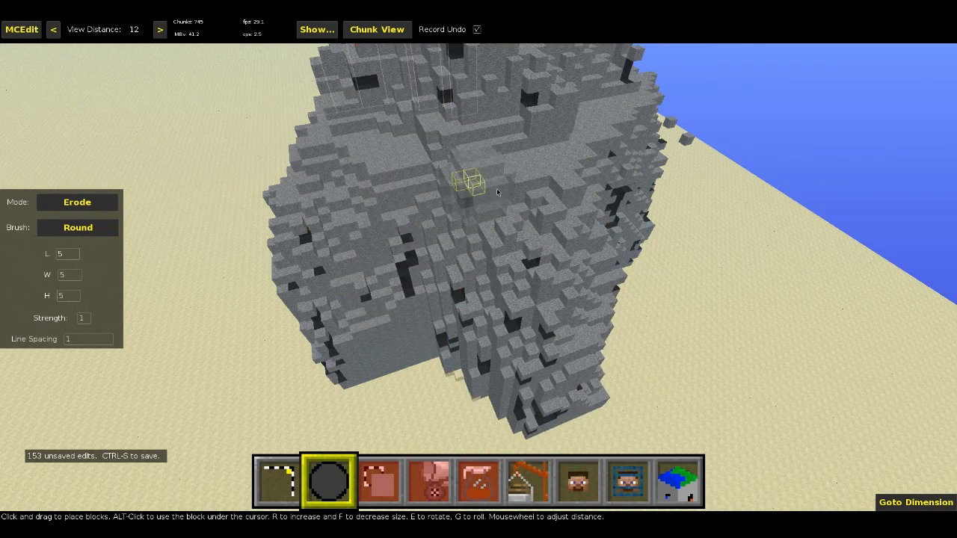
click(456, 186)
Erode the lower wall around the projecting corner with downward strokes in the recesses on its sides
key(s)
right_click(507, 189)
right_click(507, 188)
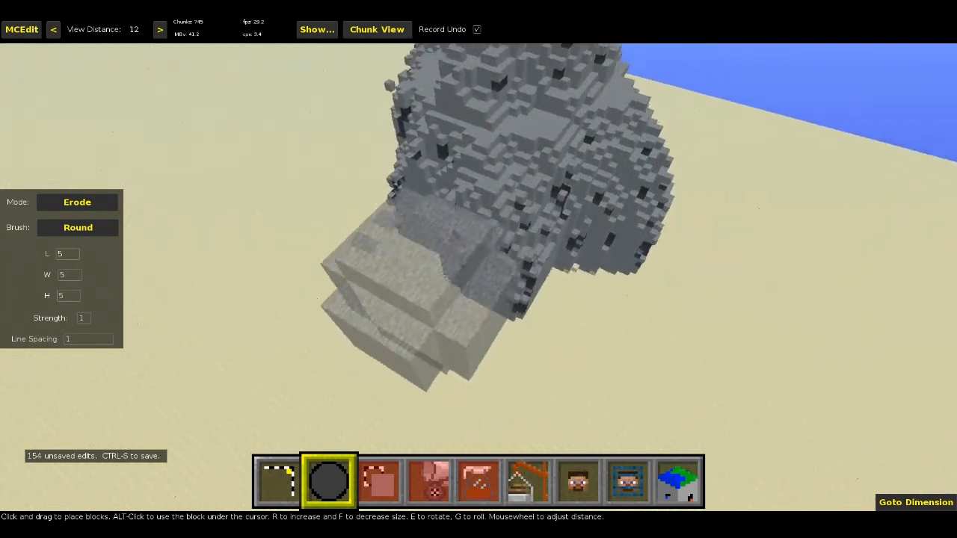
right_click(507, 188)
drag(563, 286, 563, 287)
right_click(533, 205)
key(a)
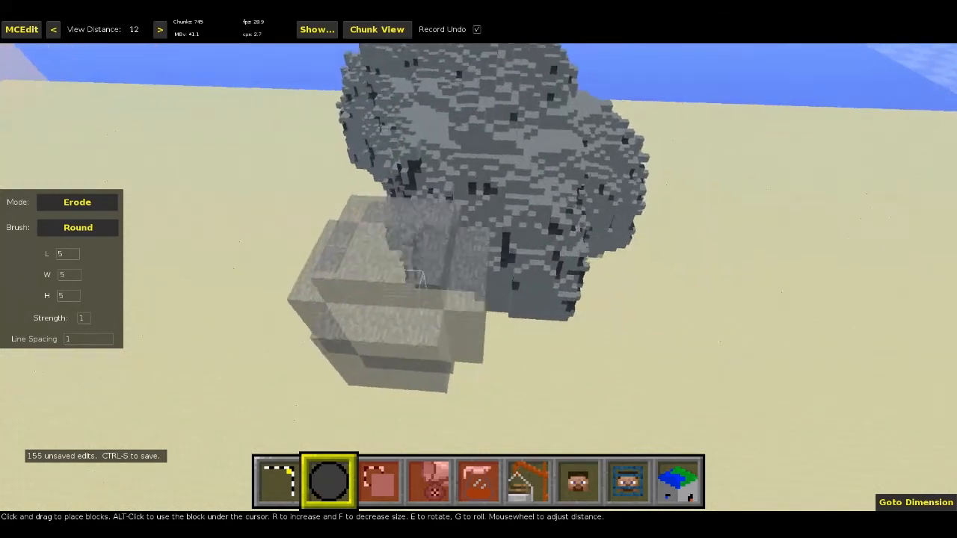
right_click(533, 205)
click(500, 268)
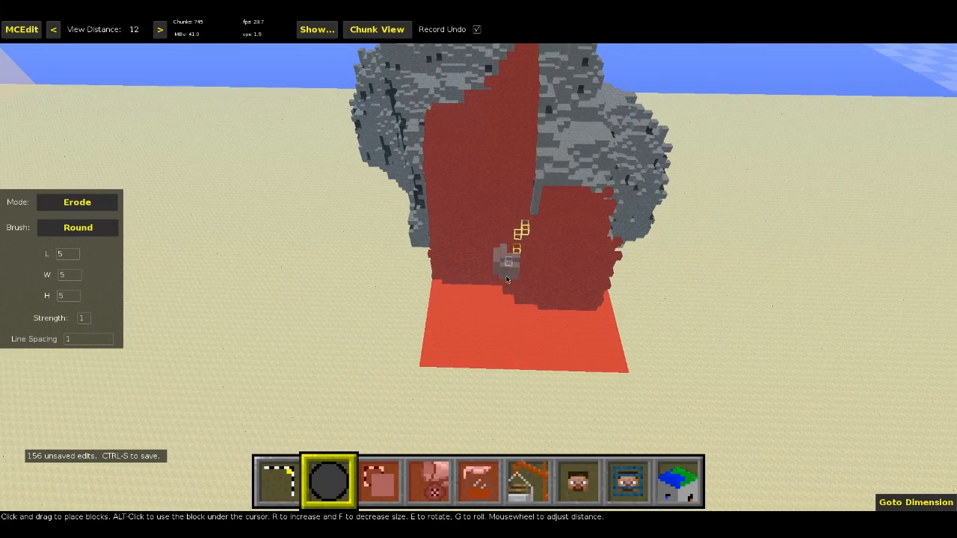
drag(507, 276, 504, 269)
Erode the slope below the flat ledge and the raised blocks between the two ledge areas
right_click(504, 270)
key(a)
right_click(520, 283)
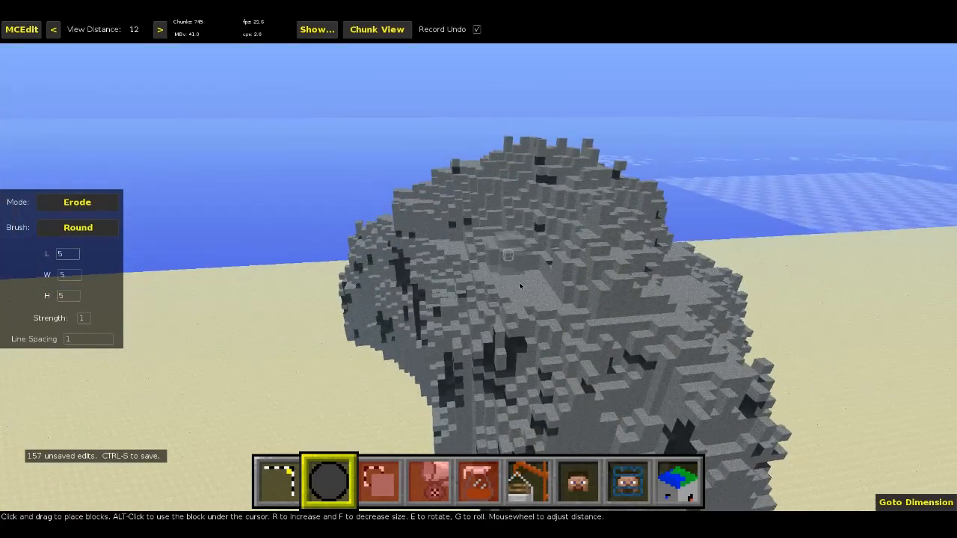
drag(540, 346, 539, 340)
right_click(539, 340)
key(s)
right_click(550, 335)
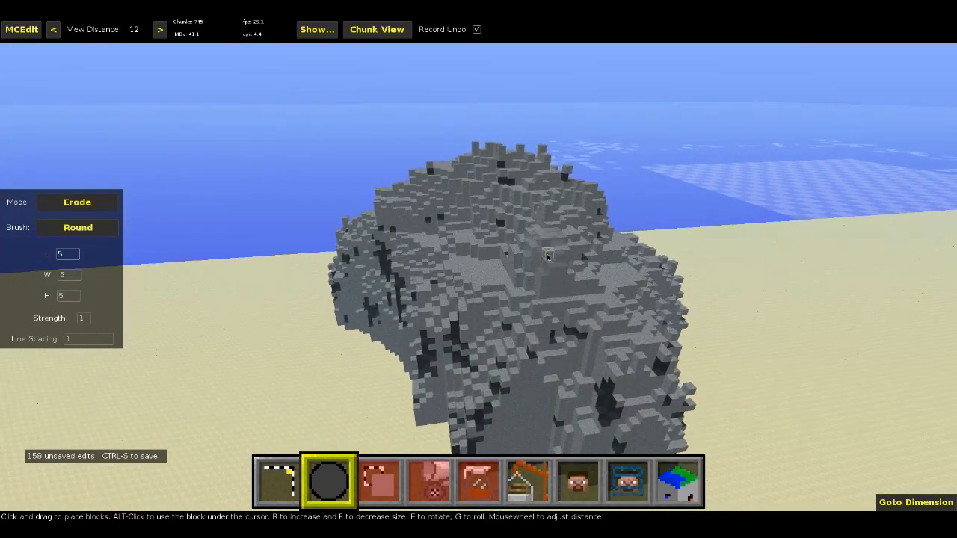
click(546, 291)
right_click(545, 291)
key(a)
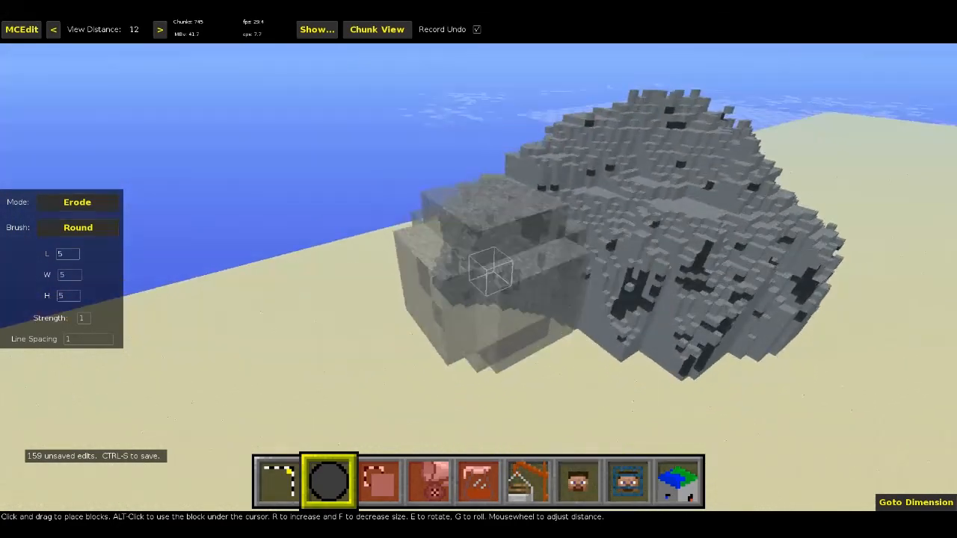
key(d)
right_click(543, 295)
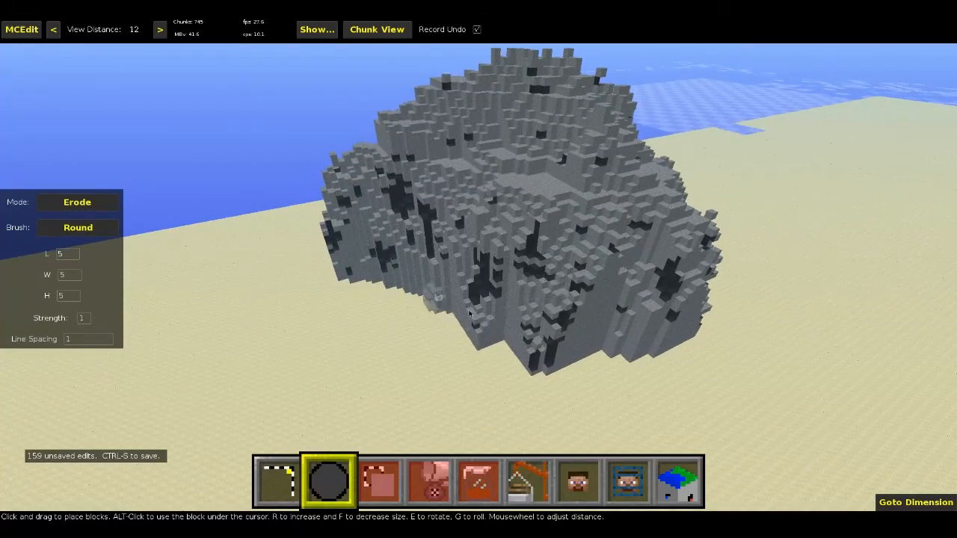
Erode the foot of the recessed wall and the bottom tips of the projecting corner
click(496, 341)
key(w)
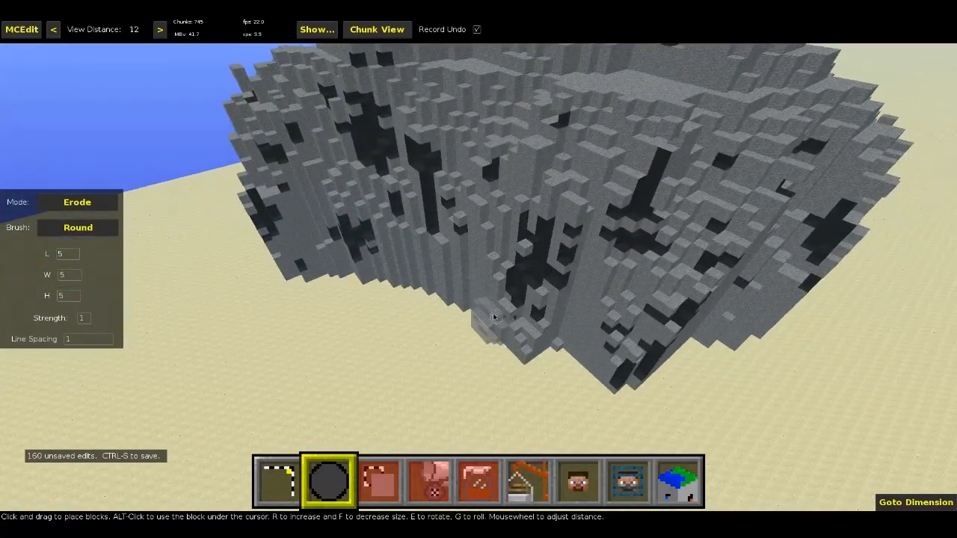
click(465, 293)
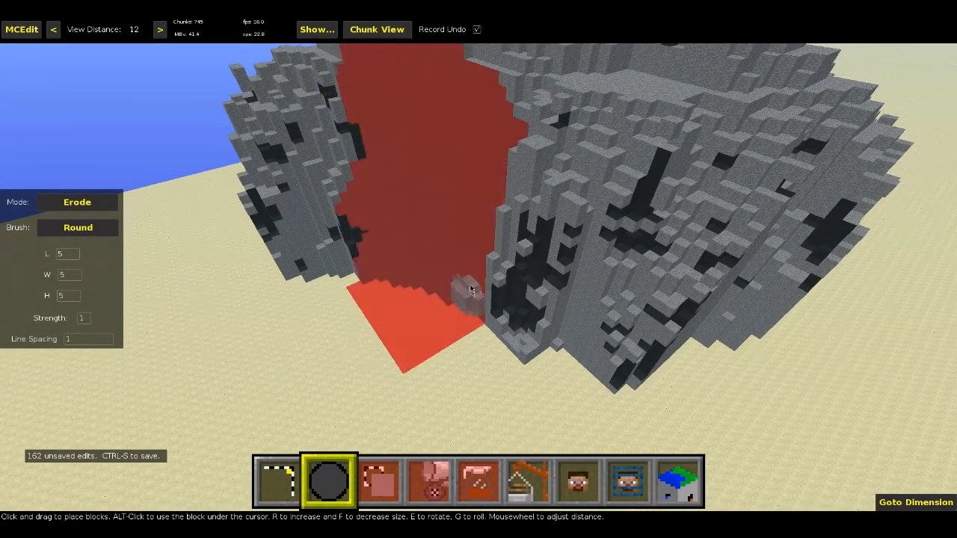
click(528, 350)
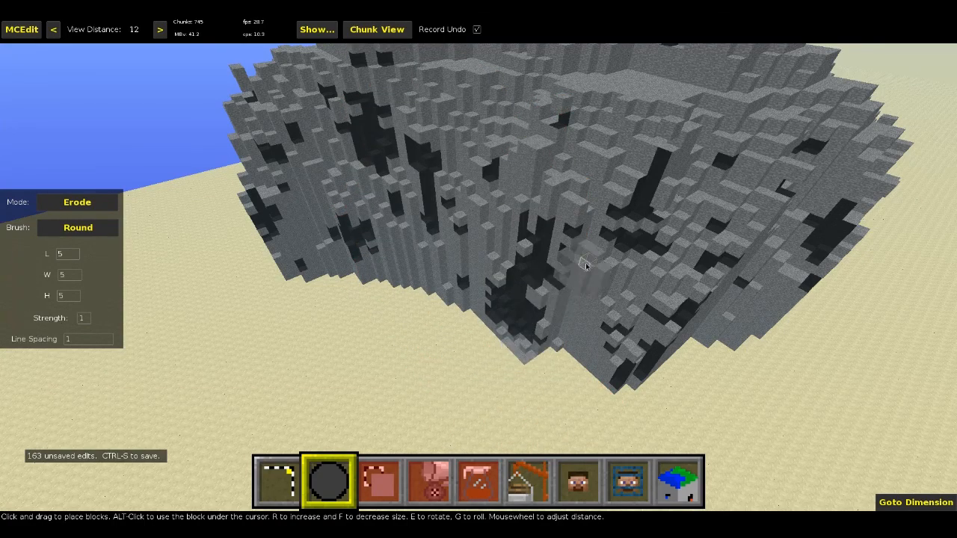
click(618, 372)
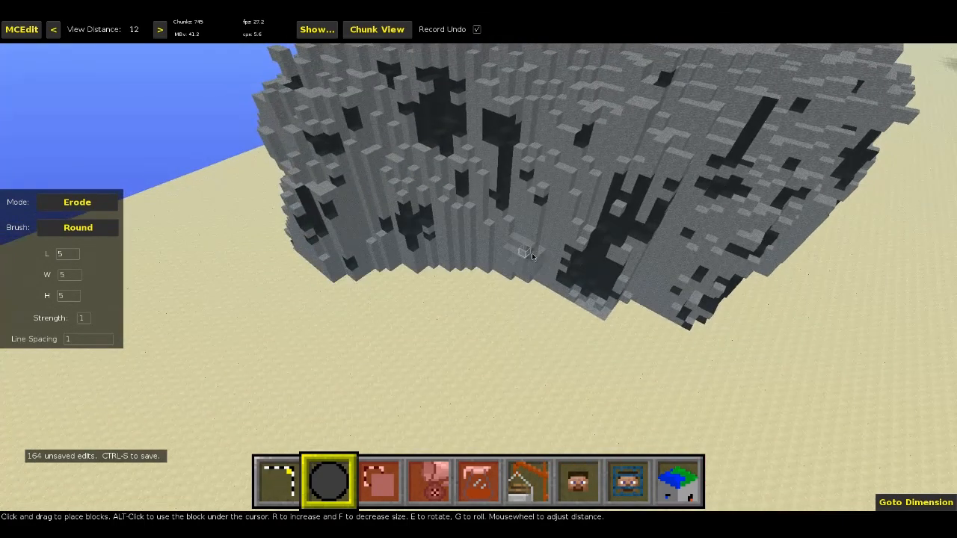
click(468, 234)
click(457, 219)
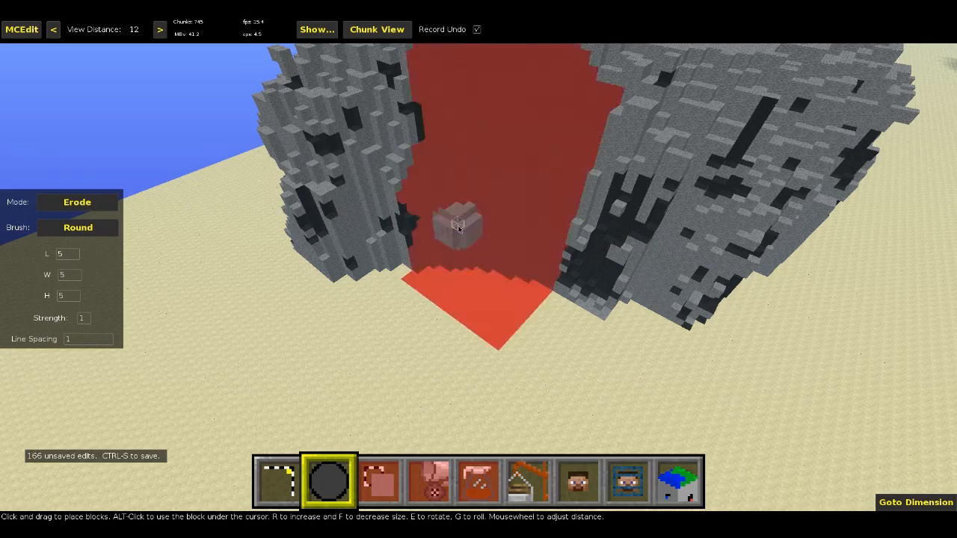
Erode the smooth side wall beside the projecting corner, from its base up to the ledge rim
right_click(455, 218)
key(d)
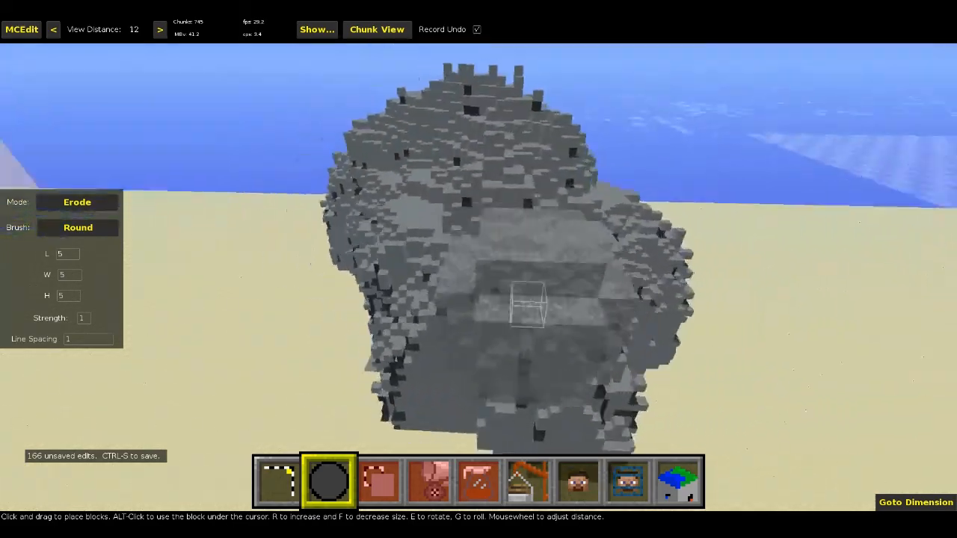
key(a)
right_click(455, 218)
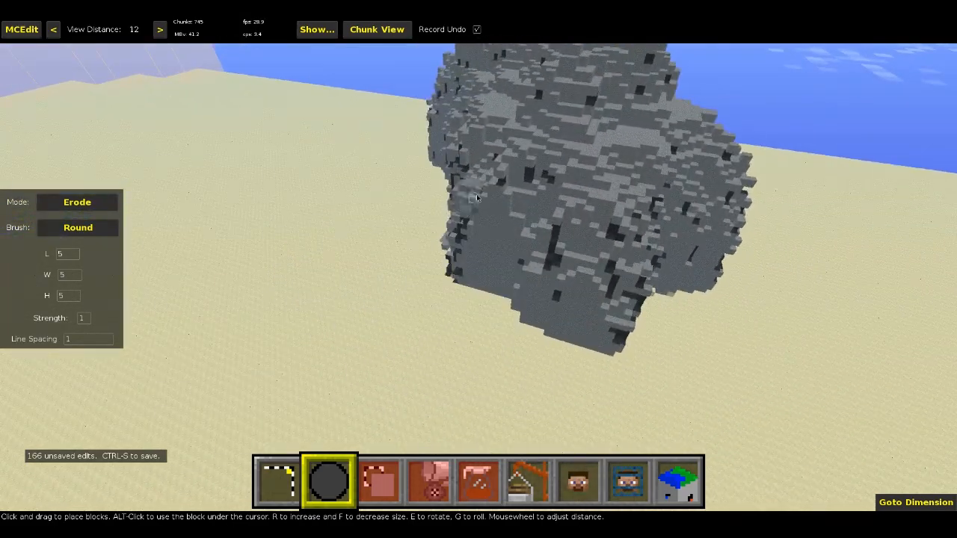
drag(522, 277, 513, 270)
drag(528, 184, 495, 249)
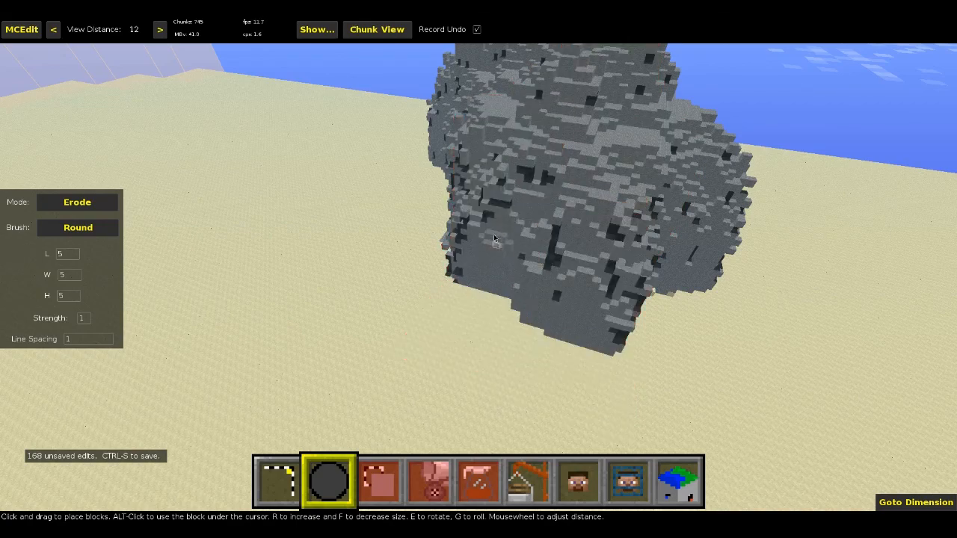
Erode the raised blocks on the ledge between the smooth side wall and the foot of the upper tier
right_click(495, 250)
key(s)
key(w)
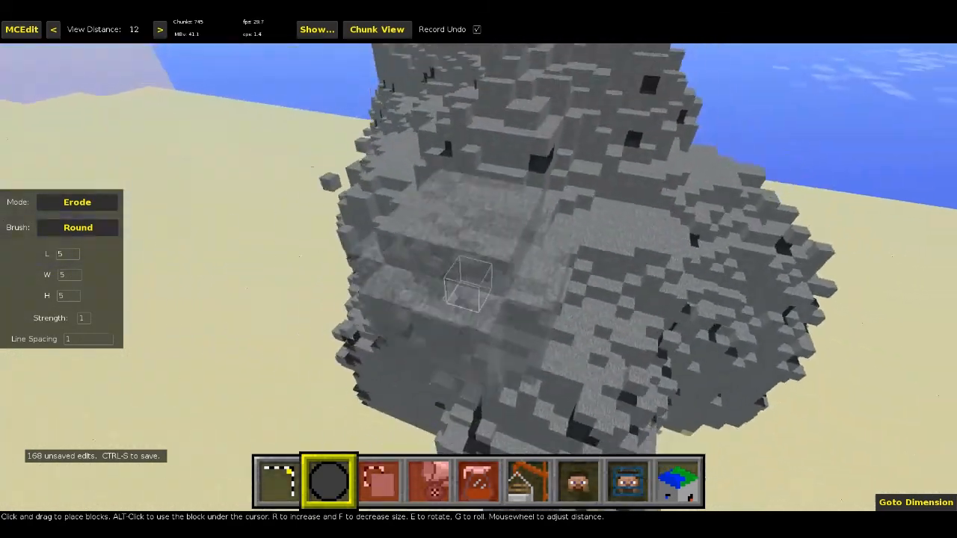
key(s)
right_click(495, 234)
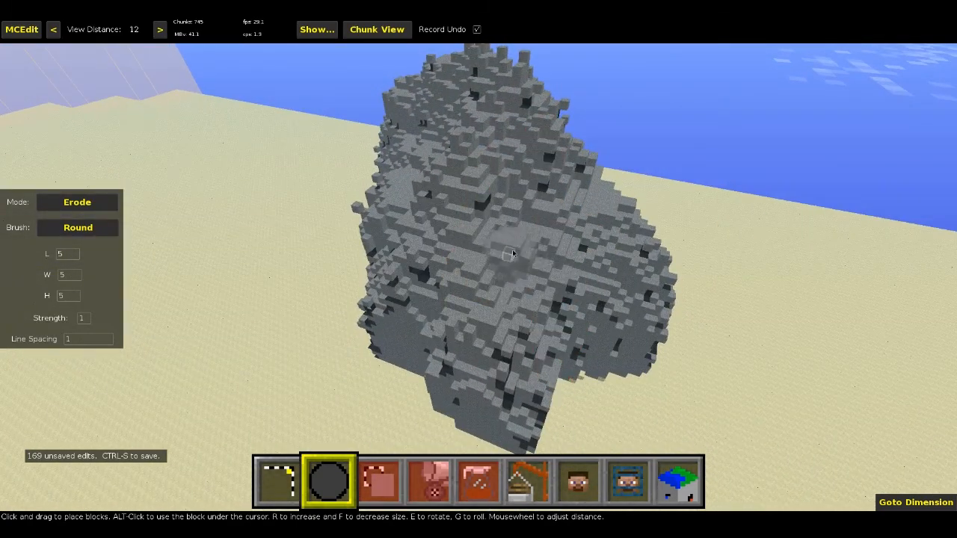
right_click(513, 254)
key(a)
right_click(514, 246)
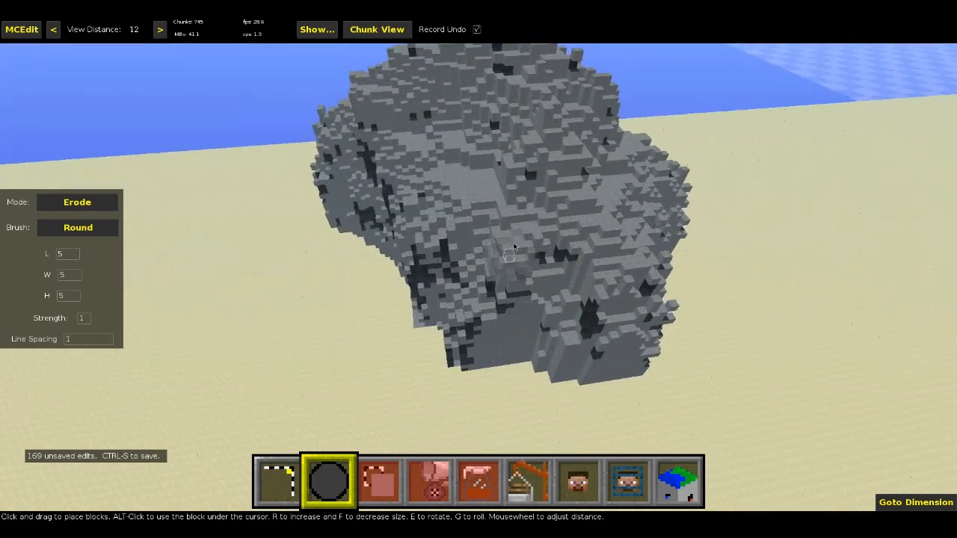
Erode the foot of the projecting corner around its tip and along the adjoining smooth wall
right_click(459, 231)
key(s)
key(a)
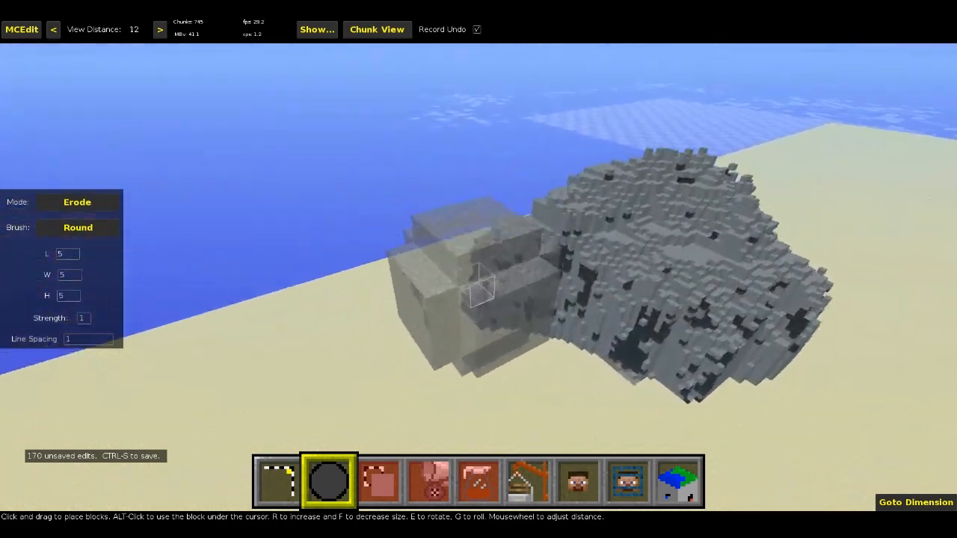
right_click(459, 231)
click(542, 318)
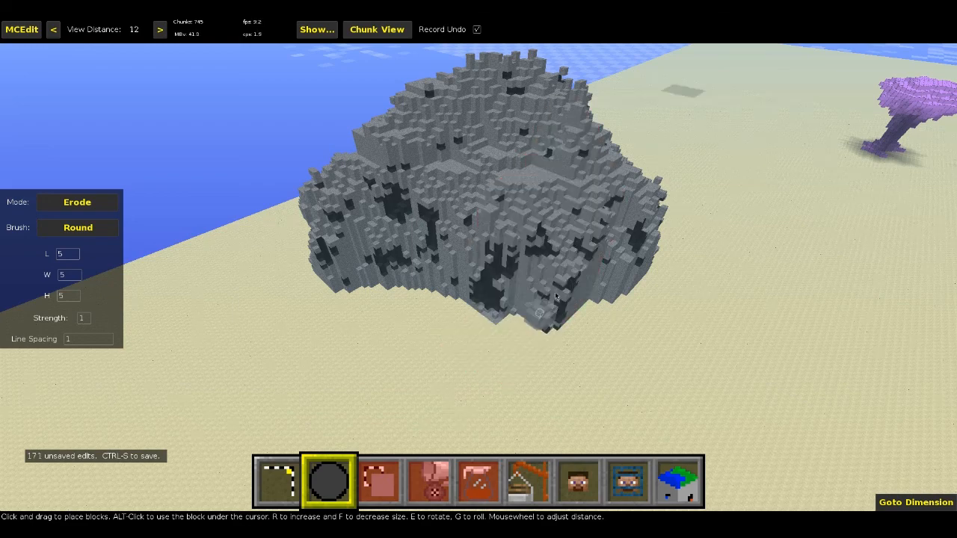
drag(569, 314, 568, 318)
right_click(548, 267)
key(d)
right_click(548, 267)
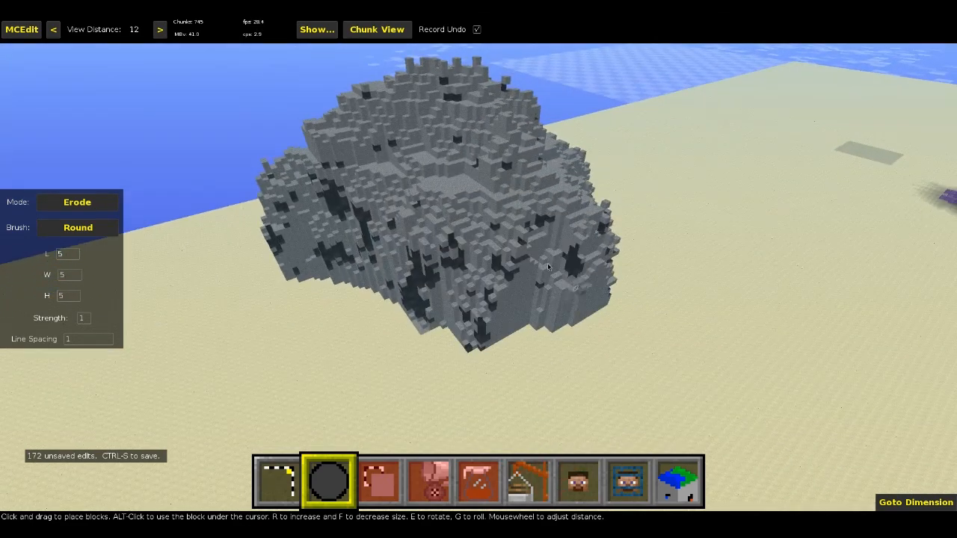
click(487, 320)
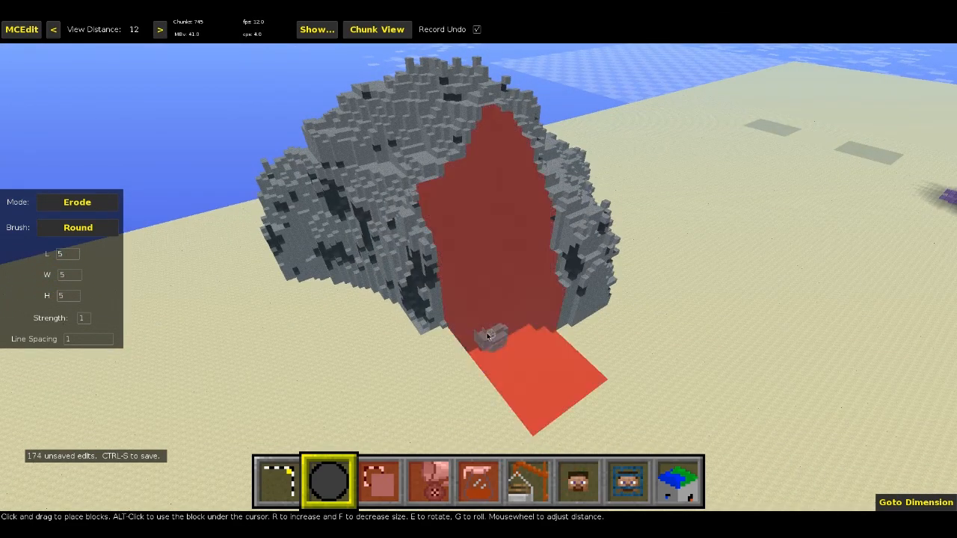
Erode the squared corner of the upper tier where it rises above the narrow outer ridge
right_click(487, 319)
key(a)
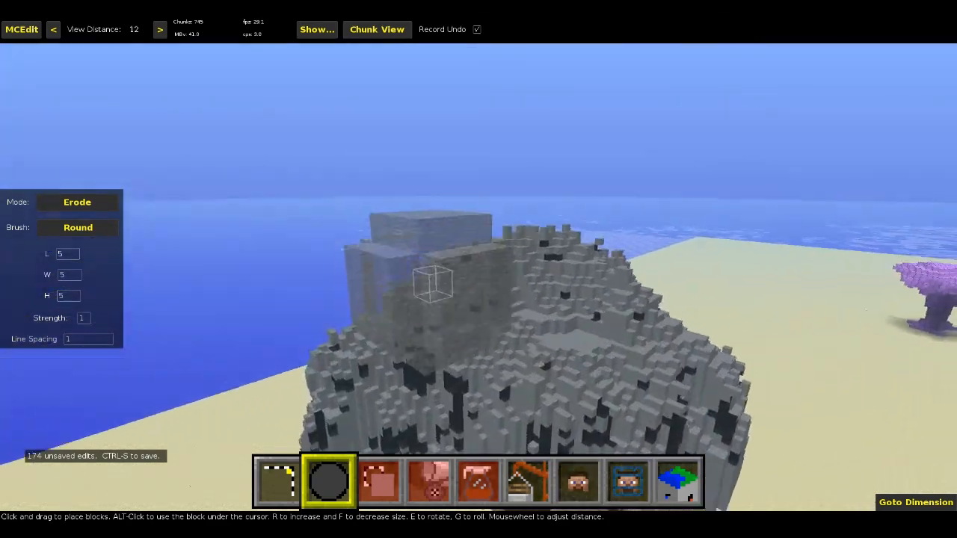
key(w)
key(s)
key(a)
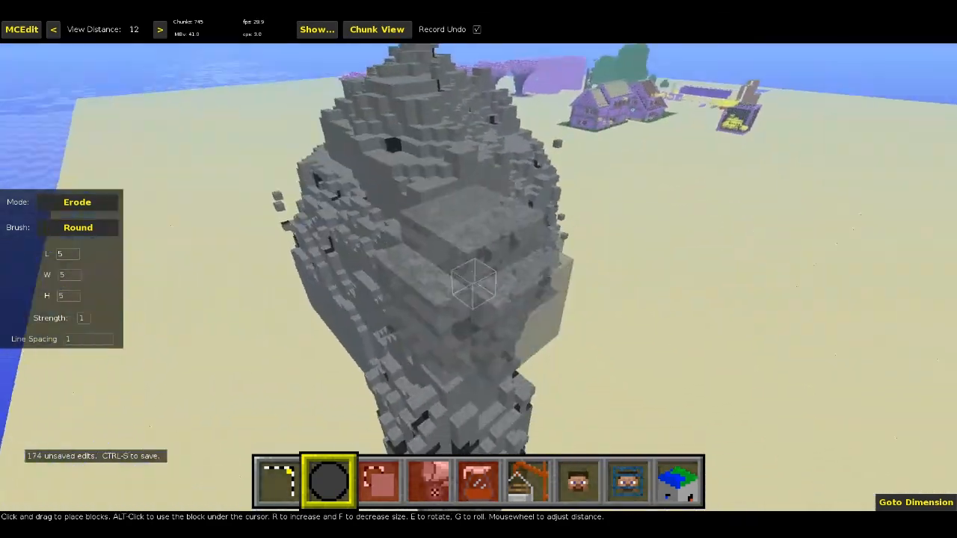
key(s)
right_click(483, 278)
click(451, 154)
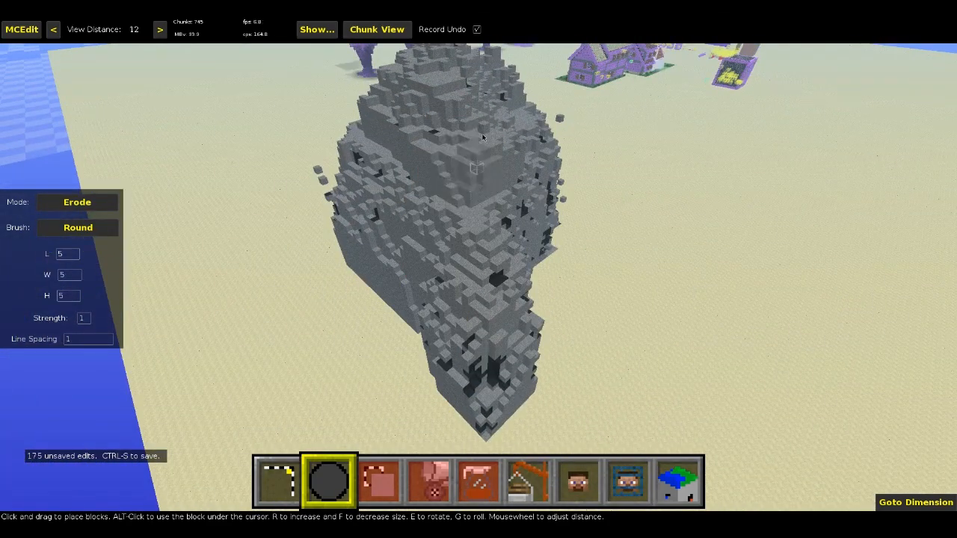
click(443, 161)
drag(460, 186, 459, 187)
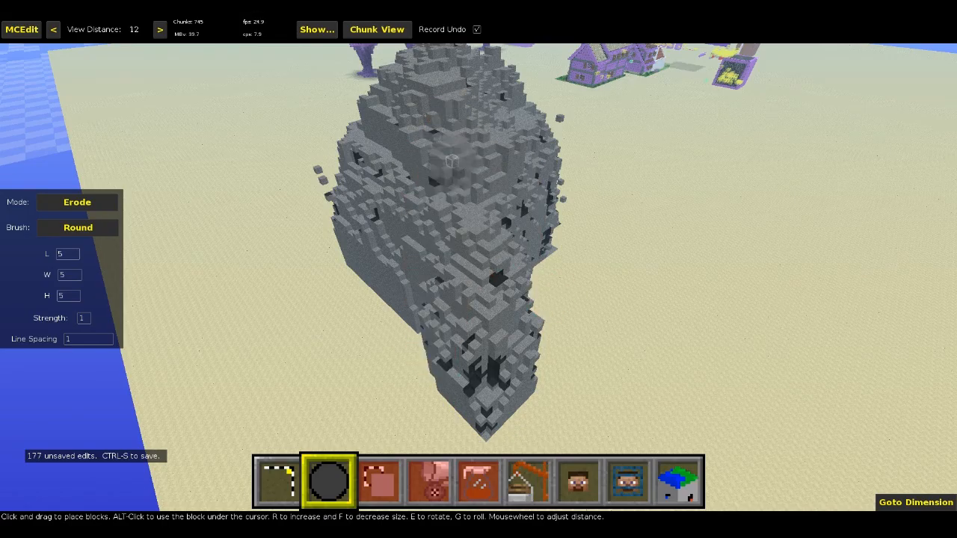
Erode the columned step where the outer ridge meets the upper tier on the recessed-wall side
right_click(446, 163)
key(w)
key(d)
right_click(446, 163)
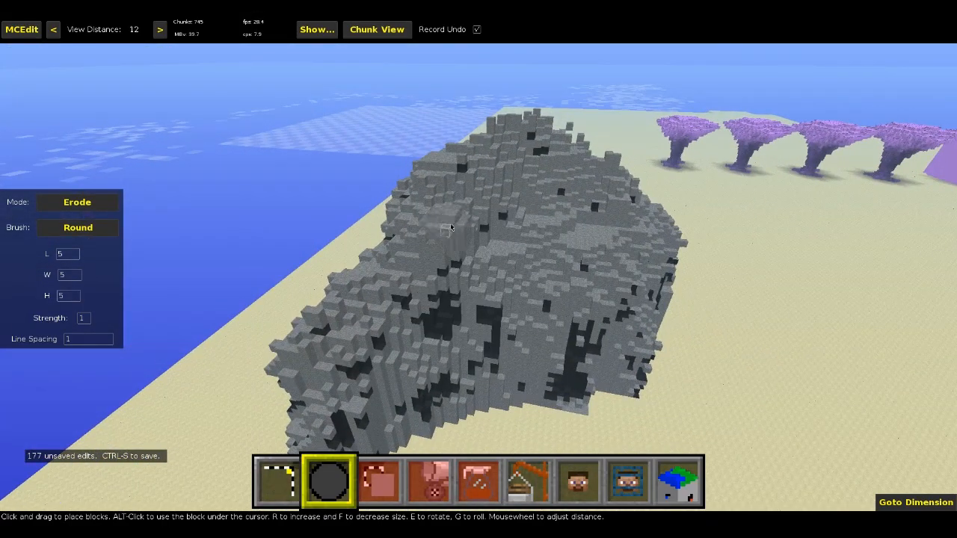
mouse_move(437, 267)
mouse_down()
mouse_move(442, 256)
mouse_move(407, 249)
mouse_up()
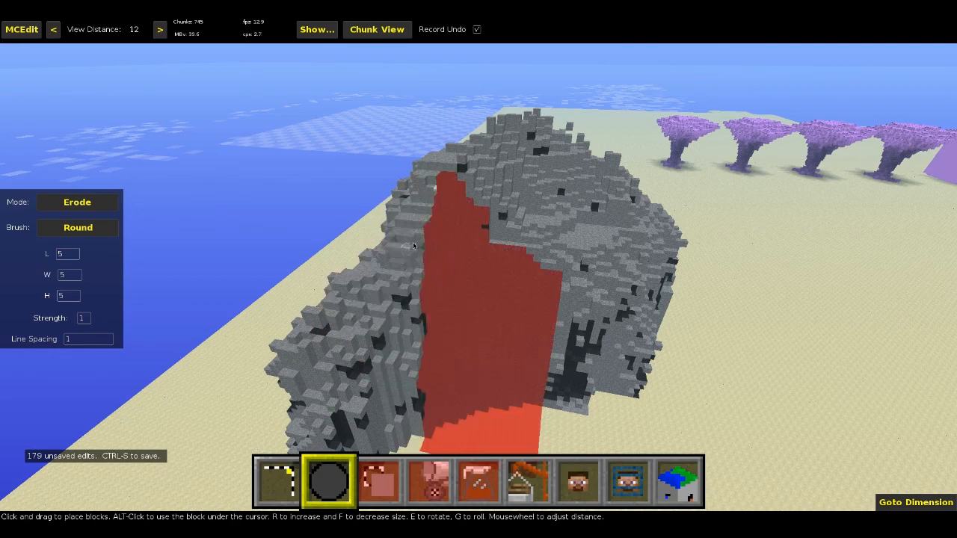
Erode the top of the outer ridge and the upper tier's corner directly above it
right_click(408, 254)
key(w)
key(s)
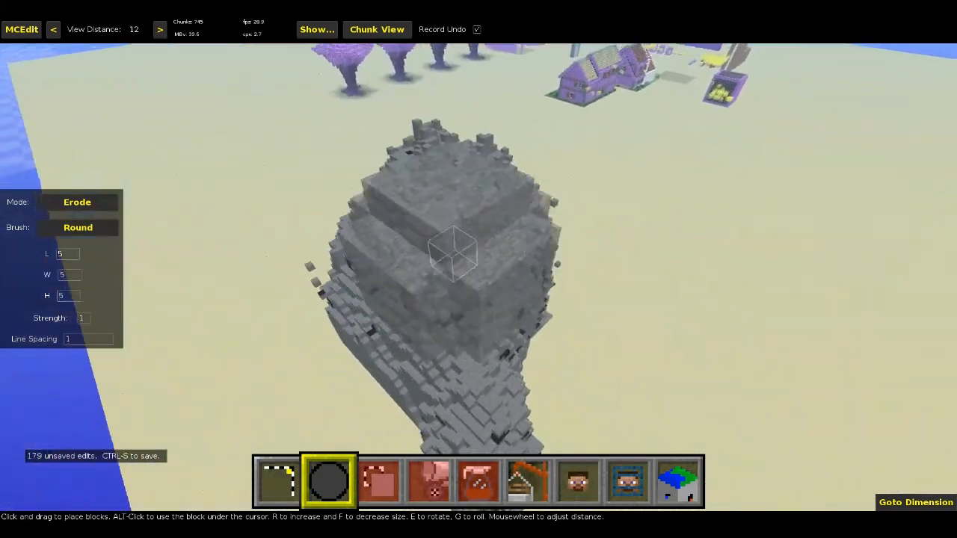
right_click(437, 207)
mouse_move(483, 303)
mouse_down()
mouse_move(475, 285)
mouse_move(493, 213)
mouse_up()
drag(513, 279, 513, 274)
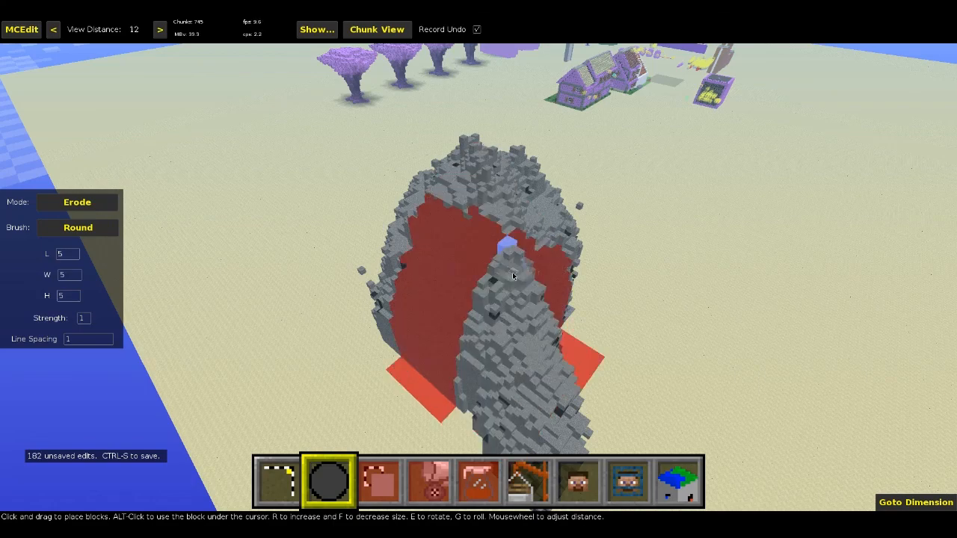
Erode the stepped side of the upper tier above the long ledge on the mountain's far side
right_click(513, 275)
key(w)
right_click(513, 275)
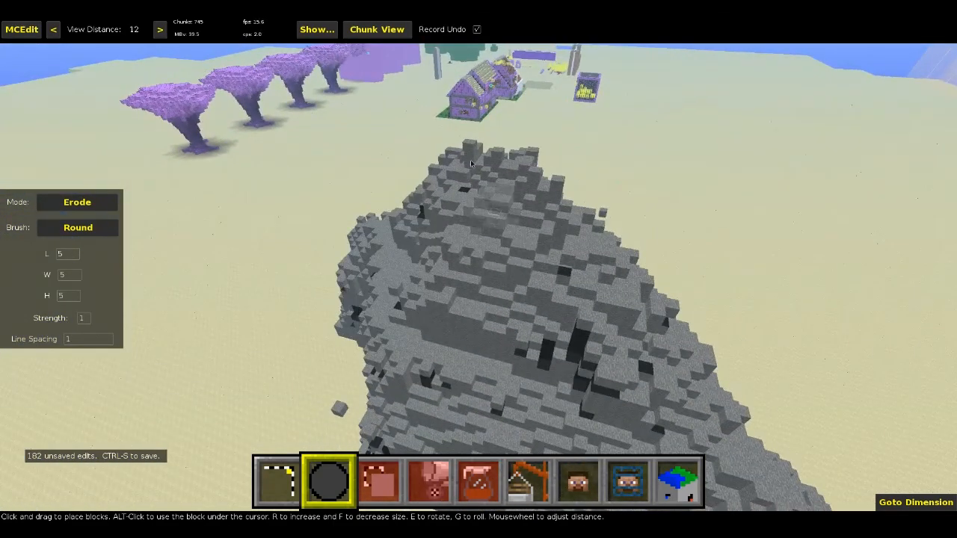
click(570, 270)
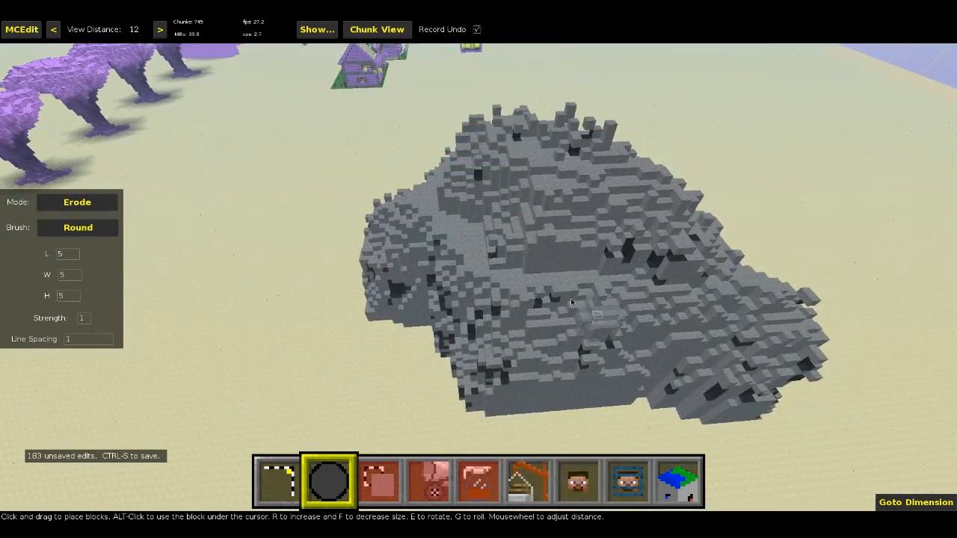
drag(683, 255, 632, 257)
Erode the upper tier's lower wall and corner above the L-shaped flat ledge
right_click(632, 254)
key(a)
right_click(573, 215)
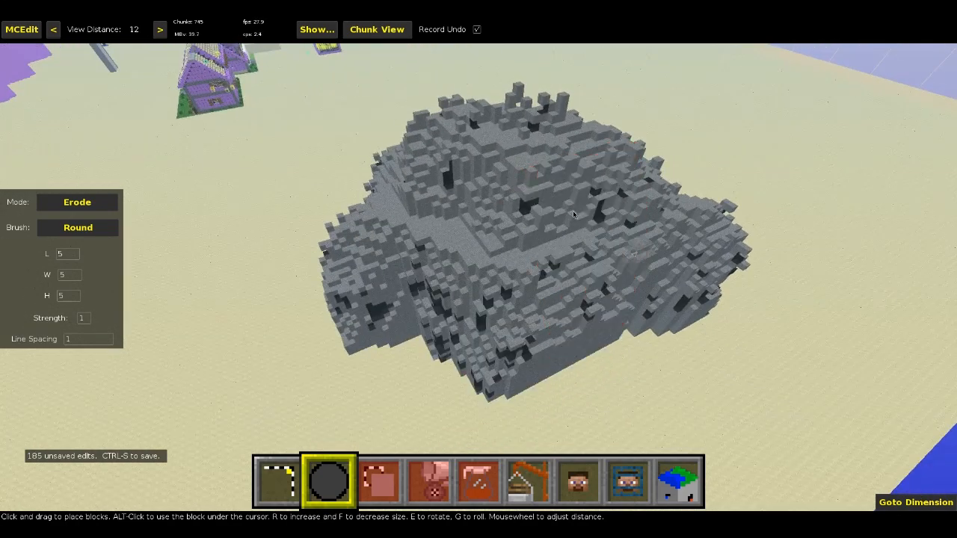
drag(511, 210, 523, 176)
right_click(534, 174)
key(a)
right_click(510, 193)
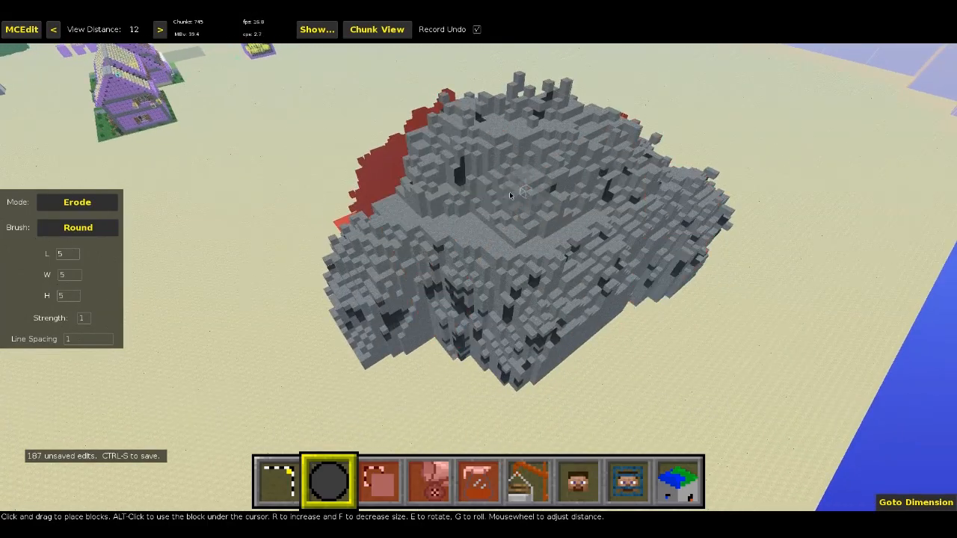
click(423, 196)
Erode the outer shoulder of the upper tier just below the summit
right_click(420, 196)
key(a)
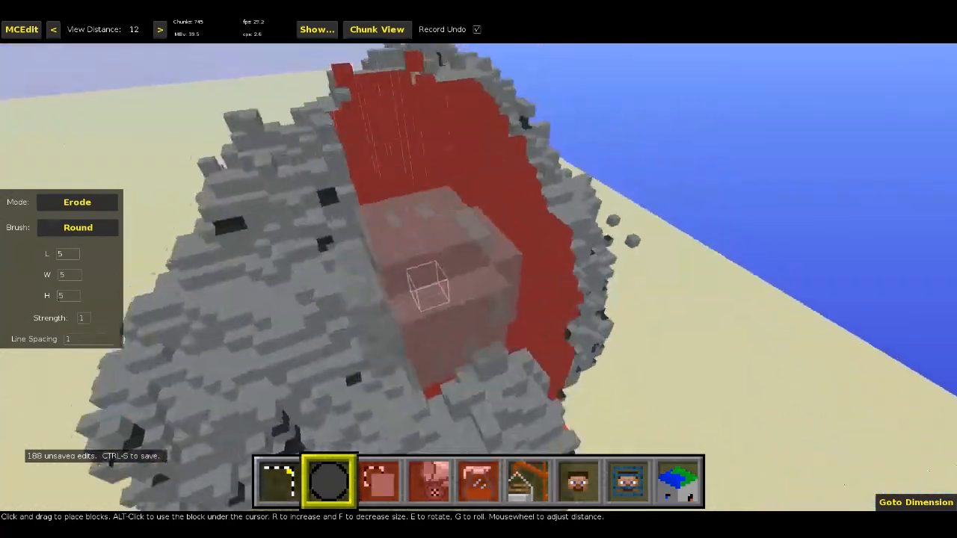
key(a)
key(w)
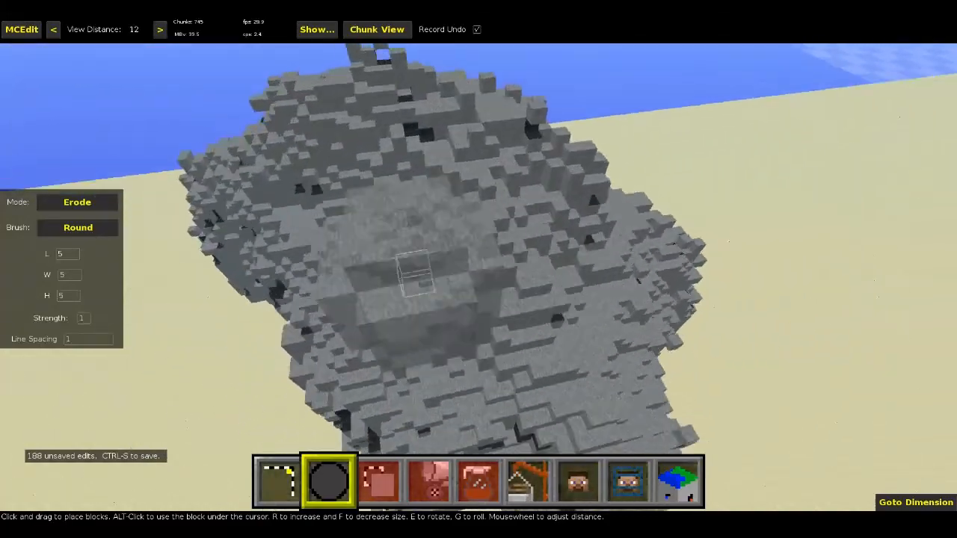
right_click(437, 195)
drag(681, 238, 698, 140)
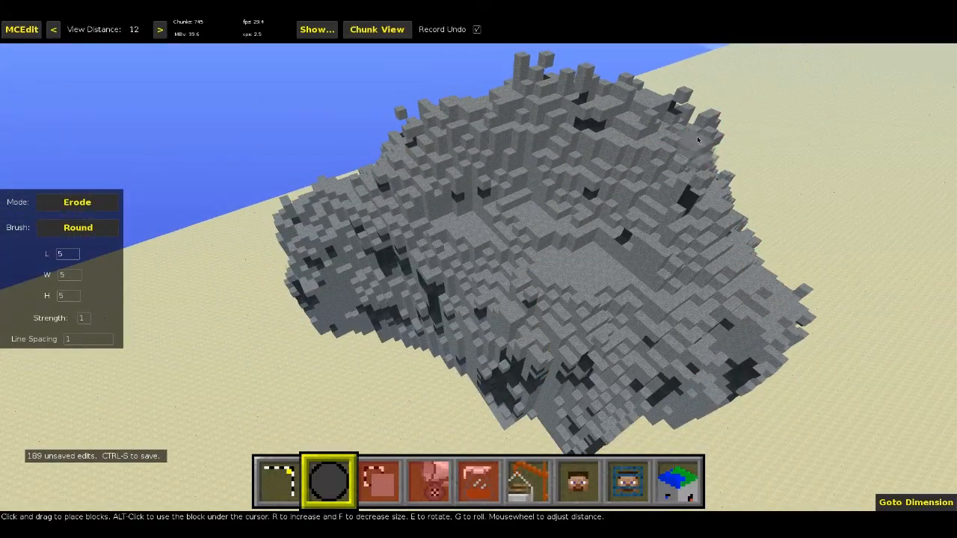
Erode the protruding blocks around the summit and along the upper tier's shoulder
key(d)
right_click(701, 146)
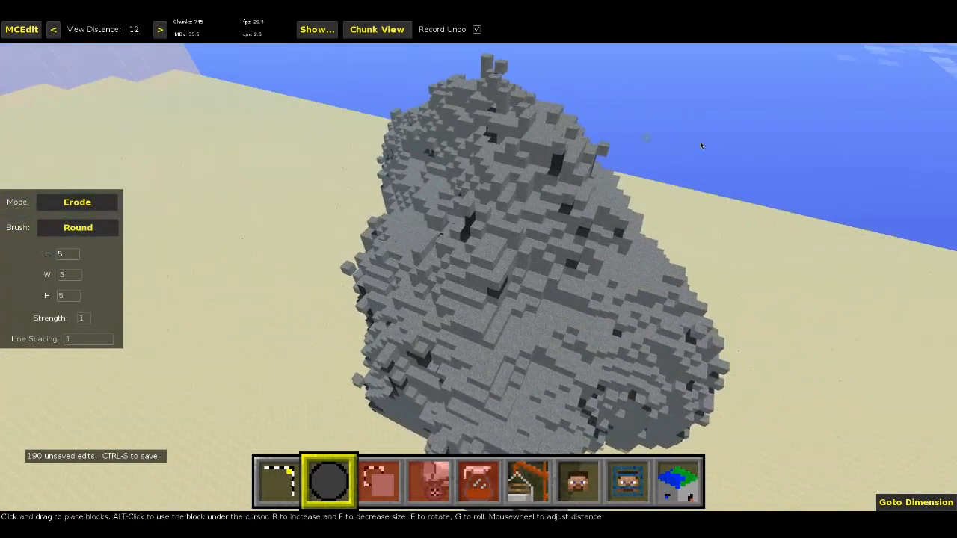
right_click(570, 172)
key(a)
right_click(513, 148)
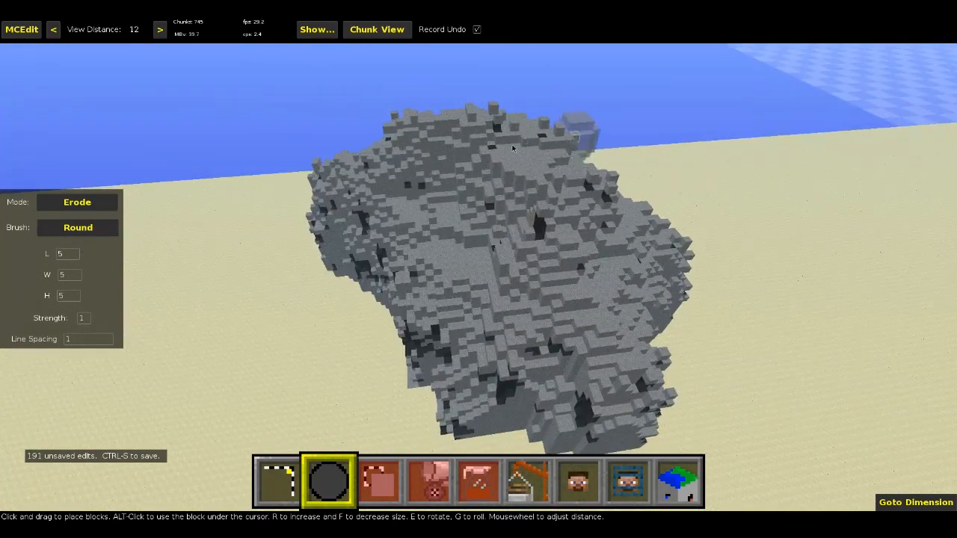
drag(542, 184, 546, 187)
Erode the upper tier's inner wall and the blocks at its foot above the flat ledges
right_click(546, 187)
key(a)
right_click(515, 115)
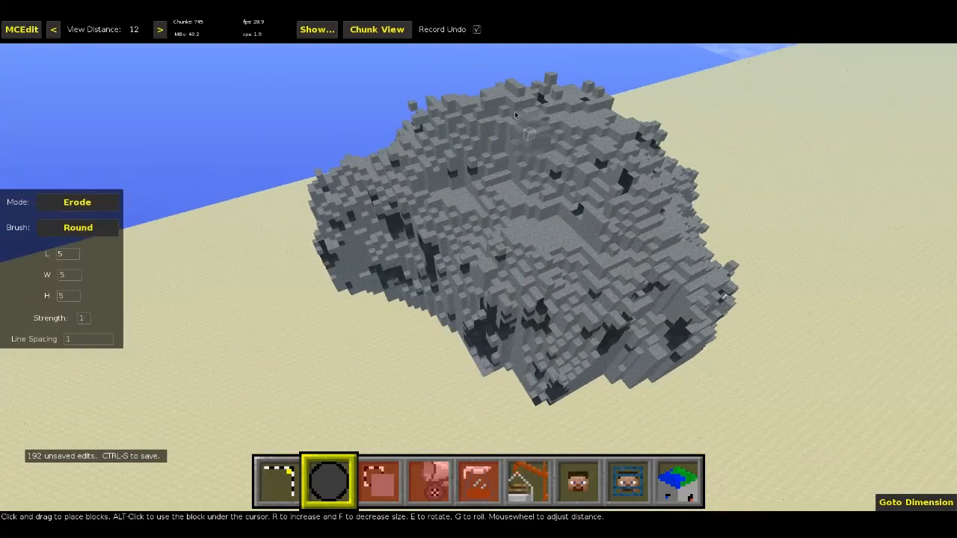
drag(455, 161, 458, 163)
drag(496, 188, 558, 203)
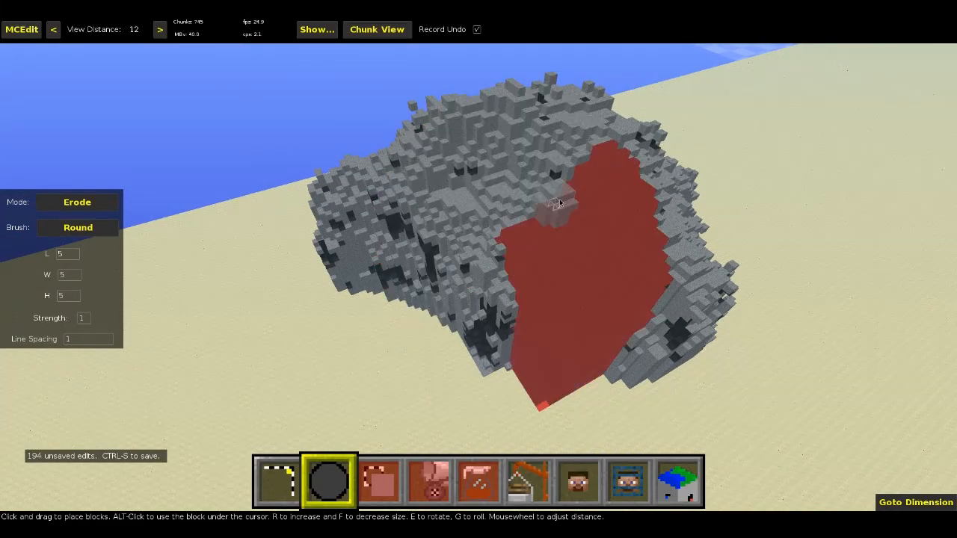
Erode the stepped slope below the summit on the mountain side facing the purple house
right_click(560, 202)
key(a)
key(a)
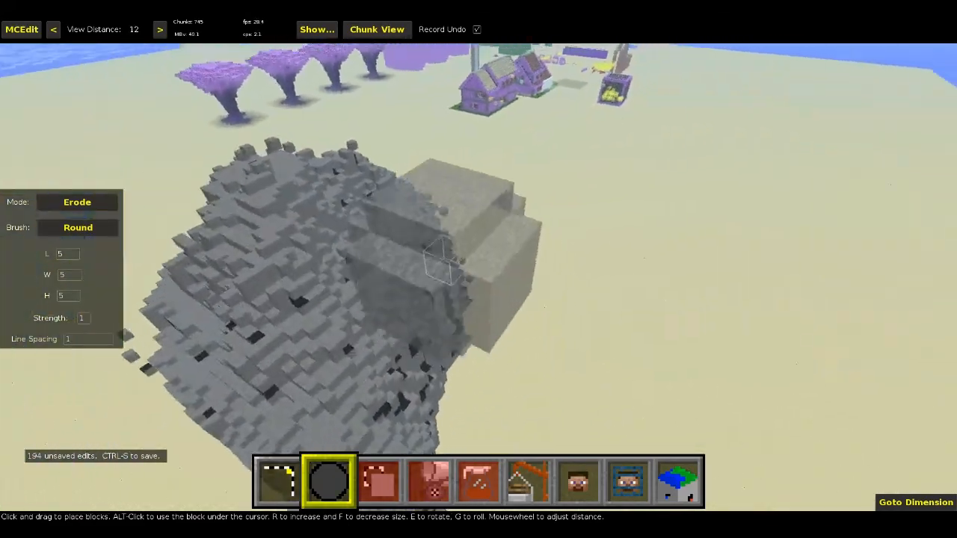
key(w)
right_click(560, 202)
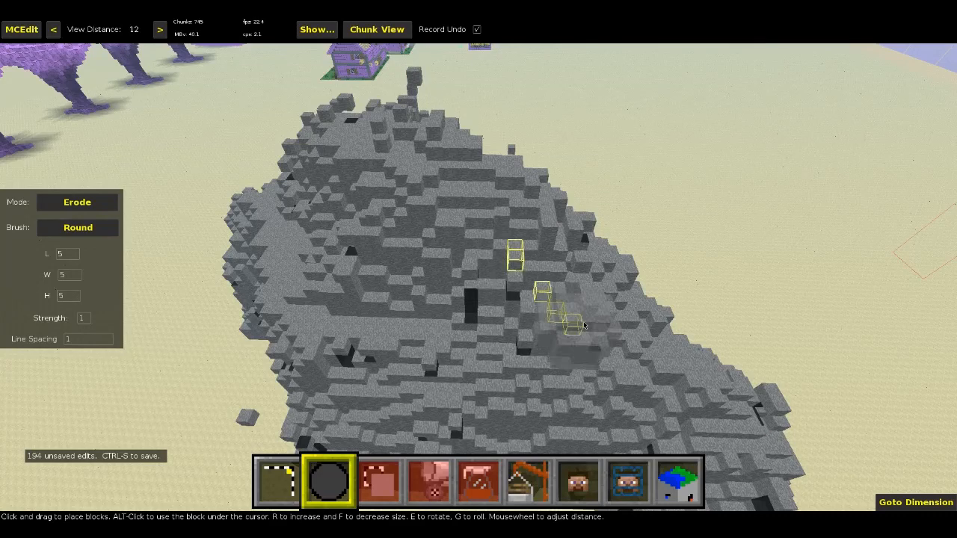
drag(584, 325, 577, 286)
right_click(577, 286)
key(a)
right_click(577, 286)
drag(512, 305, 470, 178)
drag(512, 208, 517, 216)
Erode the upper tier's inner corner beside the summit and the rough slope next to it
right_click(514, 198)
key(a)
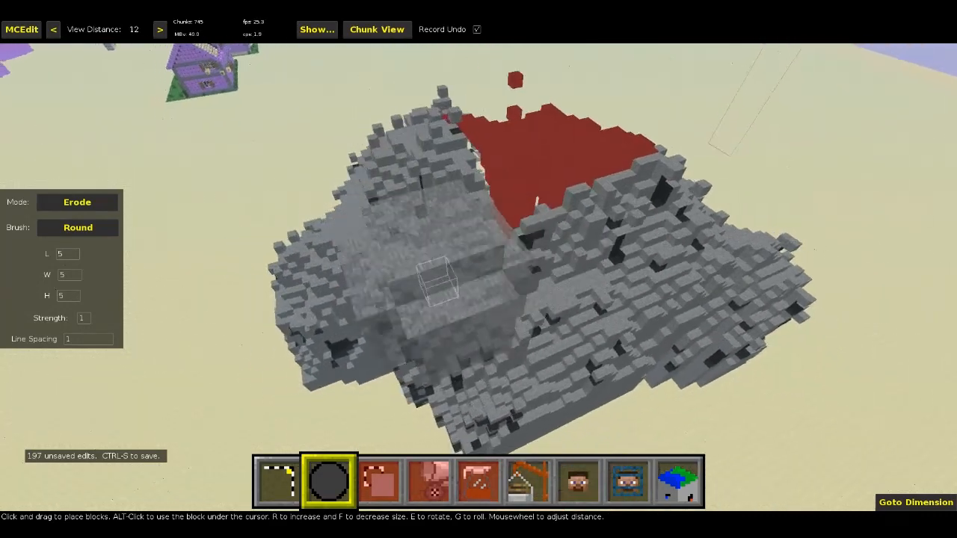
right_click(515, 198)
right_click(502, 177)
key(a)
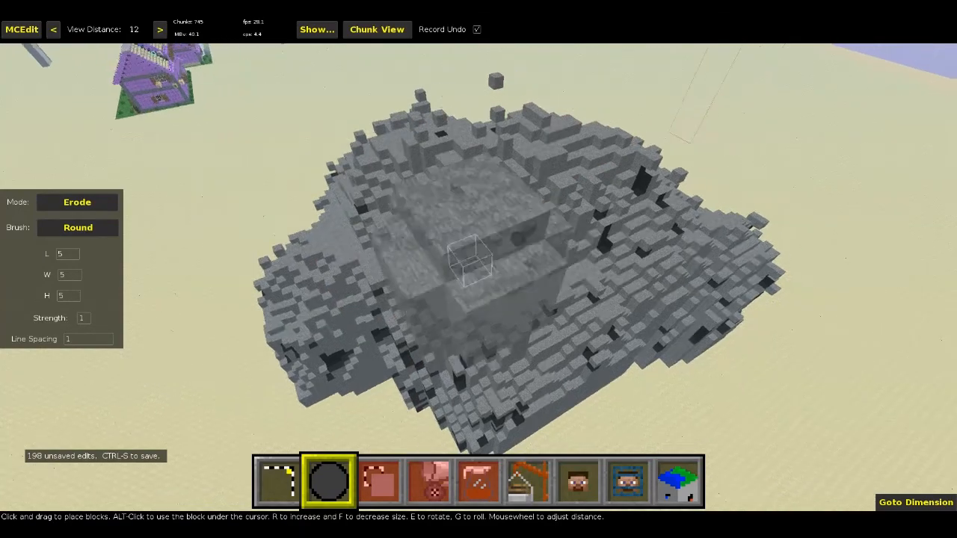
right_click(502, 177)
drag(449, 160, 461, 166)
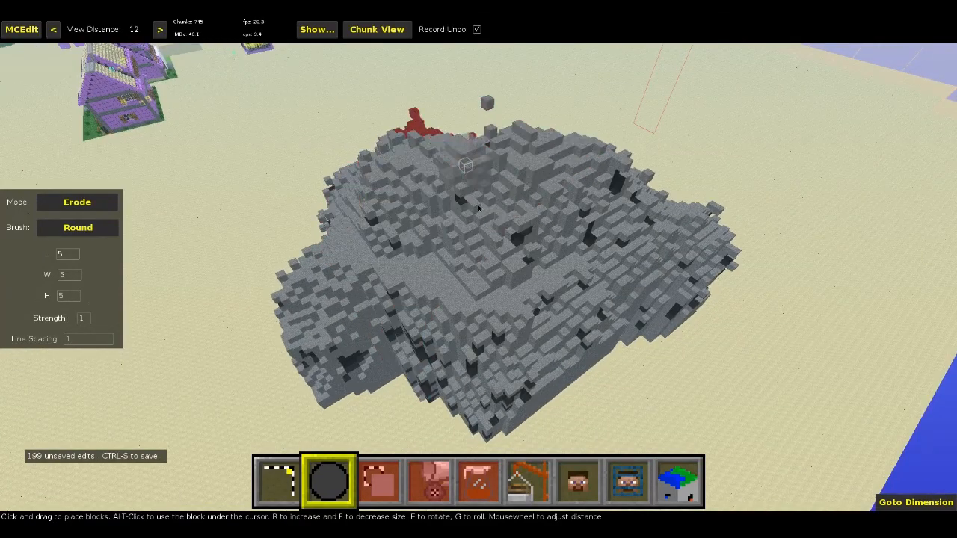
drag(555, 215, 557, 214)
Erode the remaining flat ledge patches on top of the lower tier
right_click(557, 214)
key(a)
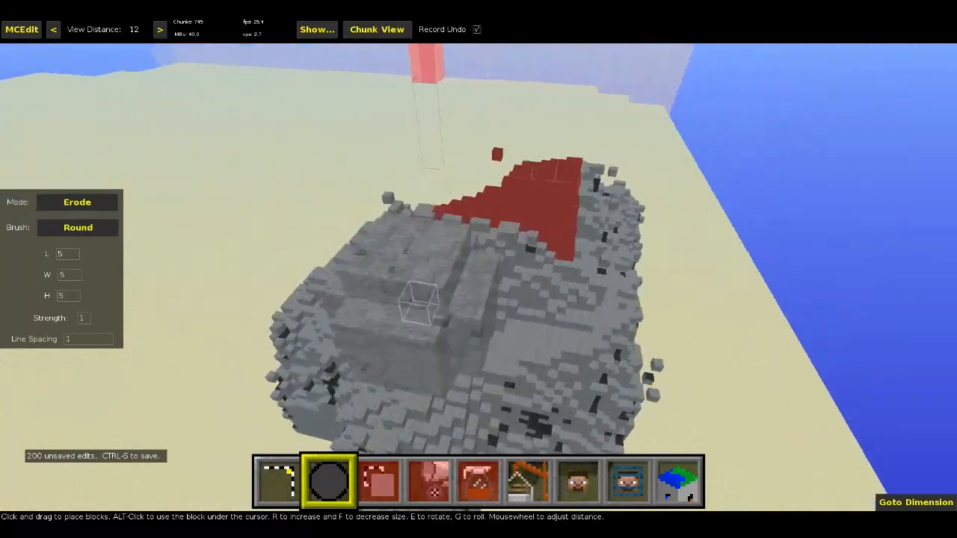
key(s)
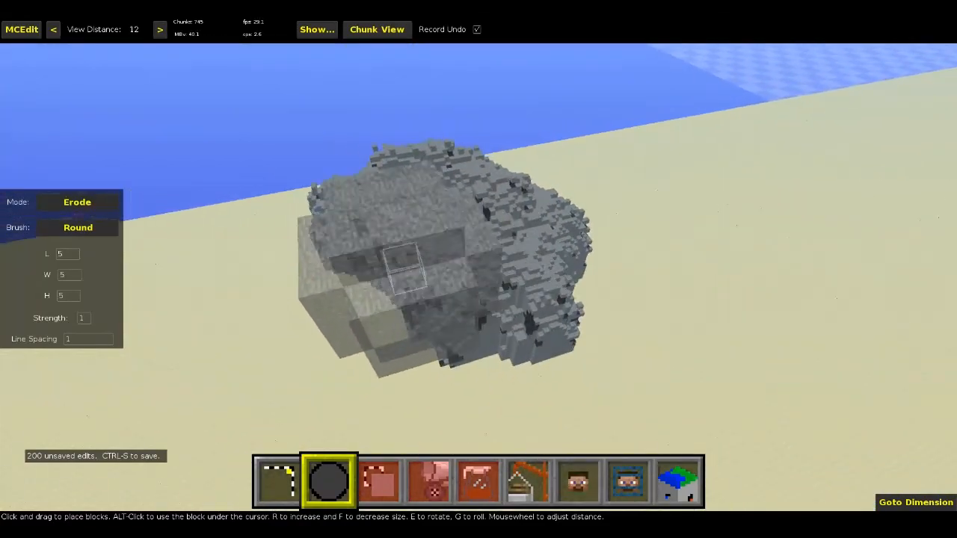
key(w)
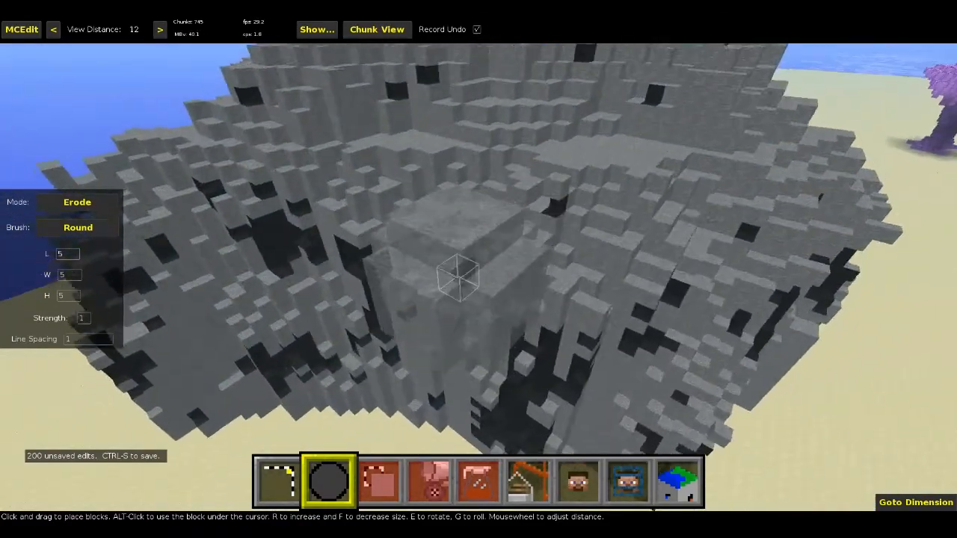
key(s)
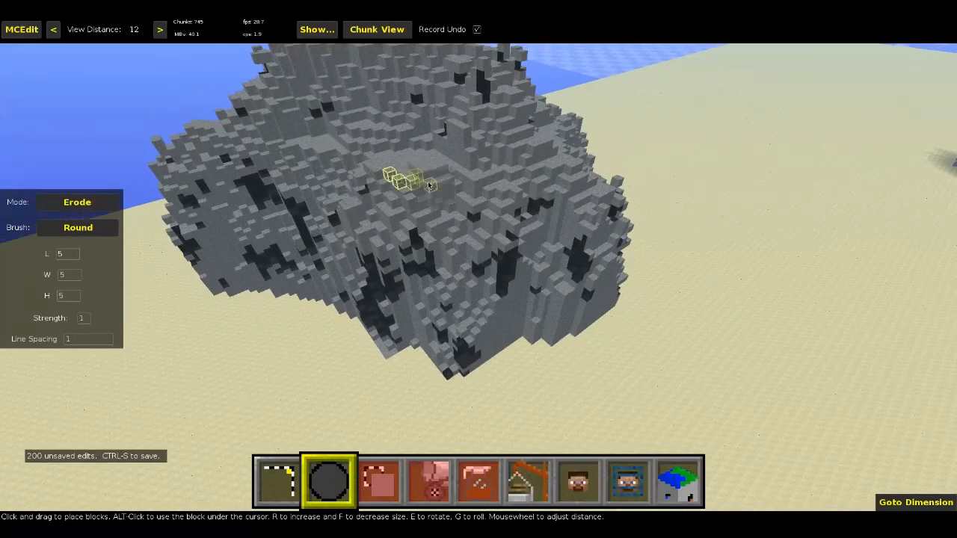
drag(428, 184, 433, 185)
key(a)
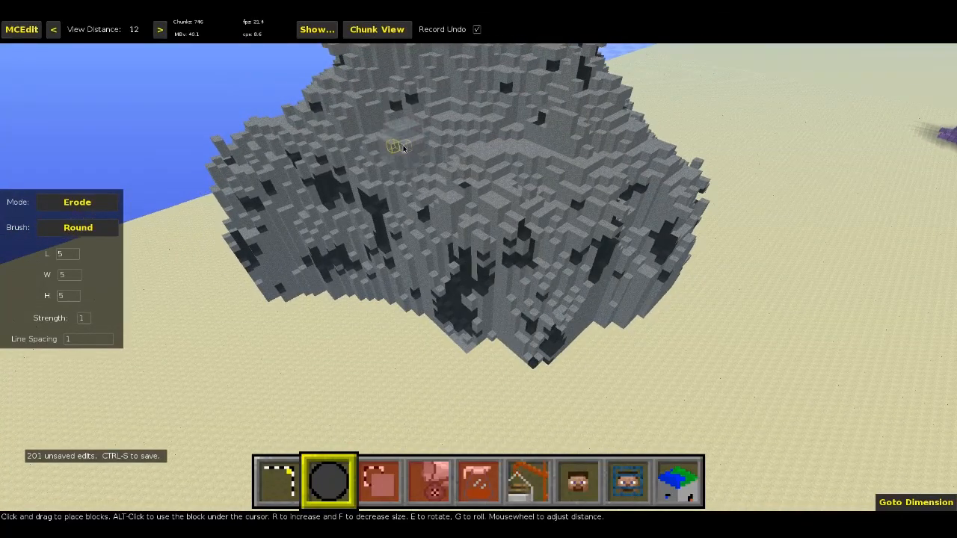
click(401, 146)
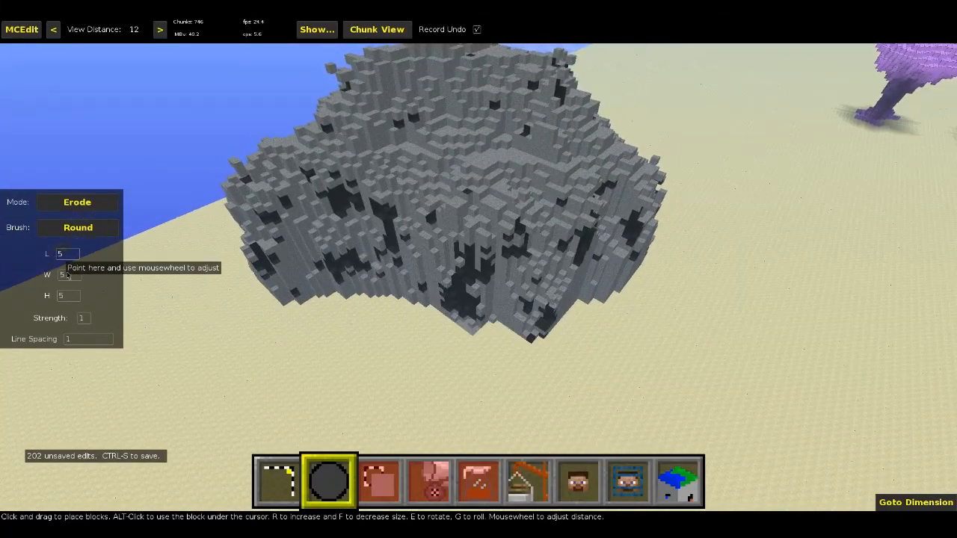
Set the Erode brush size to 4 × 4 × 4 and roughen the lower tier's side wall around its upper dark hollow
scroll(67, 275, down, 1)
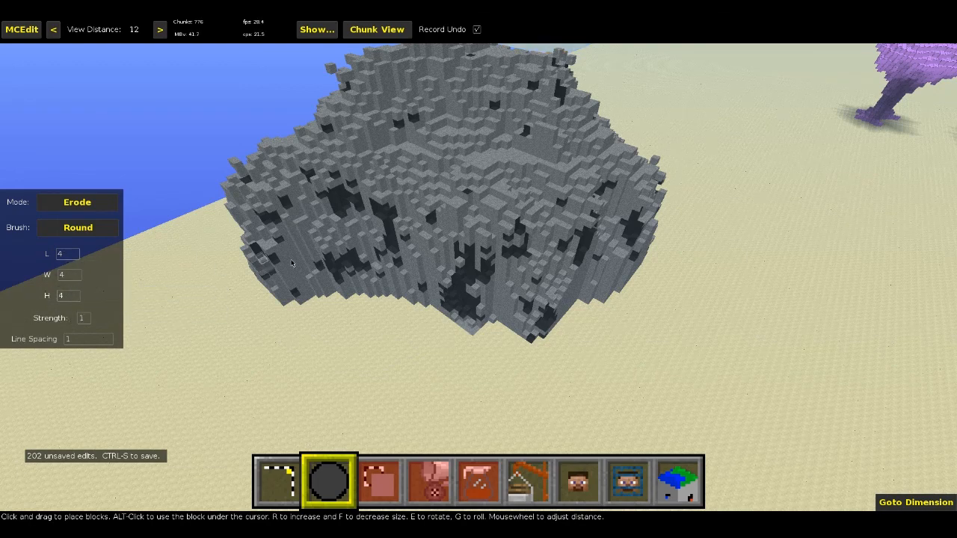
key(s)
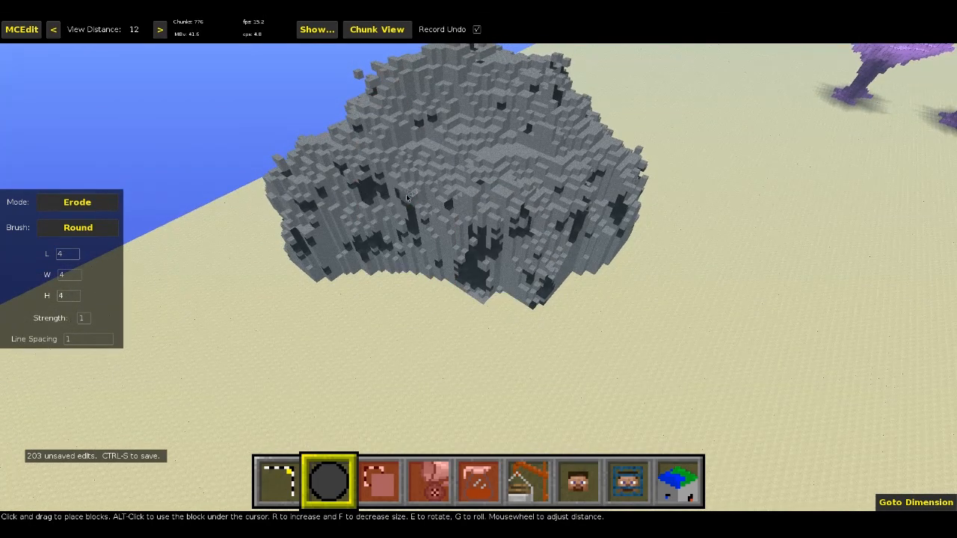
key(w)
click(445, 255)
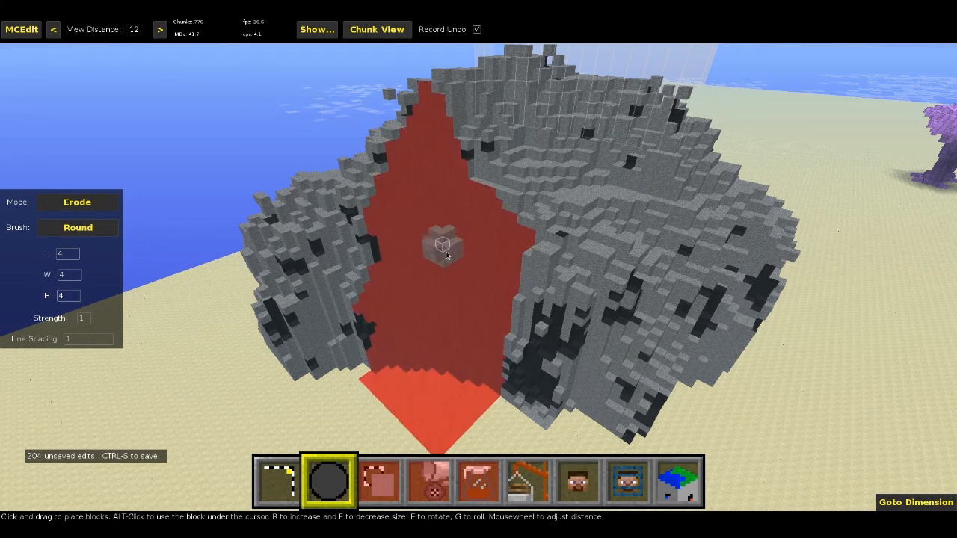
click(380, 247)
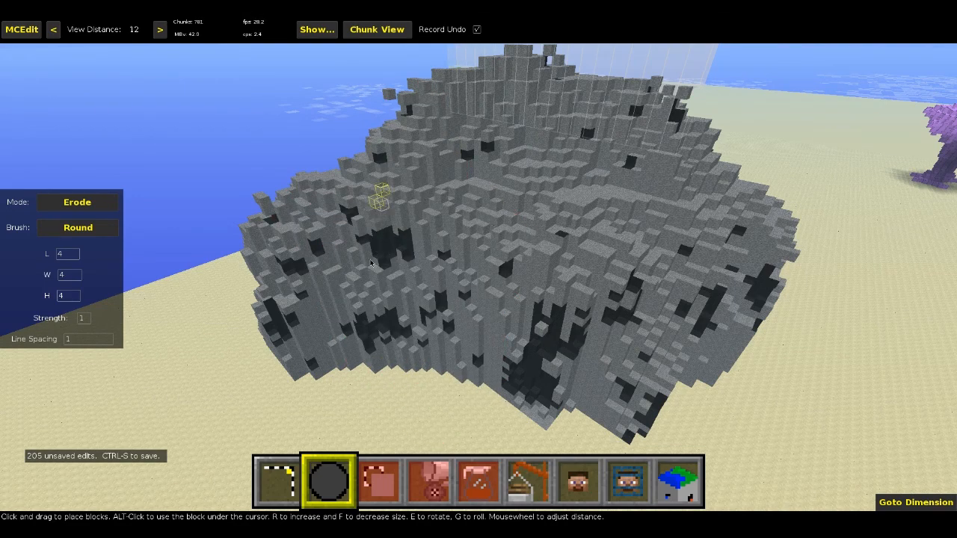
click(368, 268)
click(401, 247)
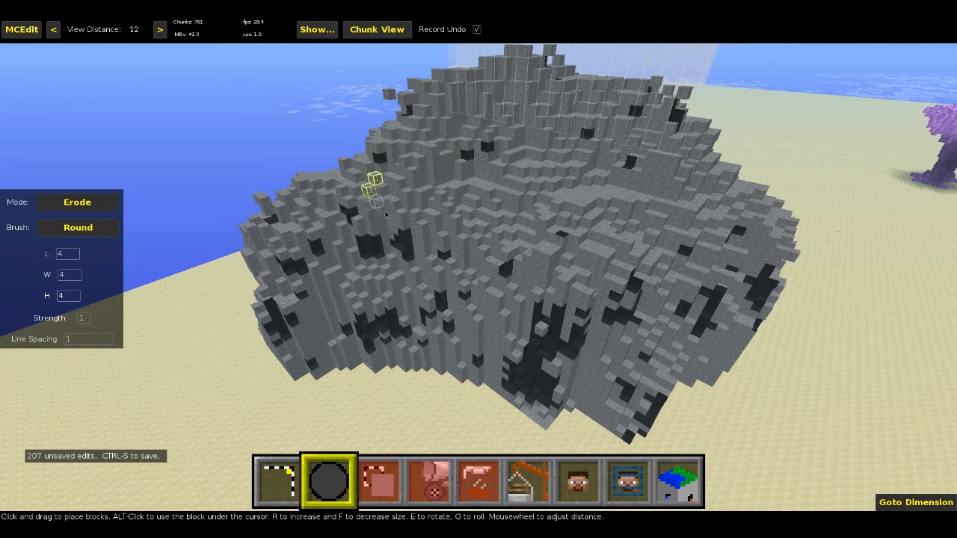
click(376, 213)
Erode the upper edge, flat top and front face of the narrow spur at the mountain's end
key(w)
key(a)
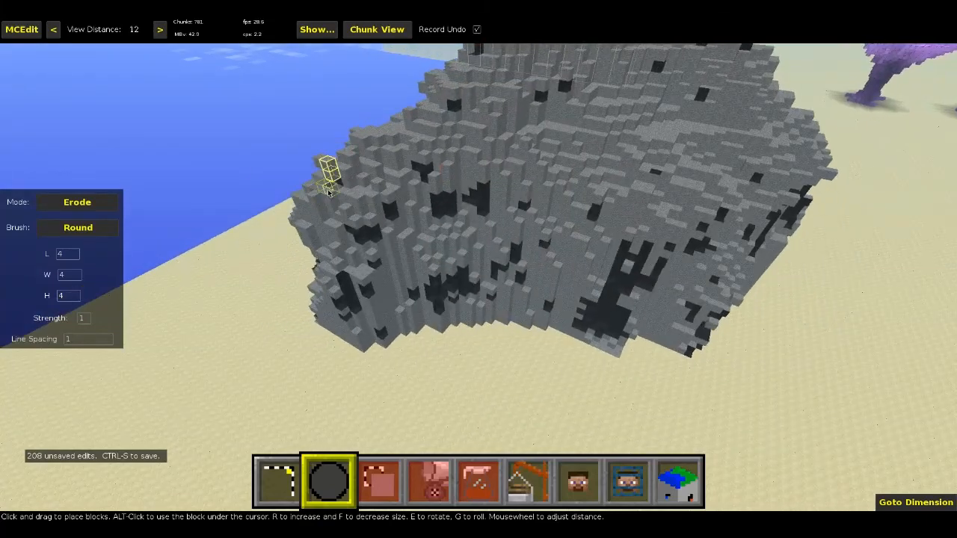
click(329, 193)
right_click(329, 193)
key(a)
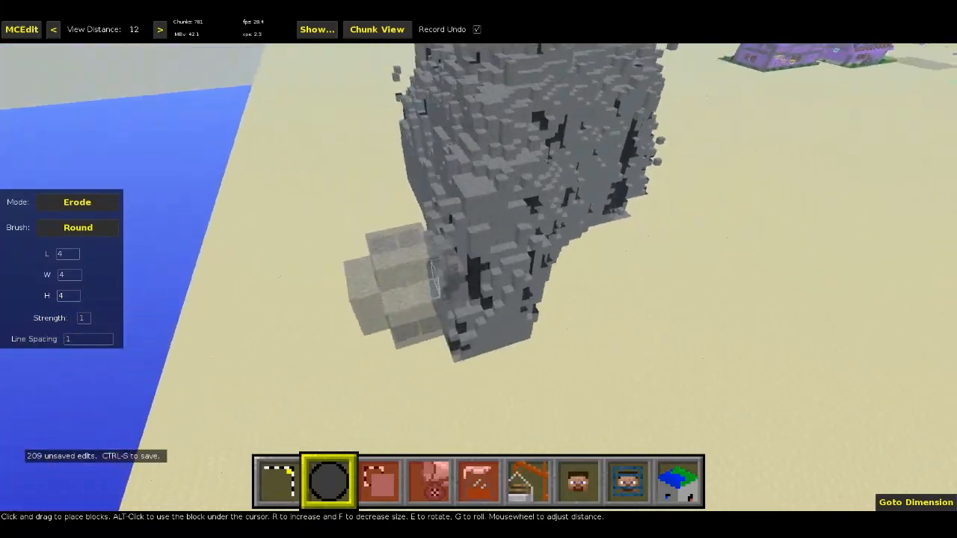
key(a)
right_click(350, 179)
click(483, 223)
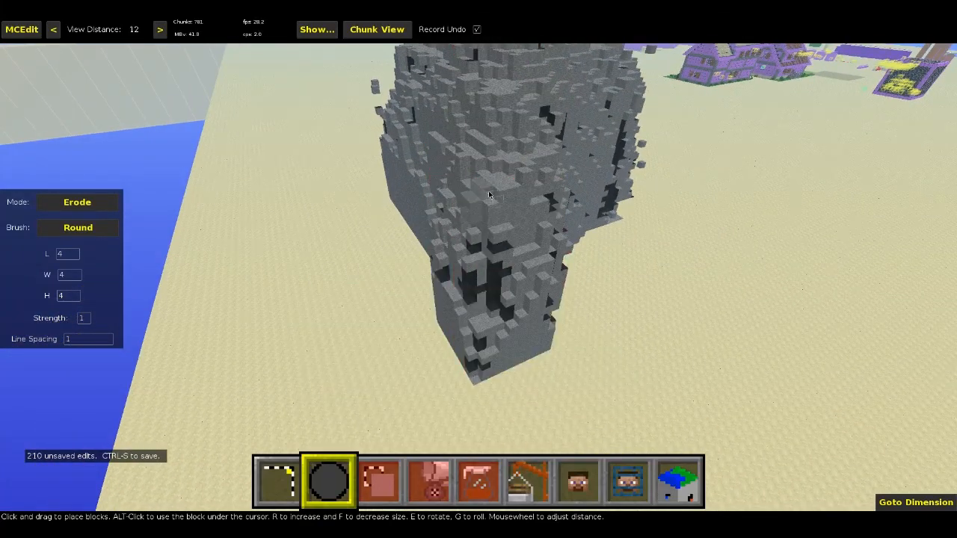
click(500, 184)
drag(499, 182, 486, 275)
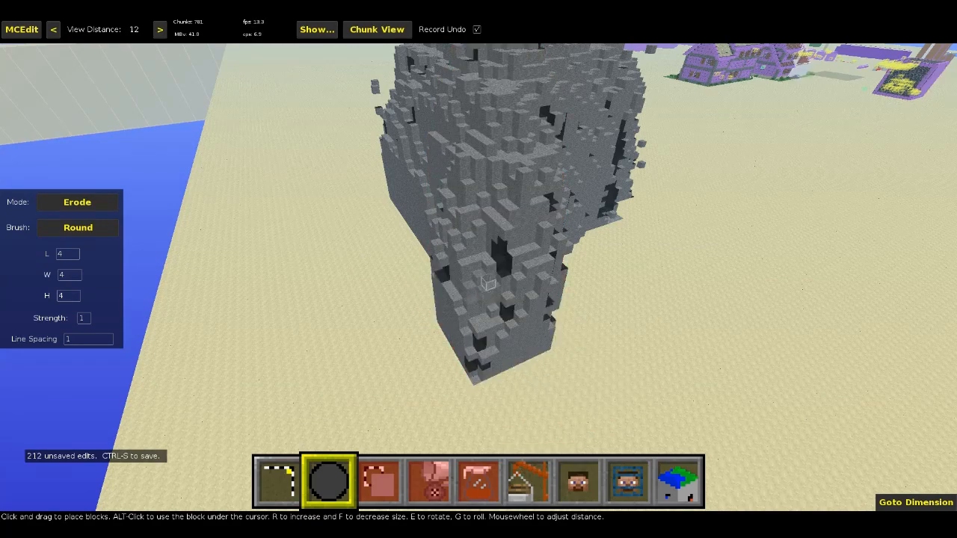
Erode the foot of the narrow spur down to its corner on the sand
right_click(486, 275)
key(a)
right_click(486, 274)
click(531, 291)
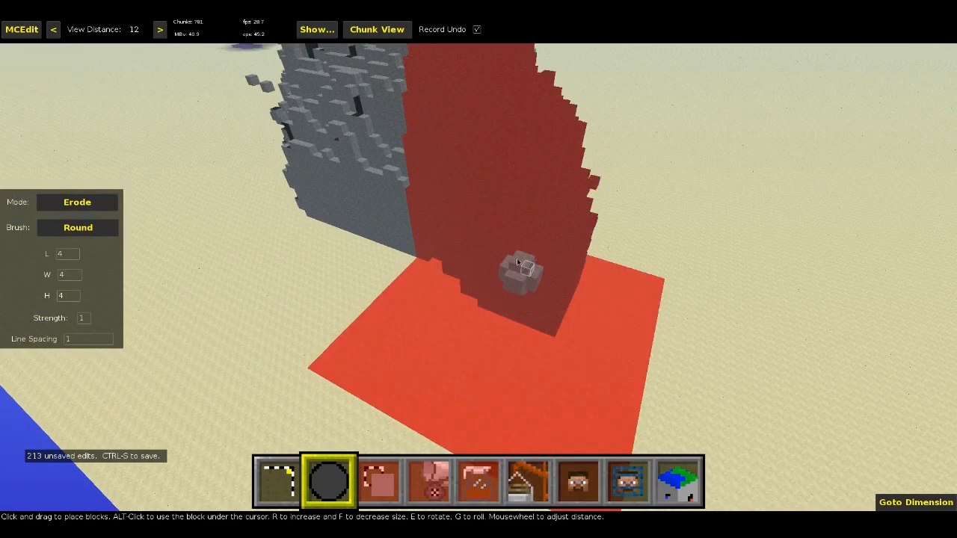
right_click(514, 278)
key(d)
key(s)
right_click(514, 277)
click(506, 303)
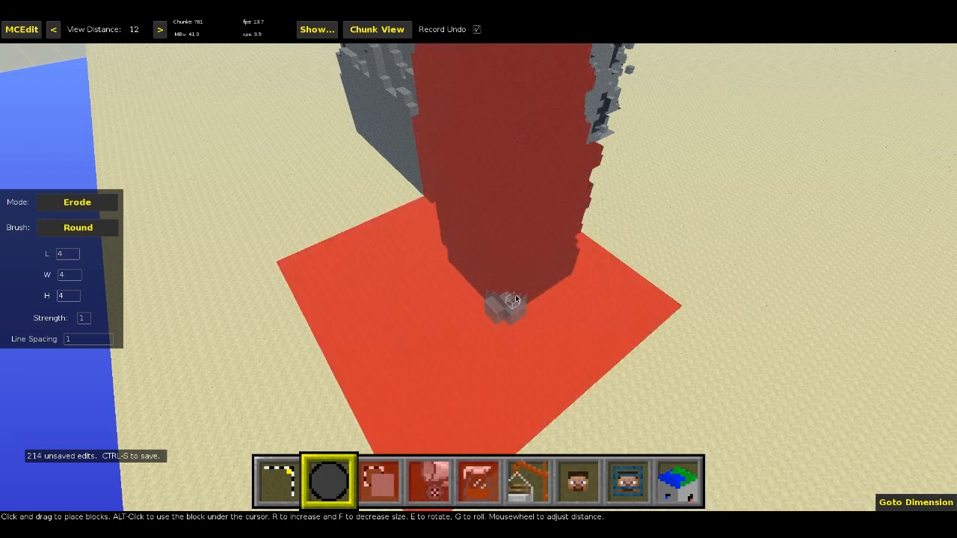
Erode the protruding blocks and small flat ledge on the narrow spur's upper outer corner
right_click(505, 303)
key(d)
right_click(500, 294)
right_click(500, 294)
key(shift)
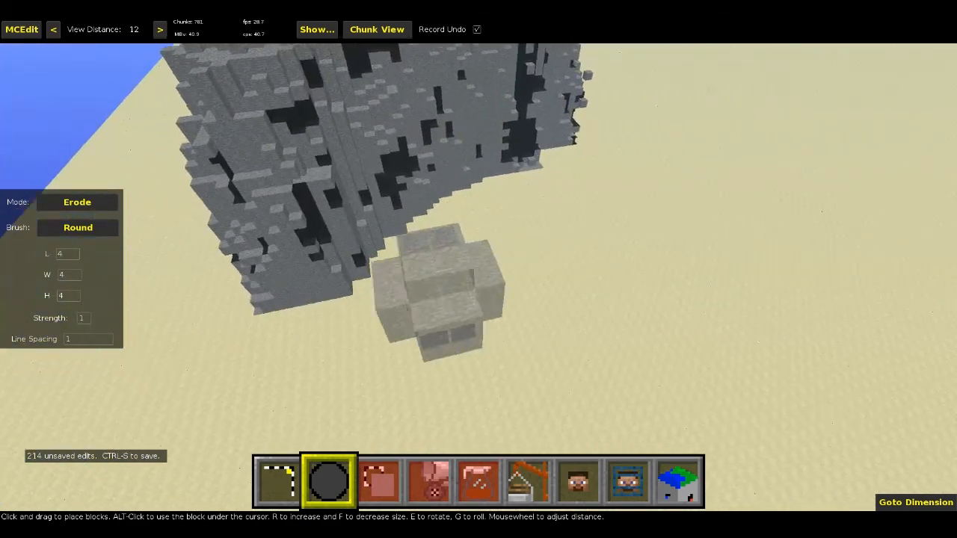
right_click(483, 287)
right_click(449, 231)
key(a)
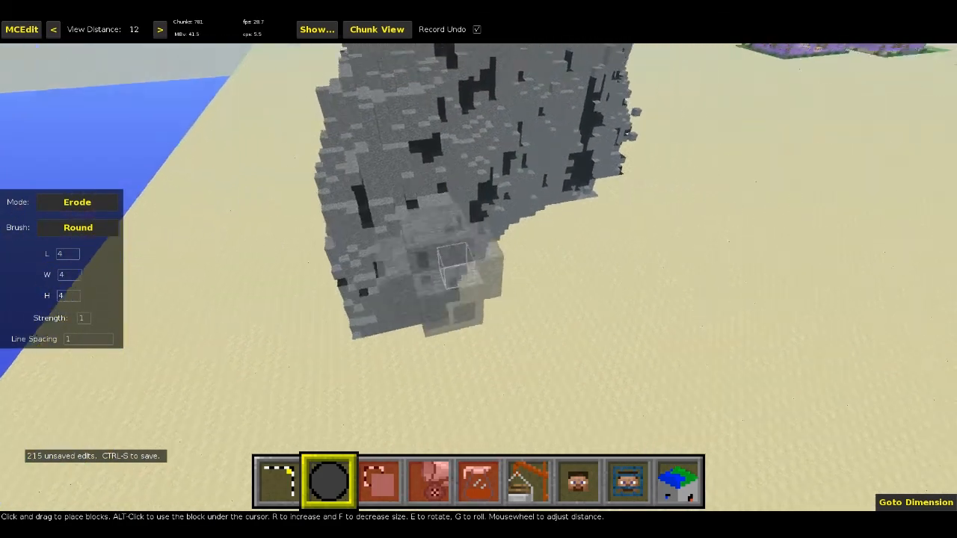
right_click(449, 231)
right_click(447, 178)
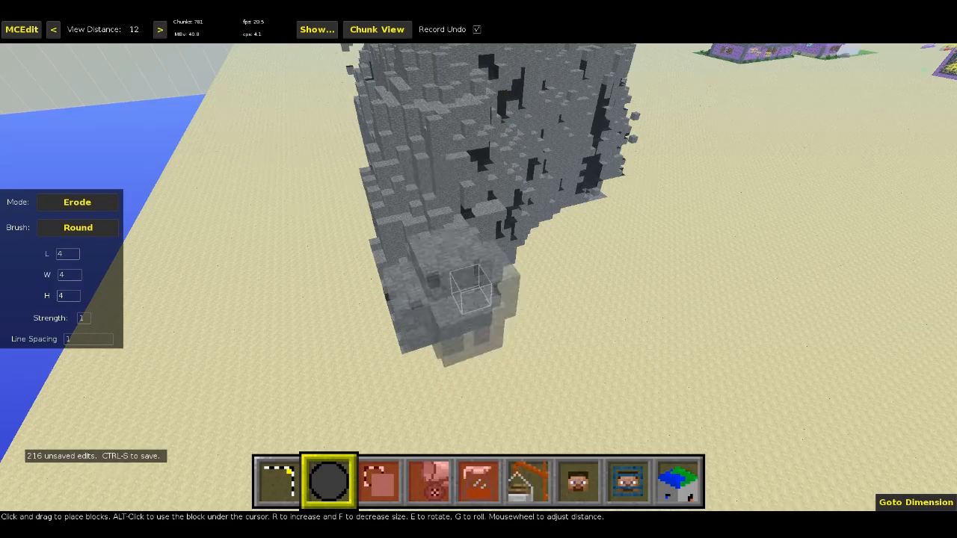
key(d)
right_click(446, 177)
click(488, 183)
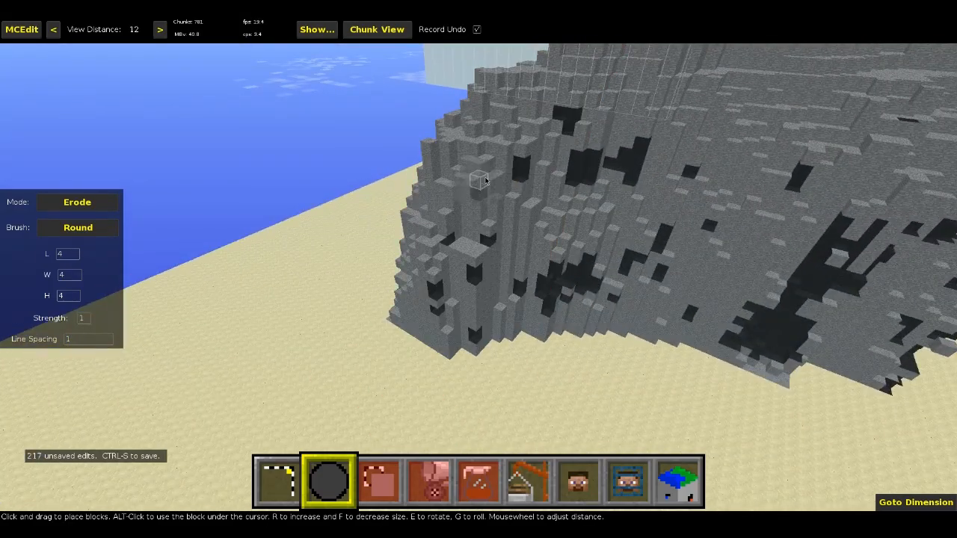
click(491, 169)
click(526, 172)
Erode the protruding columns at the middle height of the side wall's central corner
right_click(525, 171)
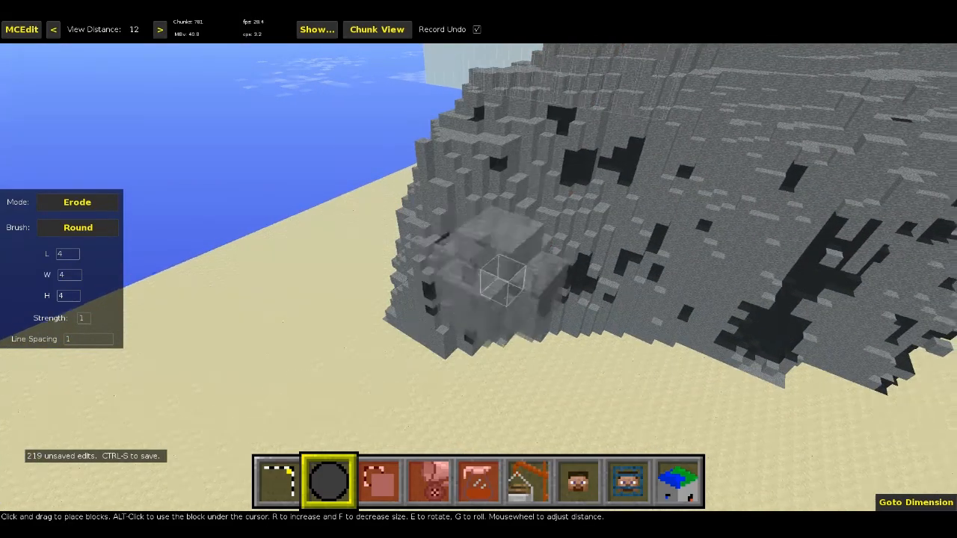
key(d)
right_click(490, 188)
click(495, 187)
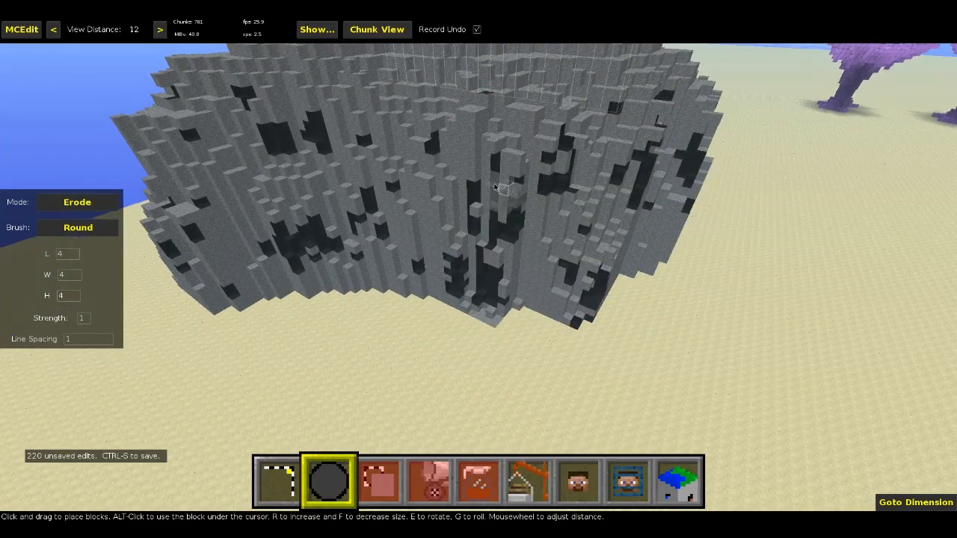
click(514, 206)
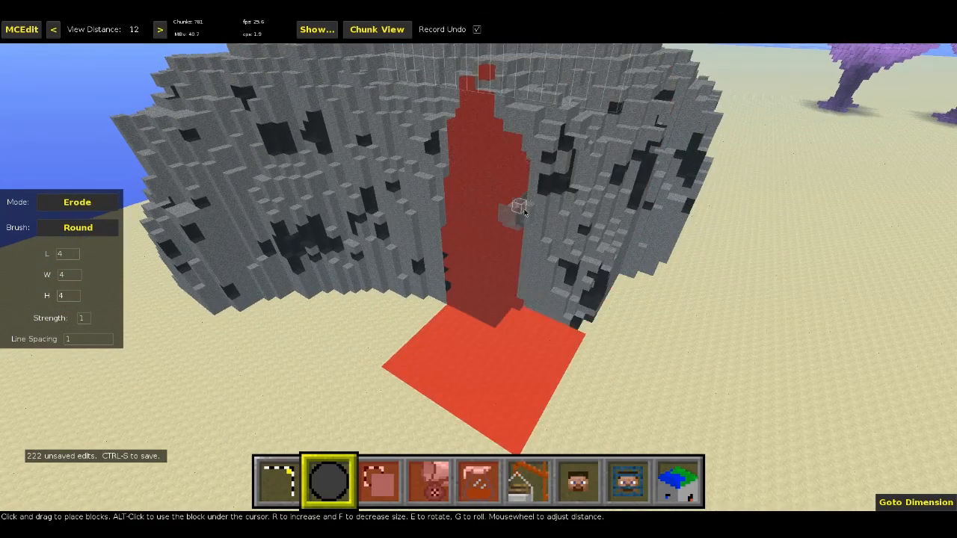
click(506, 210)
click(498, 213)
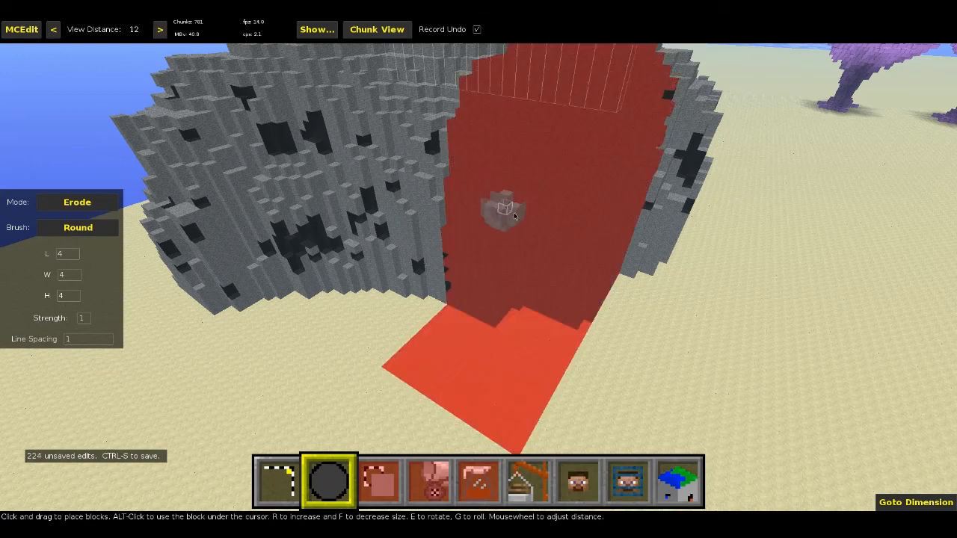
click(510, 206)
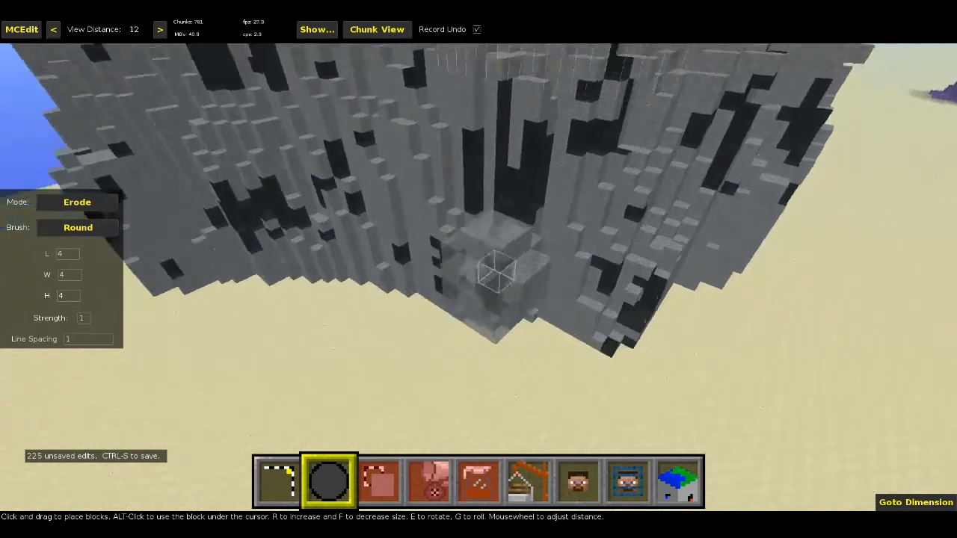
Erode the lower part of the side wall's central corner around the hollows above its pointed base
click(520, 173)
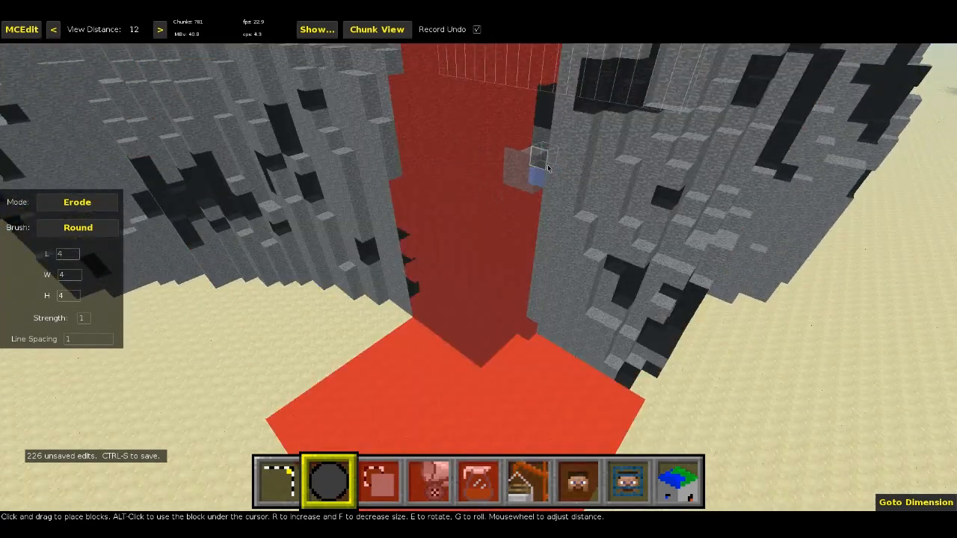
mouse_move(551, 166)
mouse_down()
mouse_move(385, 154)
mouse_move(483, 169)
mouse_move(473, 175)
mouse_move(493, 162)
mouse_move(511, 168)
mouse_up()
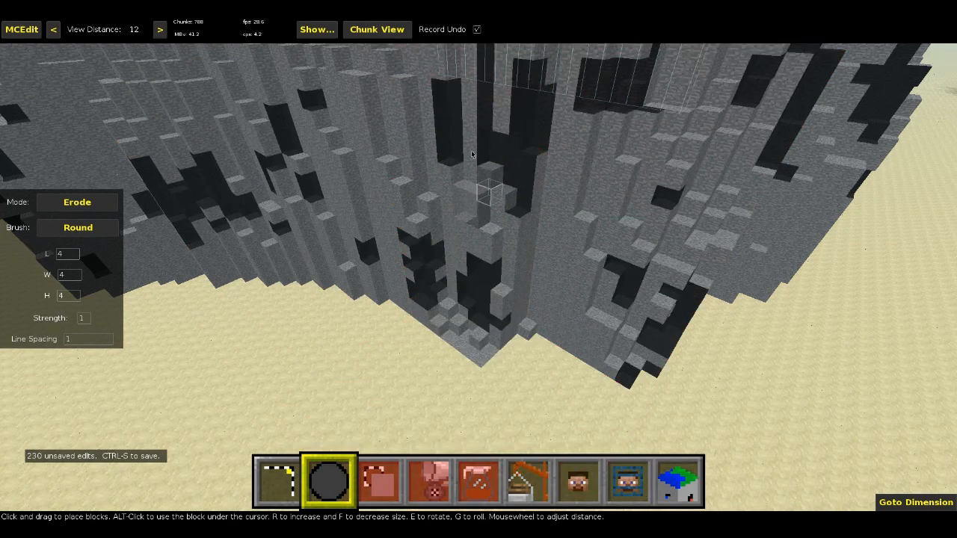
key(s)
mouse_move(450, 187)
mouse_down()
mouse_move(509, 246)
mouse_move(572, 262)
mouse_move(430, 258)
mouse_move(479, 258)
mouse_up()
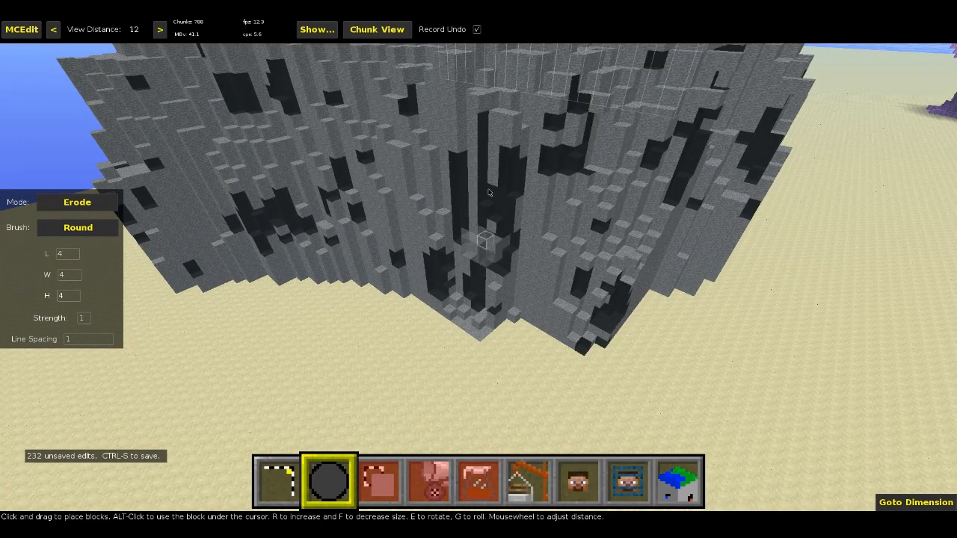
mouse_move(488, 193)
mouse_down()
mouse_move(475, 228)
mouse_move(512, 212)
mouse_move(522, 220)
mouse_up()
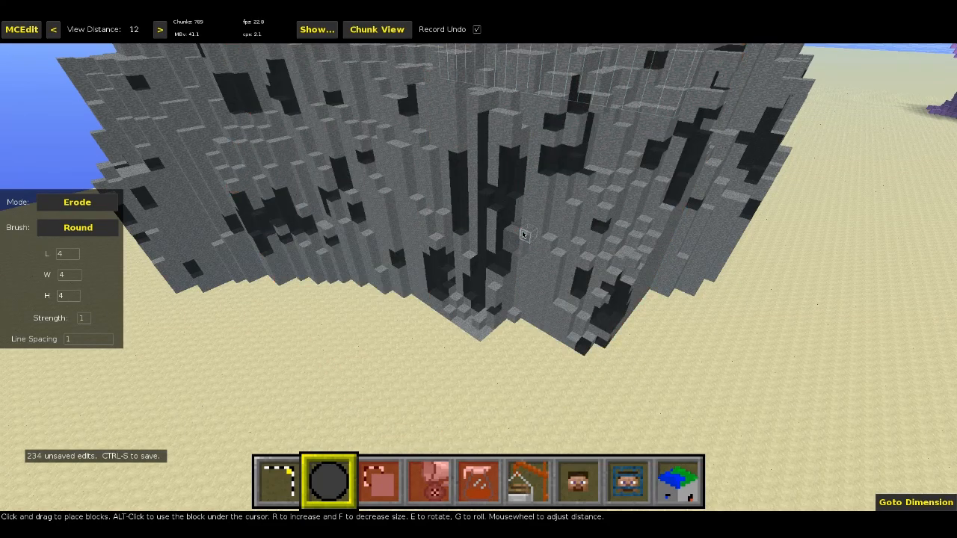
Erode the side wall's central corner across its middle height and around the hollows above its foot
mouse_move(448, 182)
mouse_down()
mouse_move(423, 165)
mouse_move(463, 213)
mouse_move(434, 187)
mouse_move(557, 210)
mouse_move(517, 200)
mouse_up()
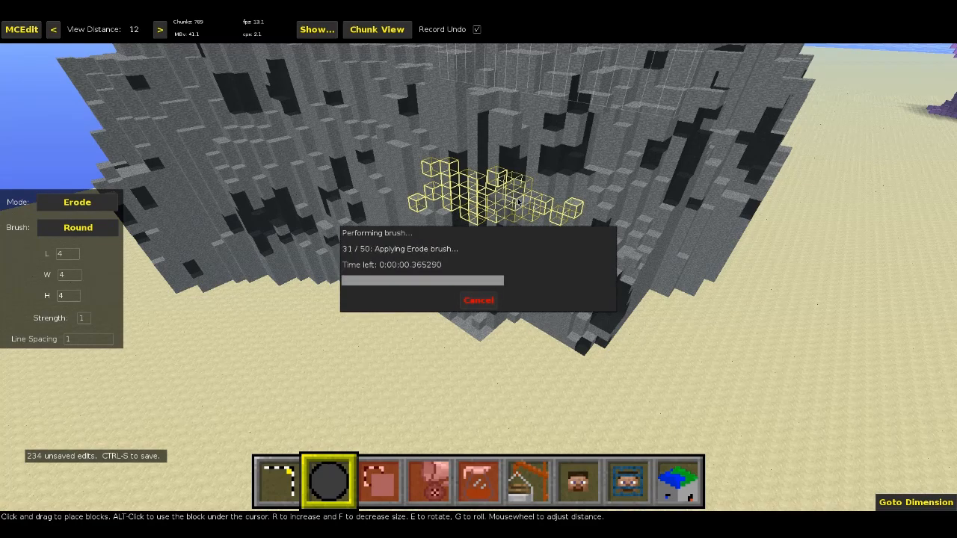
drag(460, 279, 468, 261)
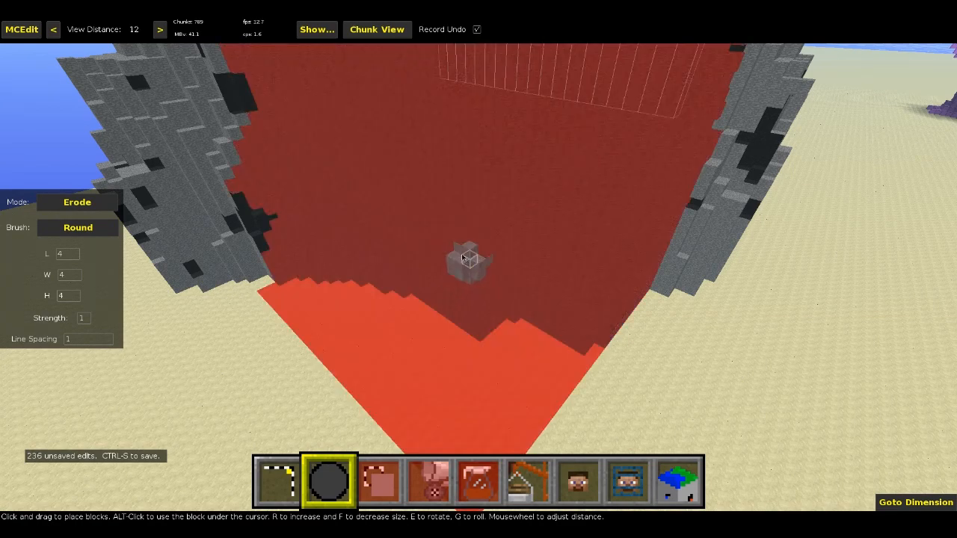
Erode the wall beside the central corner around its low cluster of hollows and the larger hollow higher up
right_click(427, 231)
key(w)
key(s)
key(space)
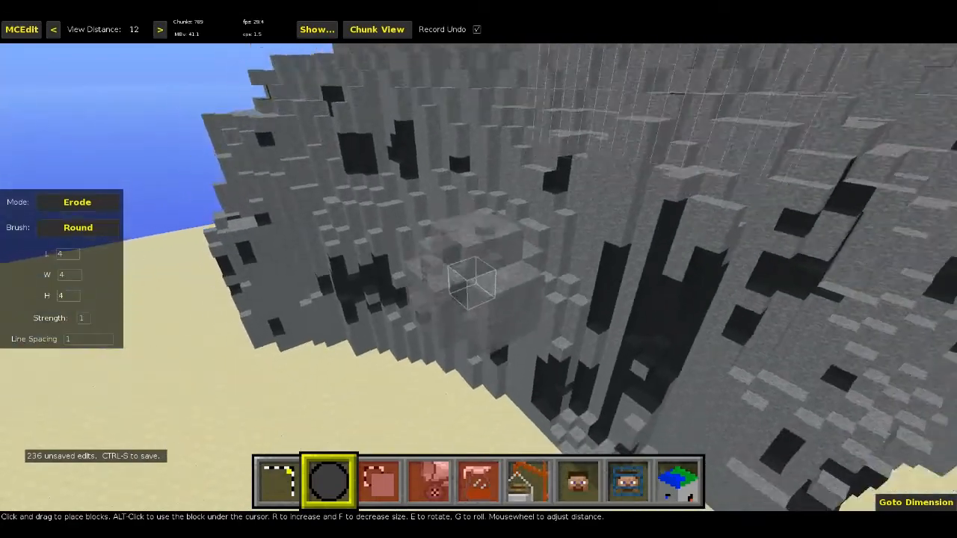
right_click(393, 243)
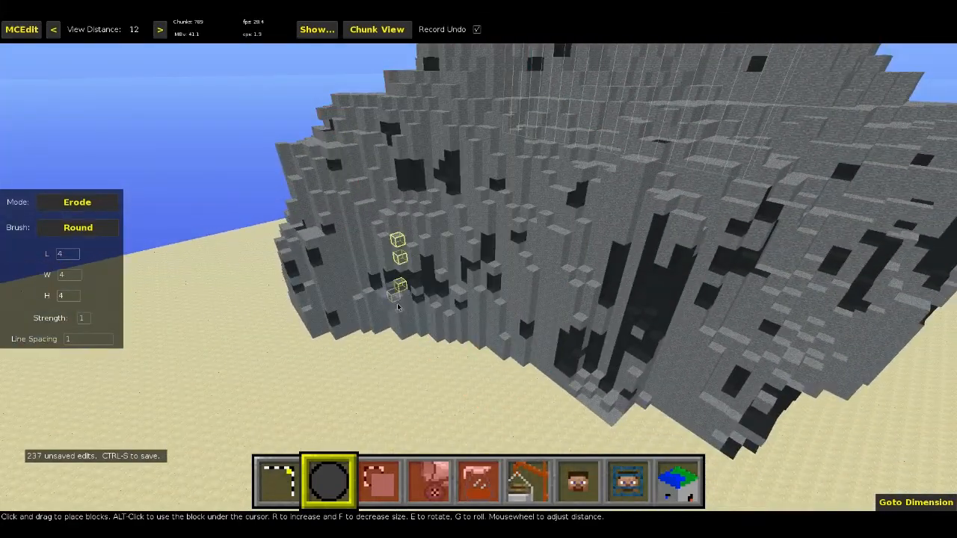
drag(398, 306, 397, 286)
click(425, 309)
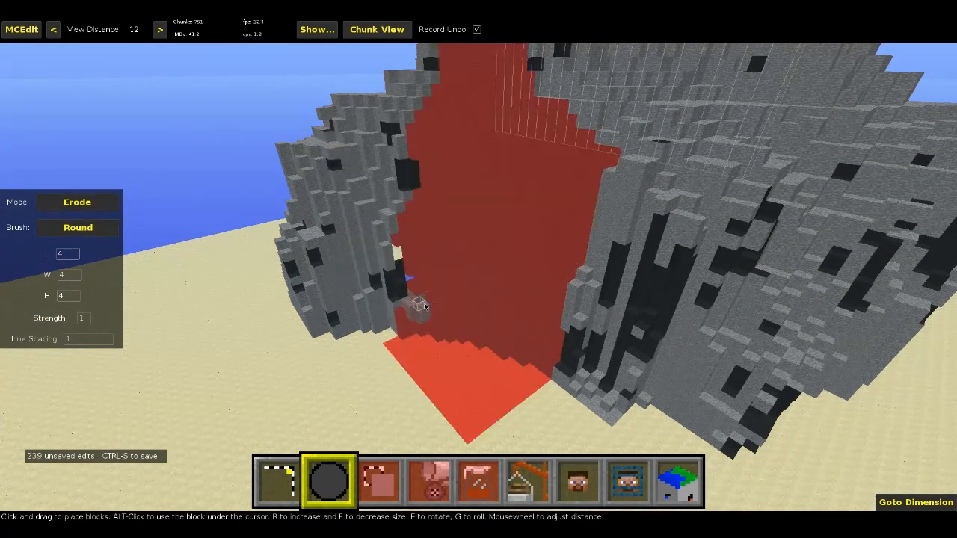
click(424, 305)
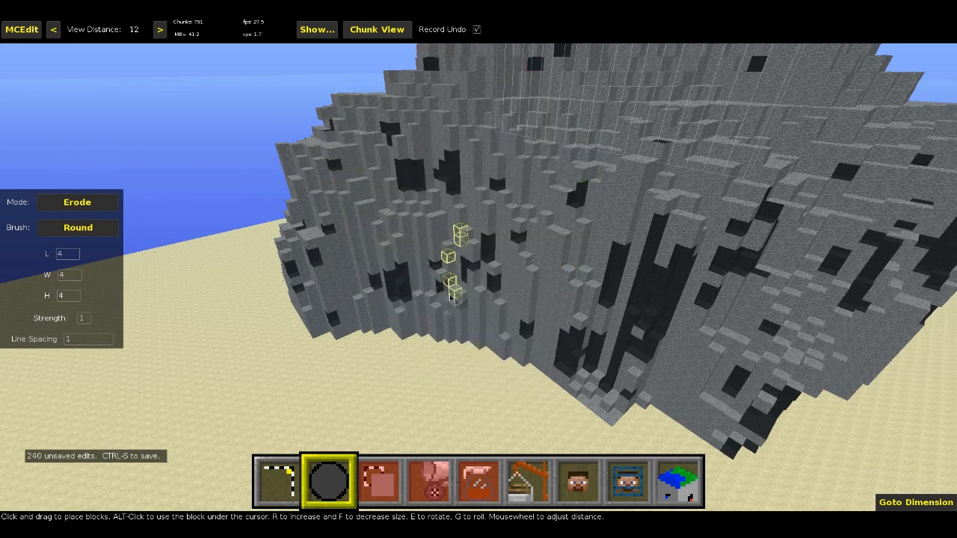
click(452, 294)
click(435, 145)
Erode the rim above the central corner's tall hollows and the ledge behind it
right_click(437, 149)
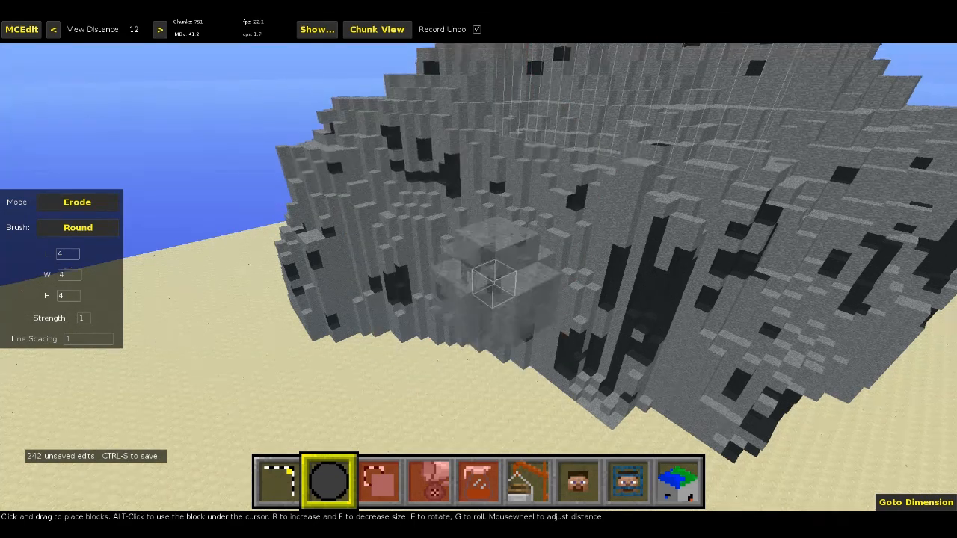
key(s)
right_click(441, 156)
click(539, 263)
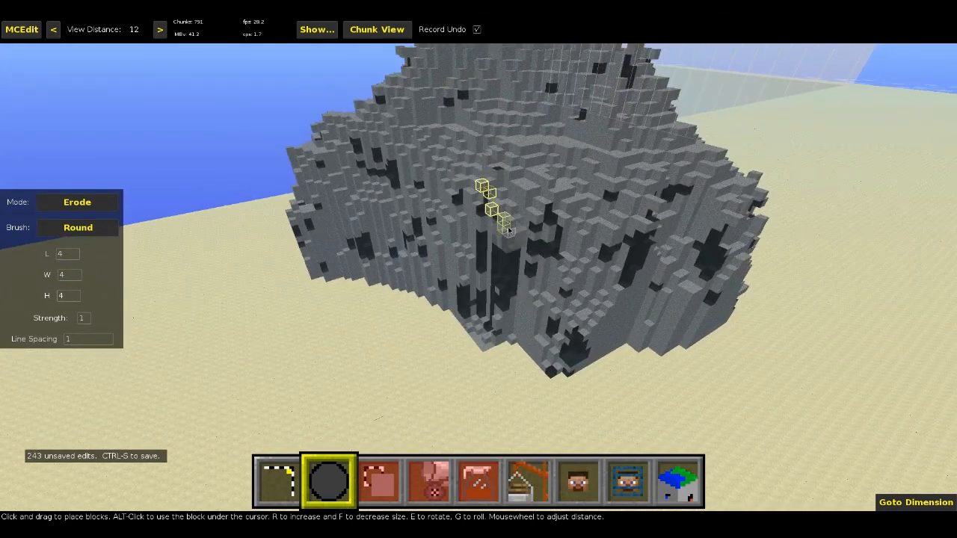
click(508, 222)
click(578, 154)
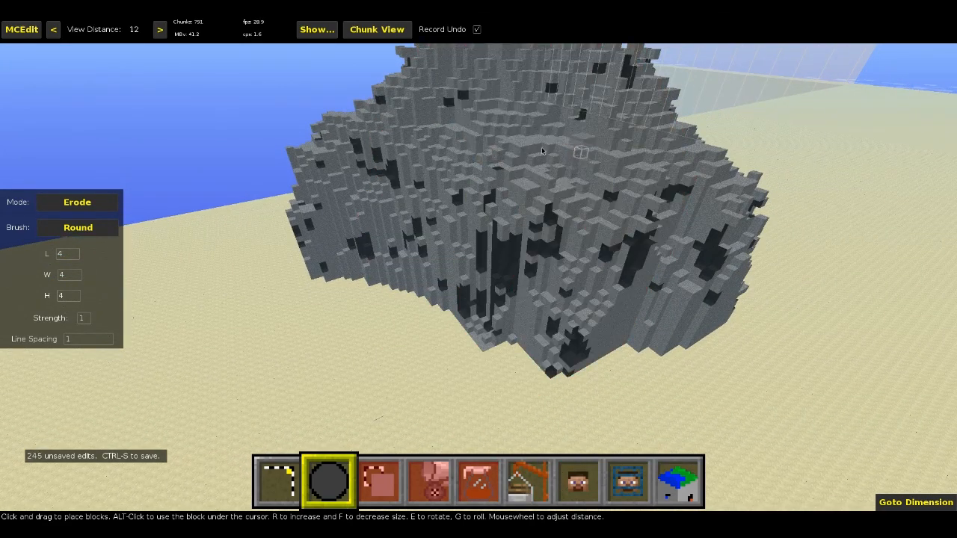
click(561, 146)
Erode the stepped blocks on the broad ledge below the summit, from its inner edge across to the far side
key(w)
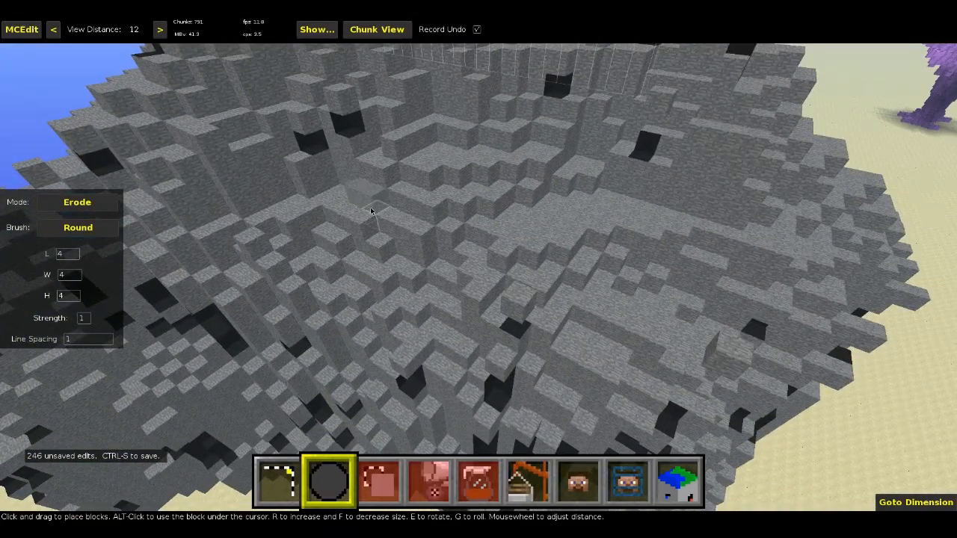
click(374, 209)
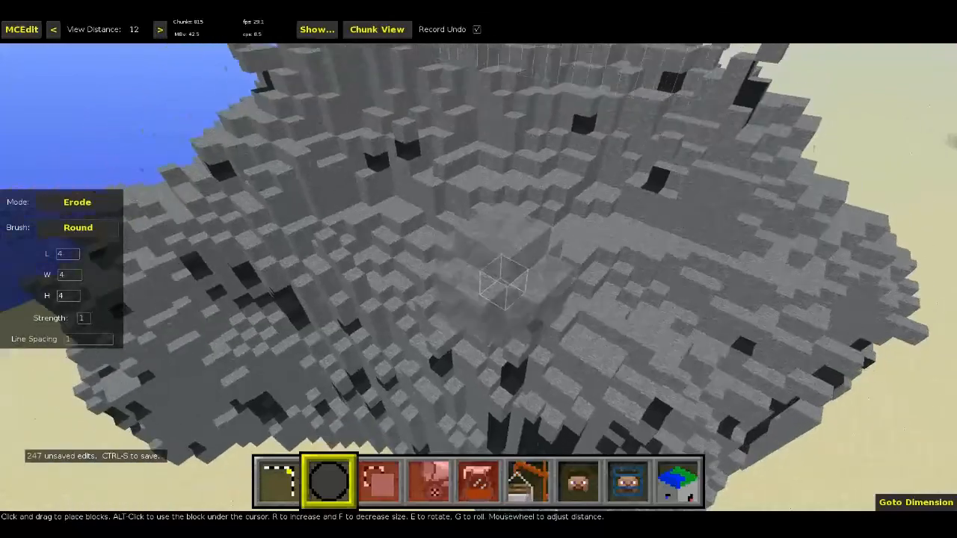
key(s)
right_click(412, 200)
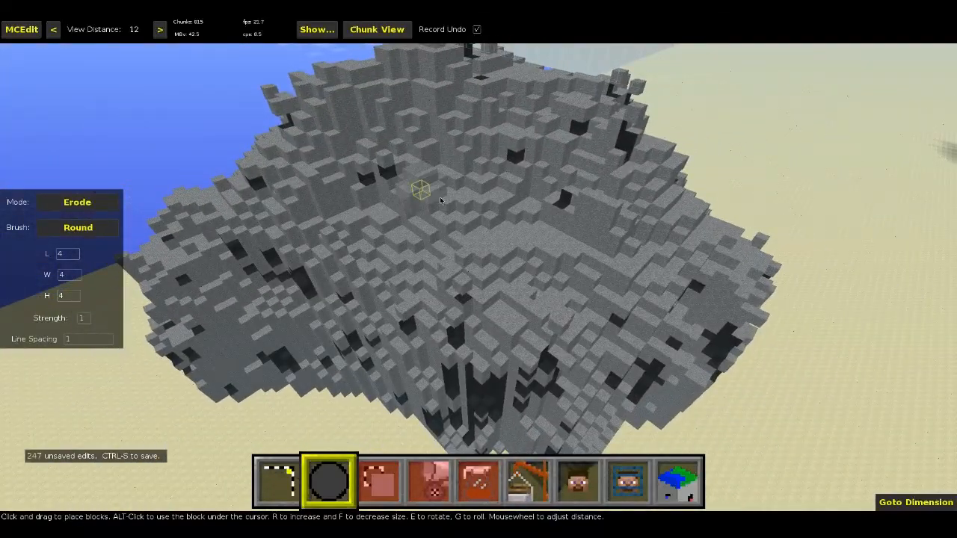
click(445, 199)
click(561, 255)
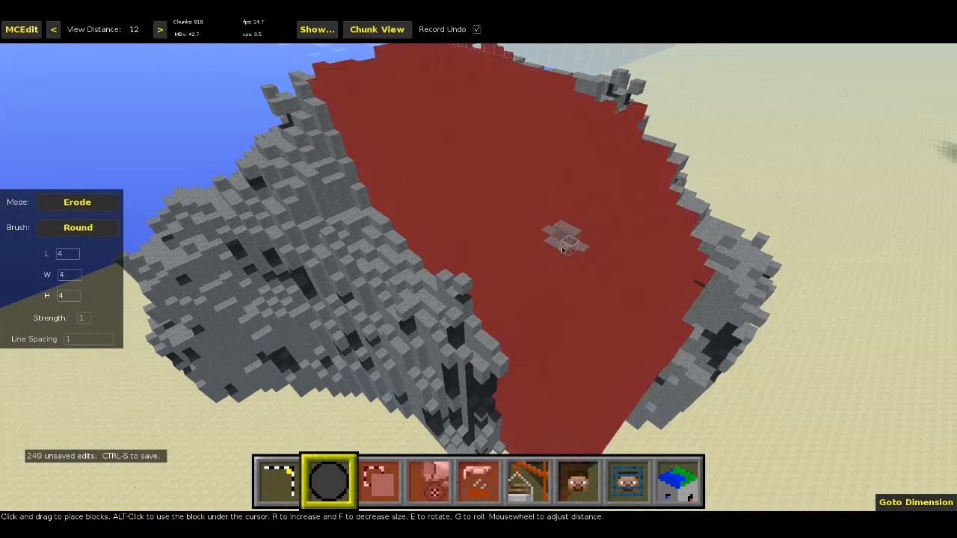
Erode the upper edge of the outer spur above its protruding columns
key(d)
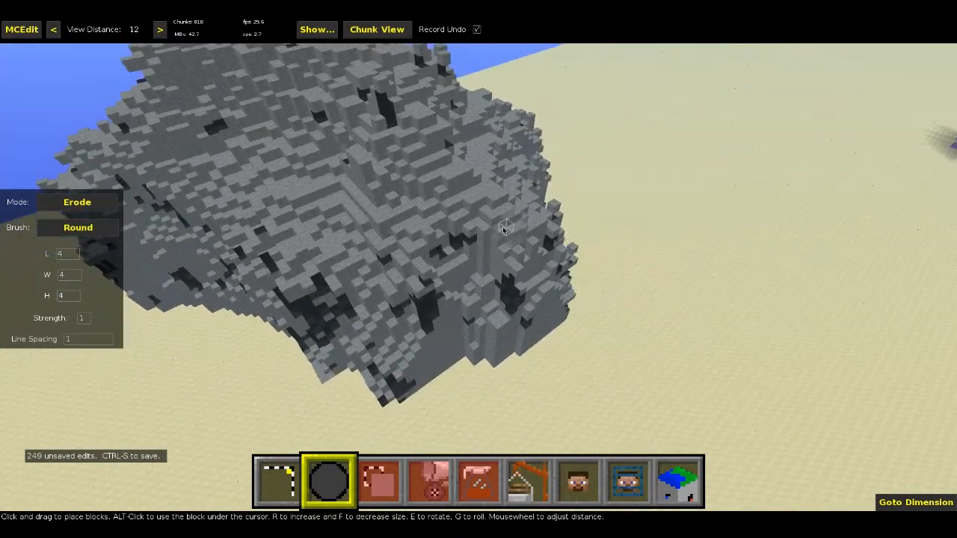
drag(508, 244, 504, 249)
click(494, 213)
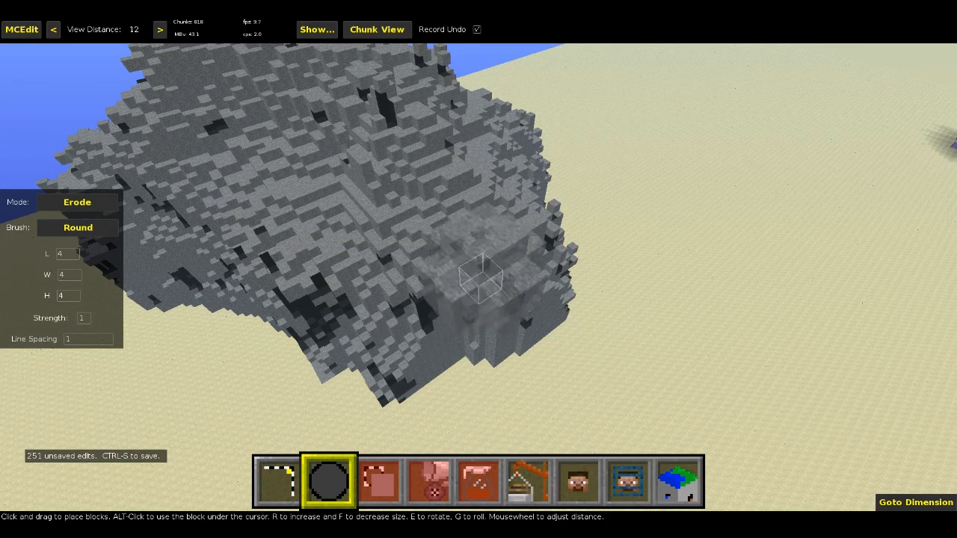
Erode the wall between the outer spur and the central corner, including the large hollows at the corner
right_drag(478, 254, 418, 288)
click(469, 296)
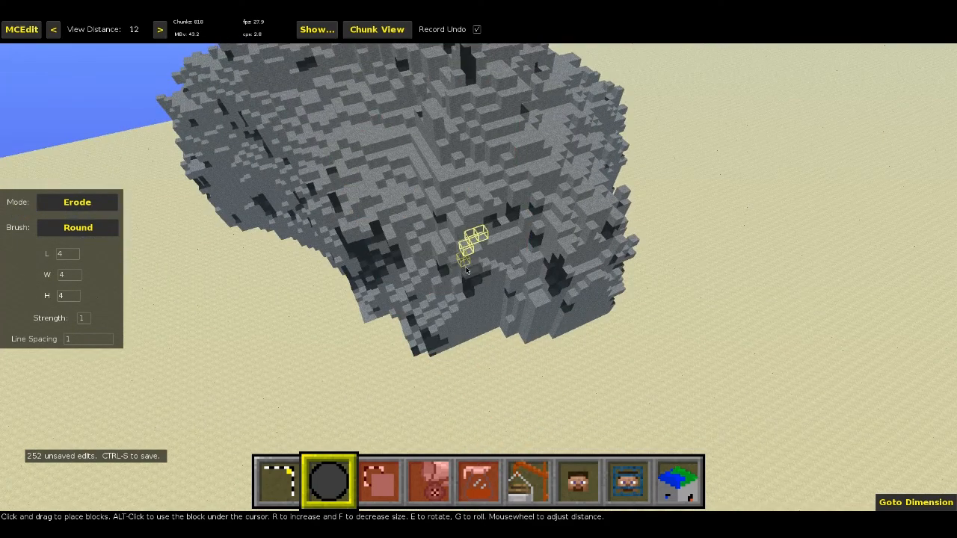
drag(466, 271, 462, 273)
drag(362, 260, 374, 257)
Erode the central corner's pointed base and the rim directly above its tall hollows
mouse_move(374, 256)
right_down()
mouse_move(284, 281)
mouse_move(352, 243)
mouse_move(425, 252)
right_up()
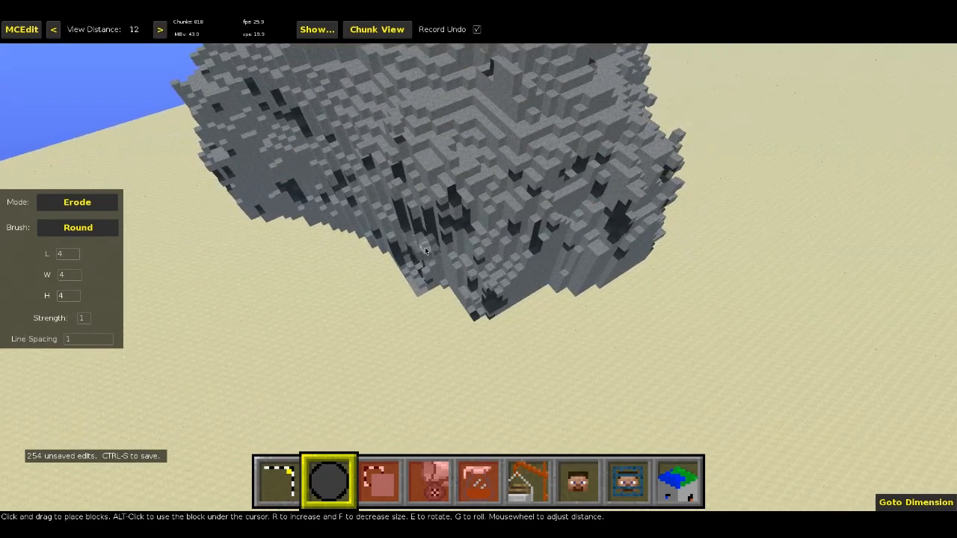
click(484, 297)
click(436, 198)
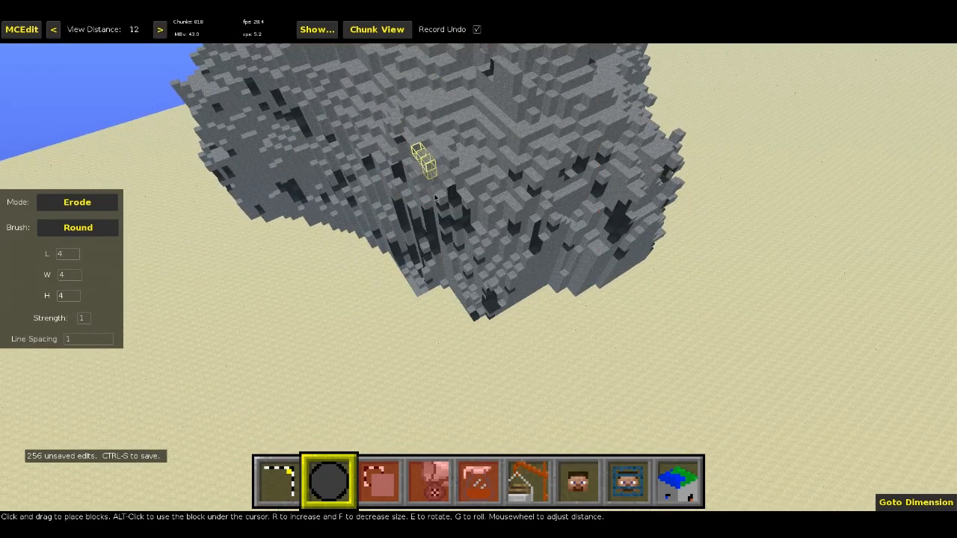
click(435, 198)
Erode the inner edge of the broad ledge and the slope around the dark hollow on the tier above
key(s)
mouse_move(435, 198)
right_down()
mouse_move(474, 257)
mouse_move(534, 277)
mouse_move(405, 184)
right_up()
key(w)
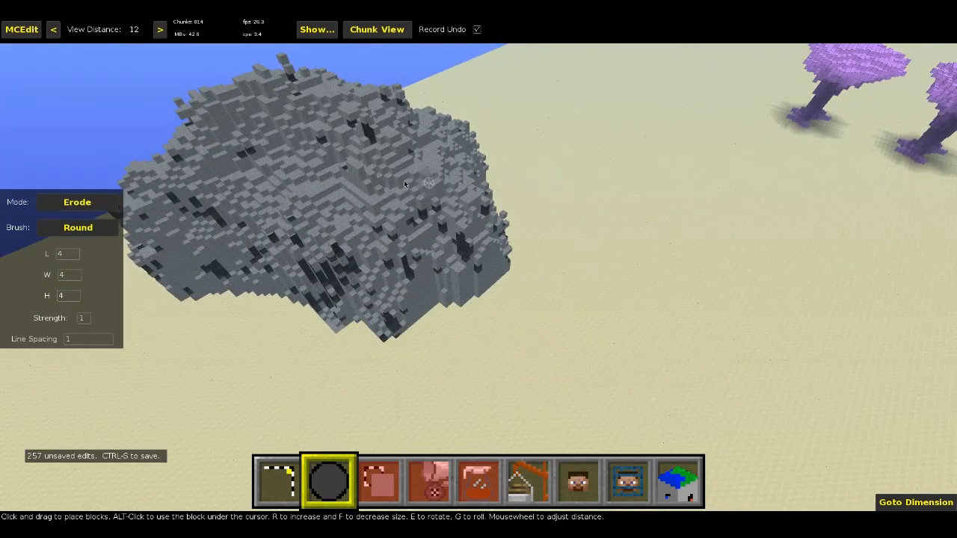
click(357, 157)
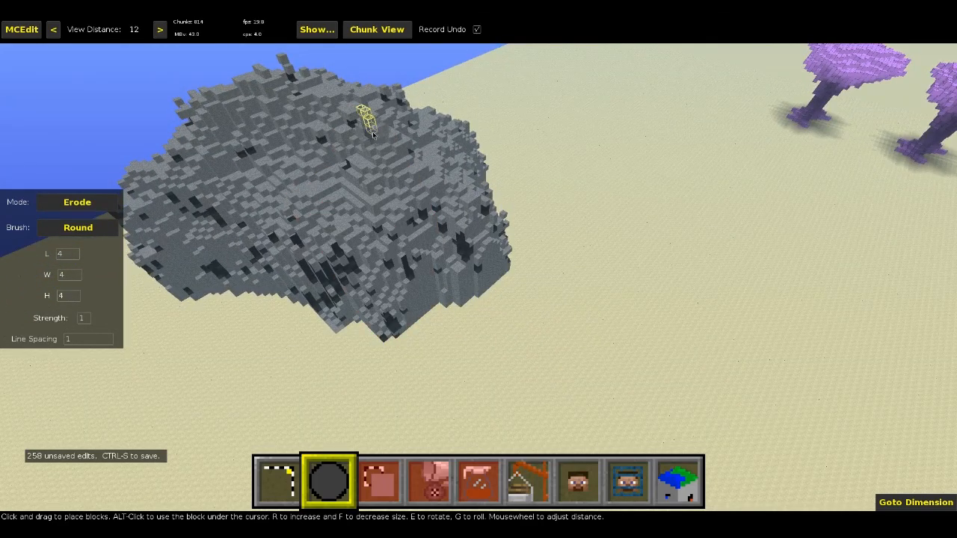
drag(373, 135, 385, 144)
Erode the outer spur's face around its large hollow and the edge above it
key(w)
mouse_move(384, 144)
right_down()
mouse_move(479, 269)
mouse_move(504, 198)
right_up()
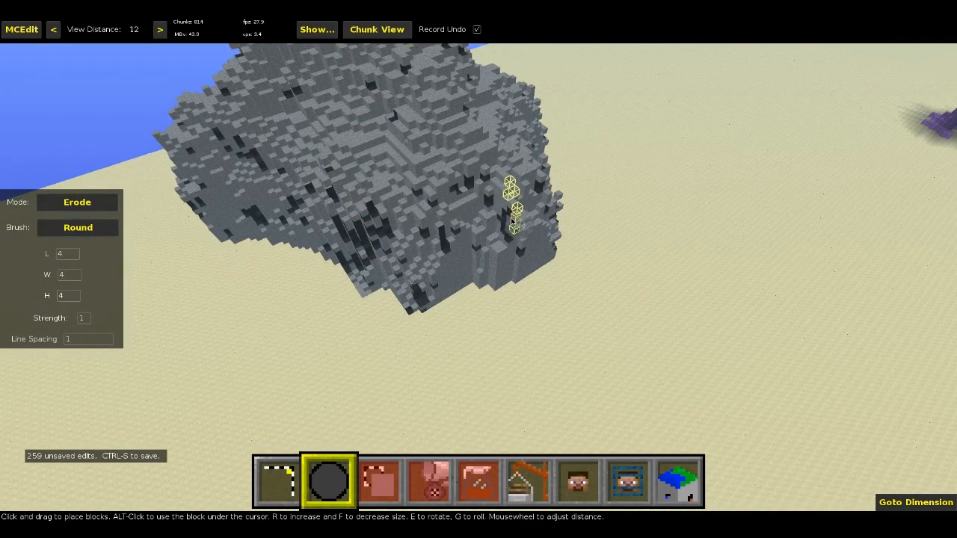
click(511, 219)
drag(505, 235, 504, 230)
mouse_move(489, 160)
mouse_down()
mouse_move(474, 197)
mouse_move(481, 225)
mouse_up()
Erode the flat wall between the central corner and the outer spur, along with the spur's protruding columns
mouse_move(480, 225)
right_down()
mouse_move(478, 277)
mouse_move(485, 228)
right_up()
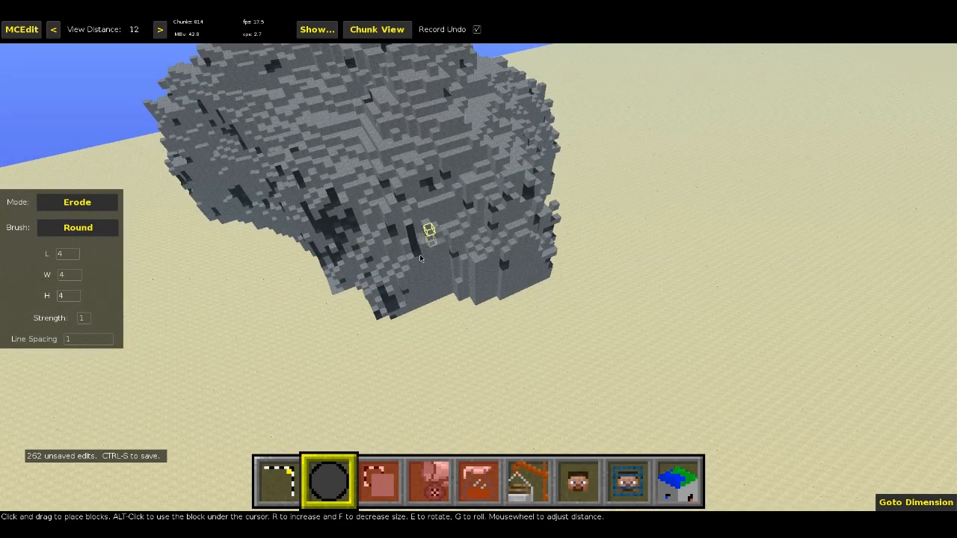
drag(420, 258, 423, 276)
drag(470, 229, 482, 287)
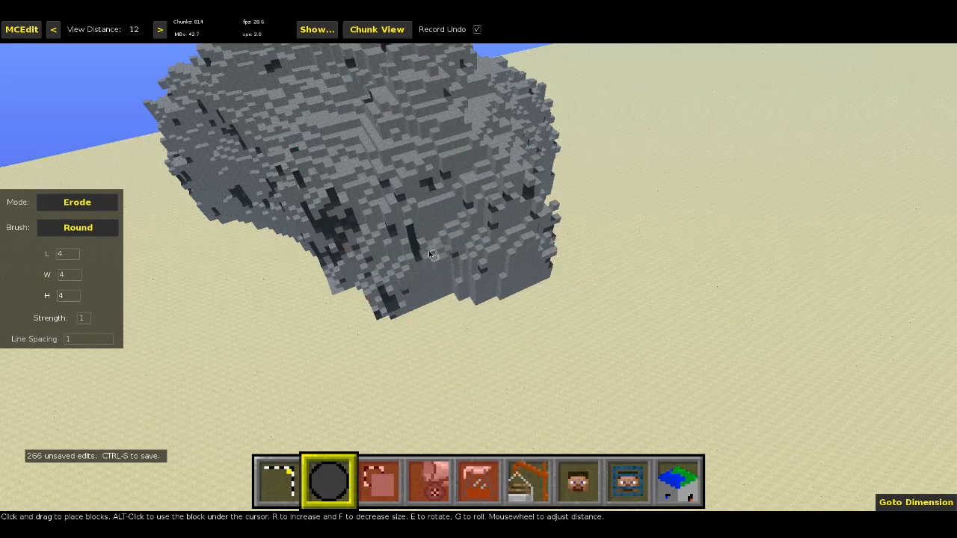
drag(414, 295, 417, 292)
Examine the shape of the whole eroded mountain from a distance with the selection tool active
key(a)
mouse_move(419, 284)
right_down()
mouse_move(441, 232)
mouse_move(486, 224)
right_up()
key(s)
key(d)
key(a)
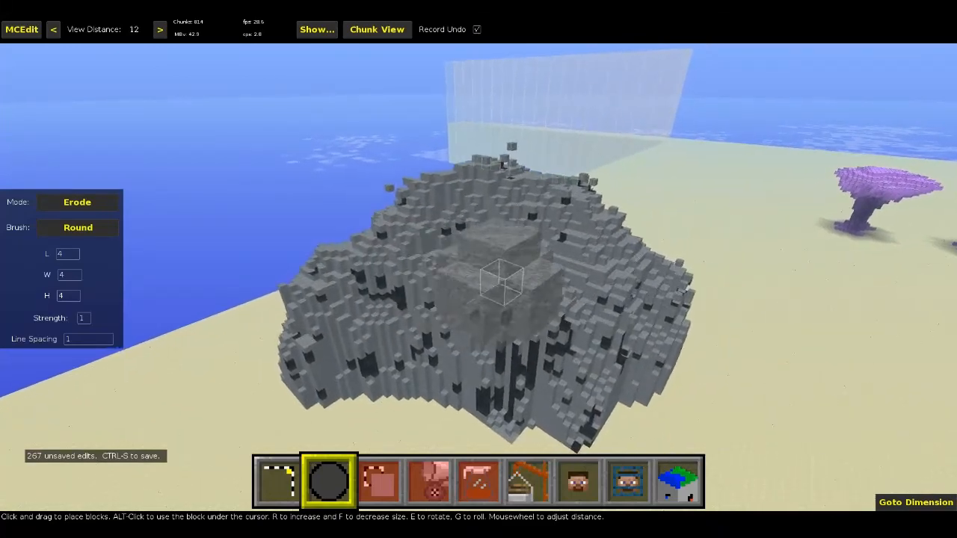
key(1)
key(d)
mouse_move(472, 283)
right_down()
mouse_move(441, 329)
mouse_move(464, 307)
right_up()
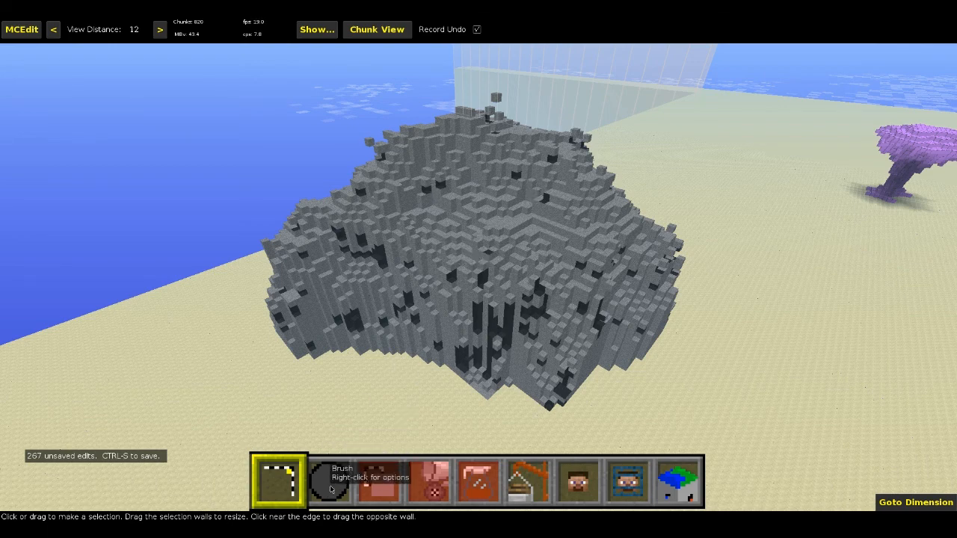
Configure a round Replace brush that turns stone into grass, with length, width and height set to 5
click(330, 482)
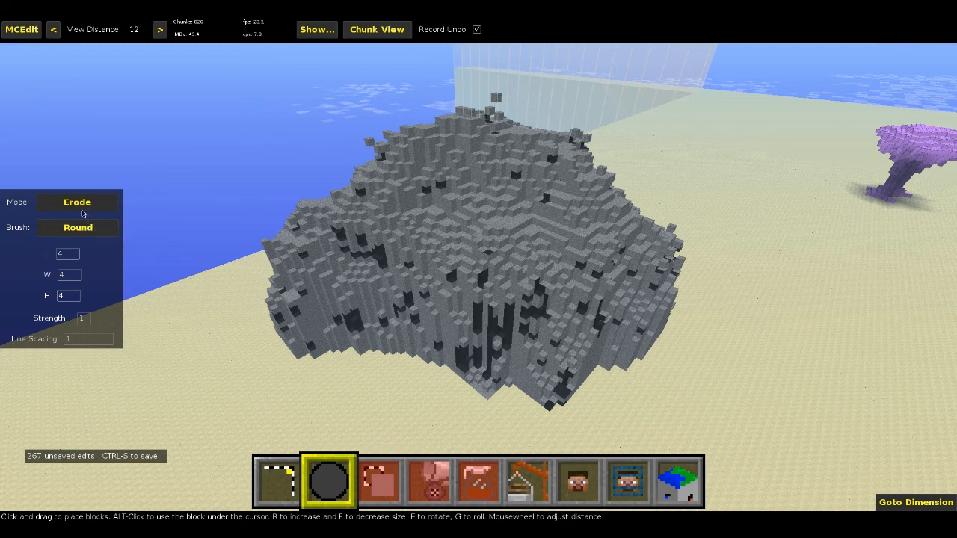
click(78, 205)
click(55, 221)
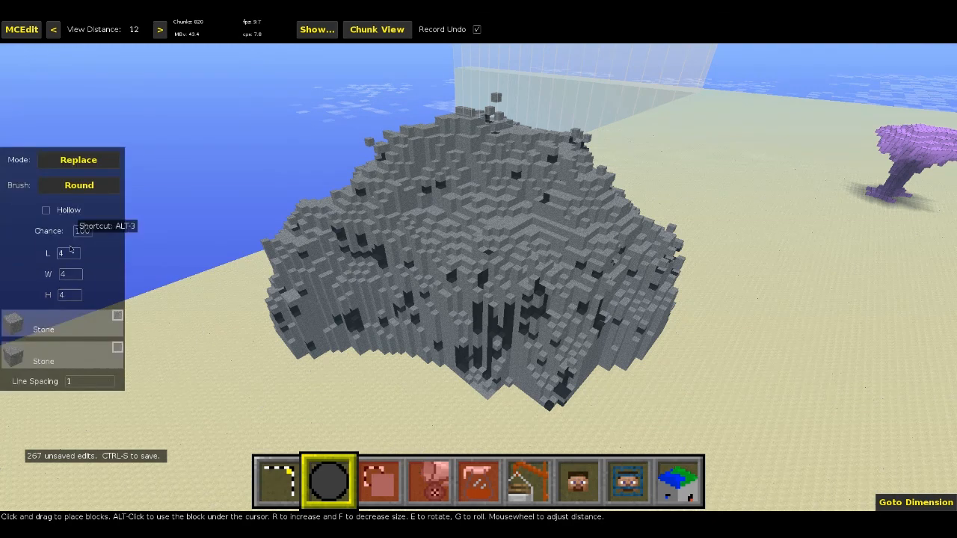
click(82, 362)
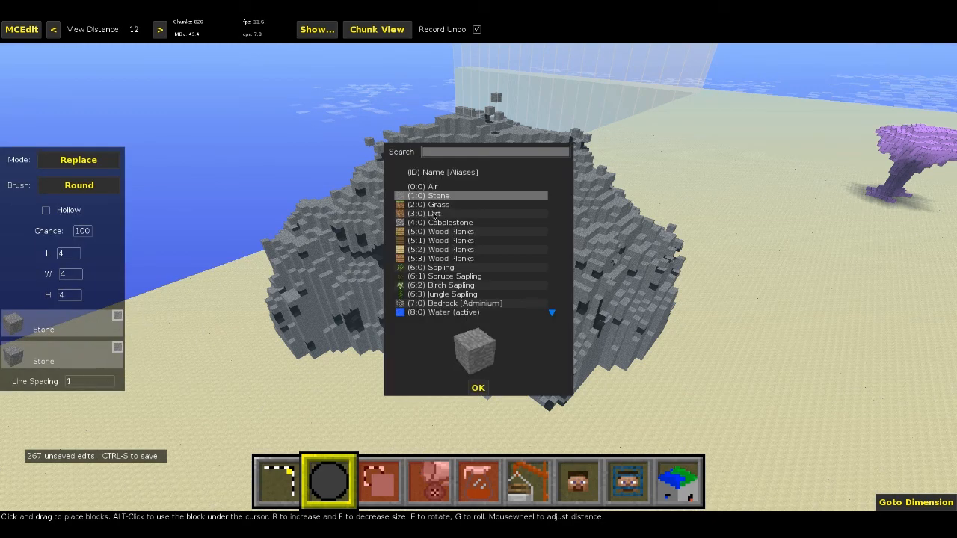
click(435, 214)
click(440, 205)
click(478, 387)
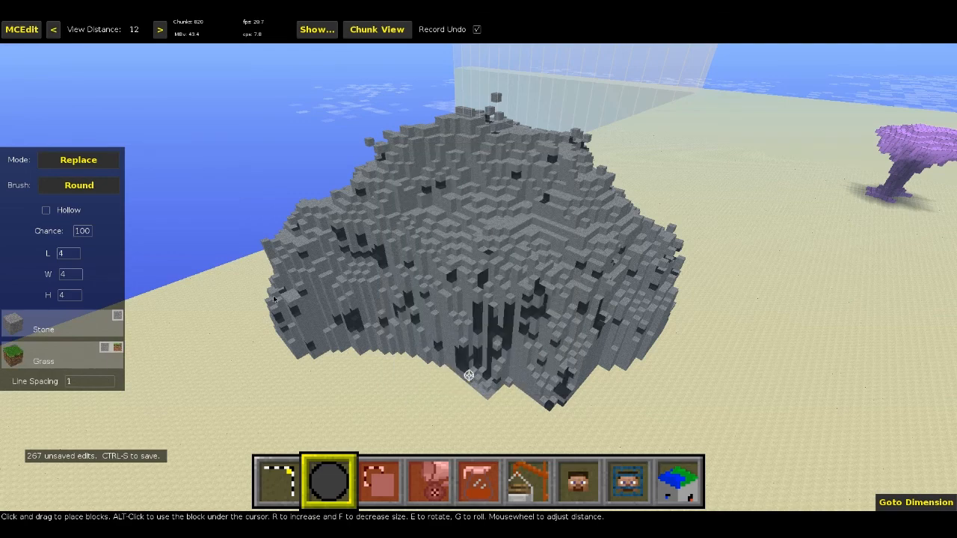
scroll(77, 294, up, 1)
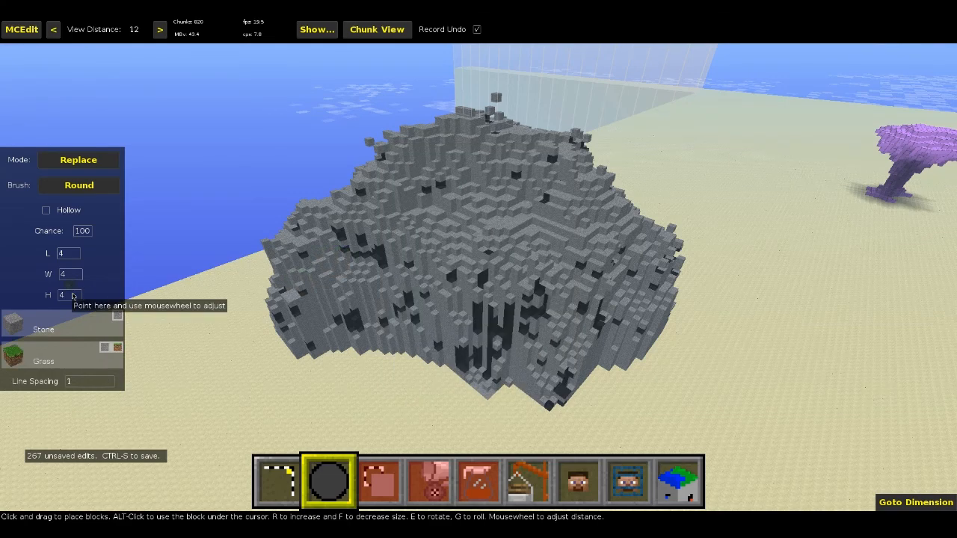
scroll(77, 275, up, 1)
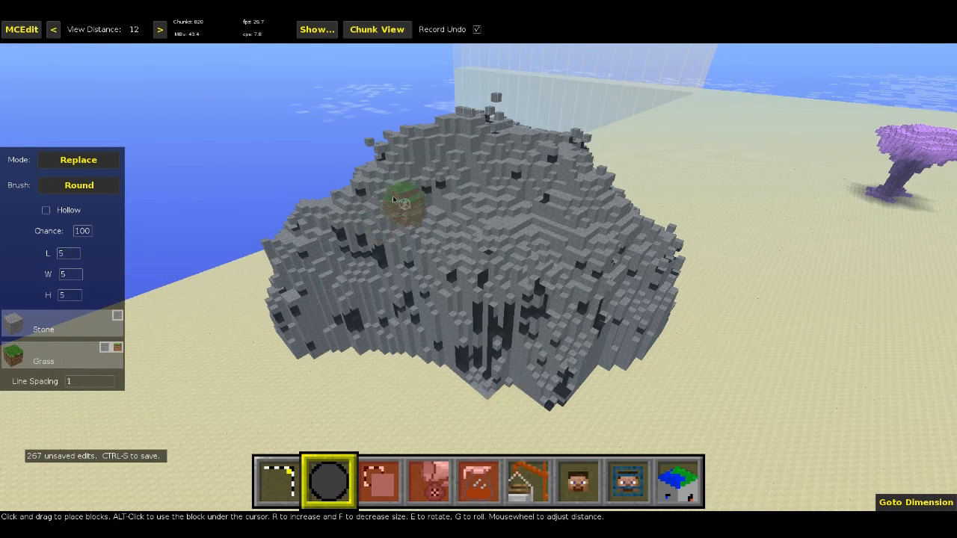
Paint grass over the broad ledge below the summit, extending down toward the central corner and up the slope behind
mouse_move(527, 231)
mouse_down()
mouse_move(547, 215)
mouse_move(518, 258)
mouse_move(529, 289)
mouse_move(509, 329)
mouse_up()
right_click(544, 217)
key(w)
right_click(539, 203)
click(548, 265)
drag(494, 269, 469, 295)
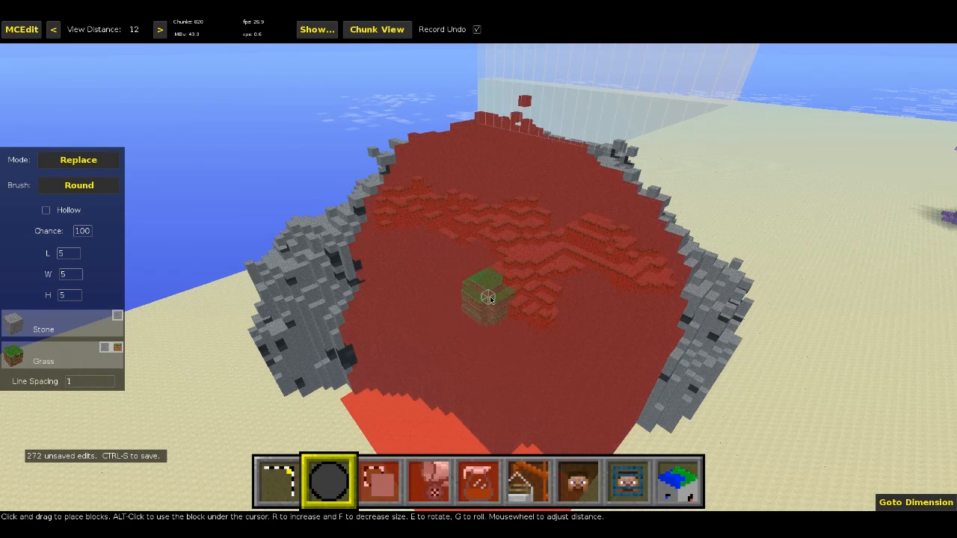
click(475, 255)
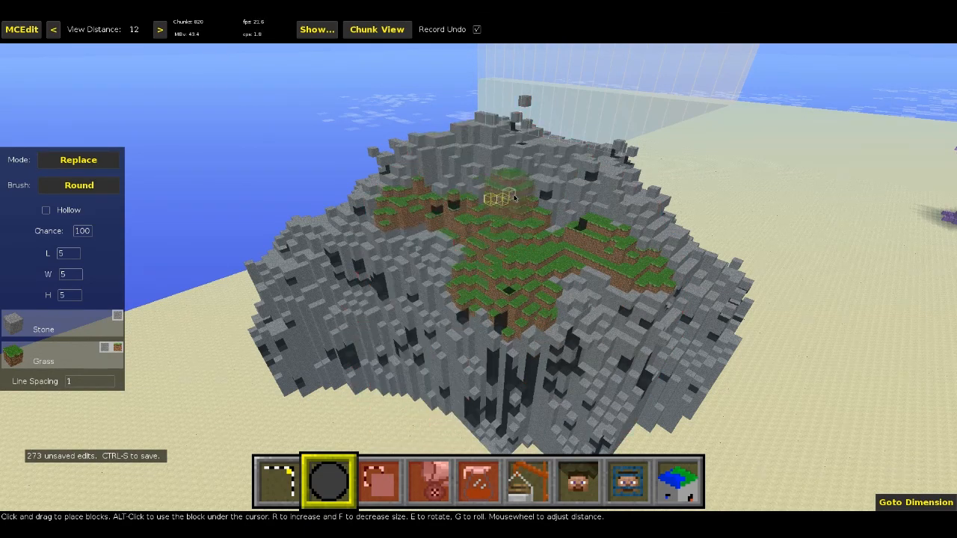
Set the Replace brush to length 4, width 3 and height 3
scroll(77, 294, down, 2)
scroll(75, 274, down, 2)
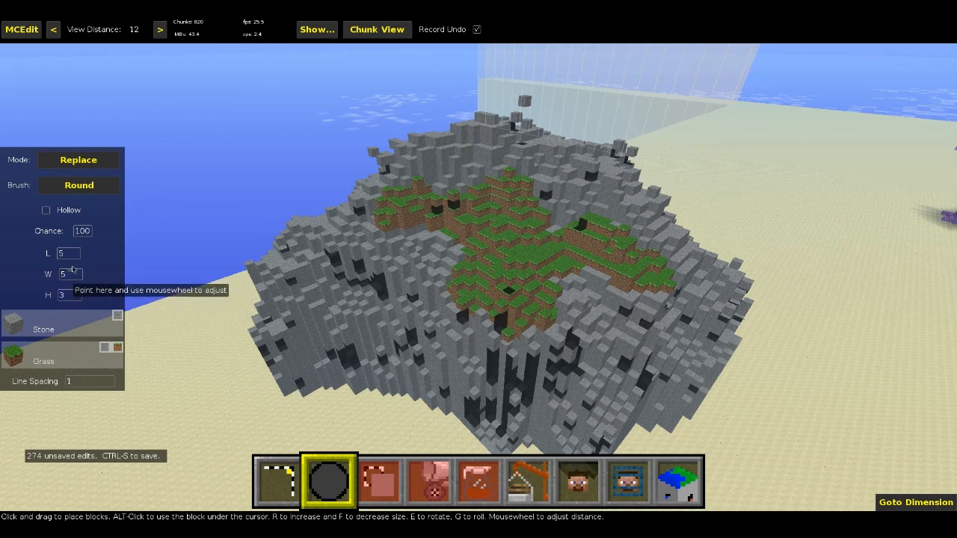
scroll(73, 254, down, 1)
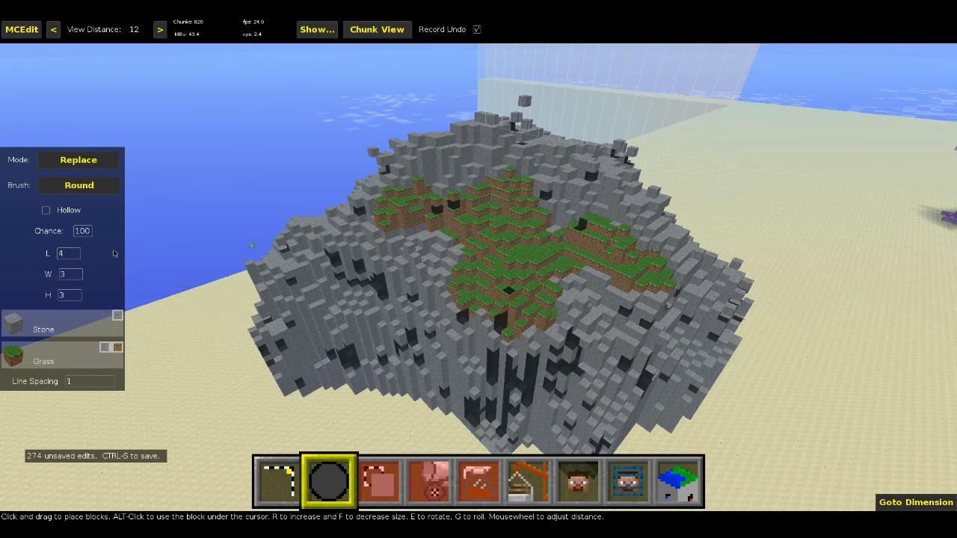
Reduce the Replace brush's length to 3 and paint grass up the slope behind the broad ledge toward the summit
scroll(87, 255, down, 1)
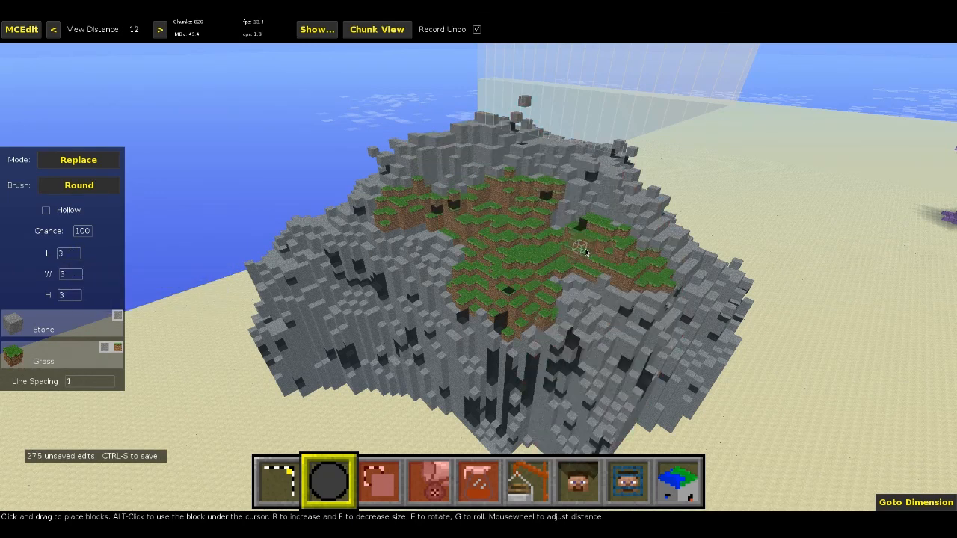
click(561, 229)
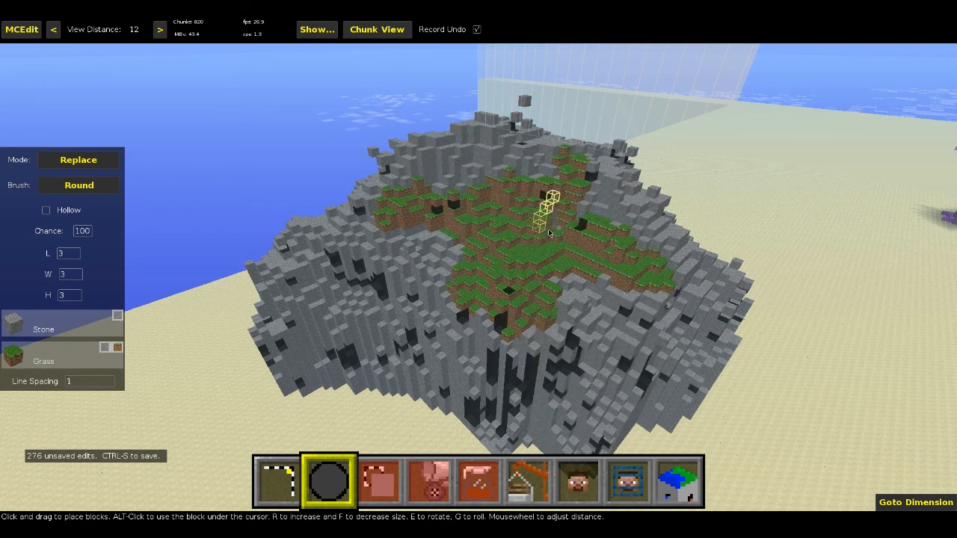
click(548, 234)
click(512, 181)
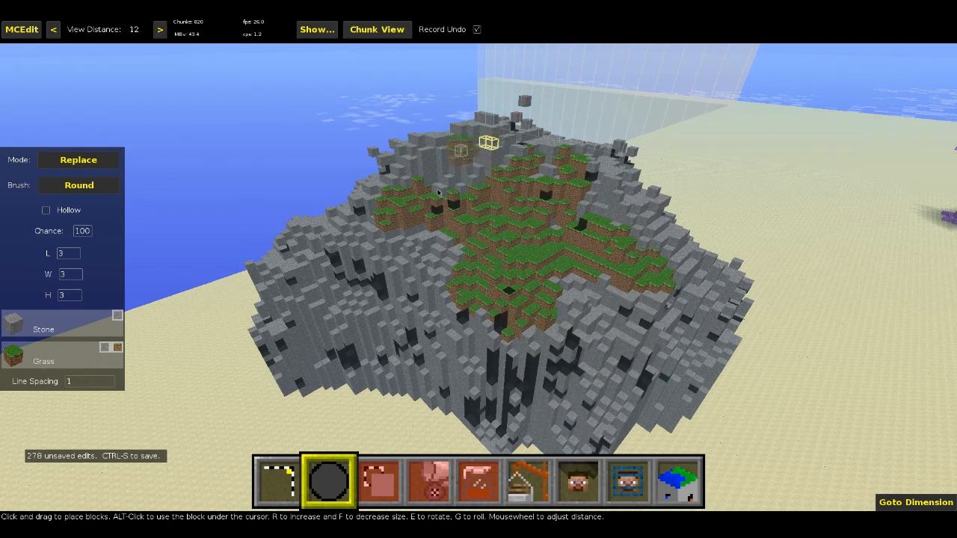
Box-select the whole mountain, extending the selection to 83 wide, 92 long and 41 high
key(d)
key(s)
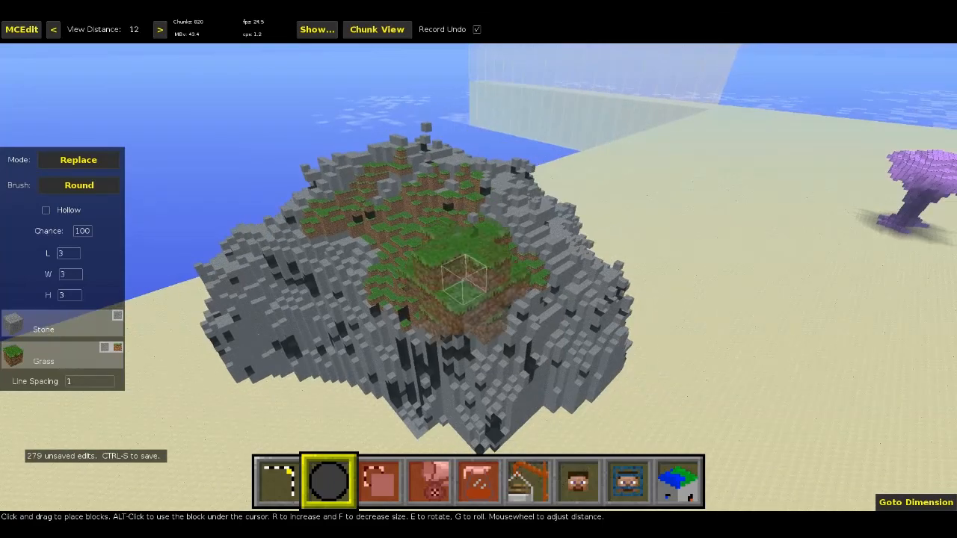
key(a)
key(1)
key(s)
right_drag(434, 261, 416, 291)
drag(385, 322, 635, 97)
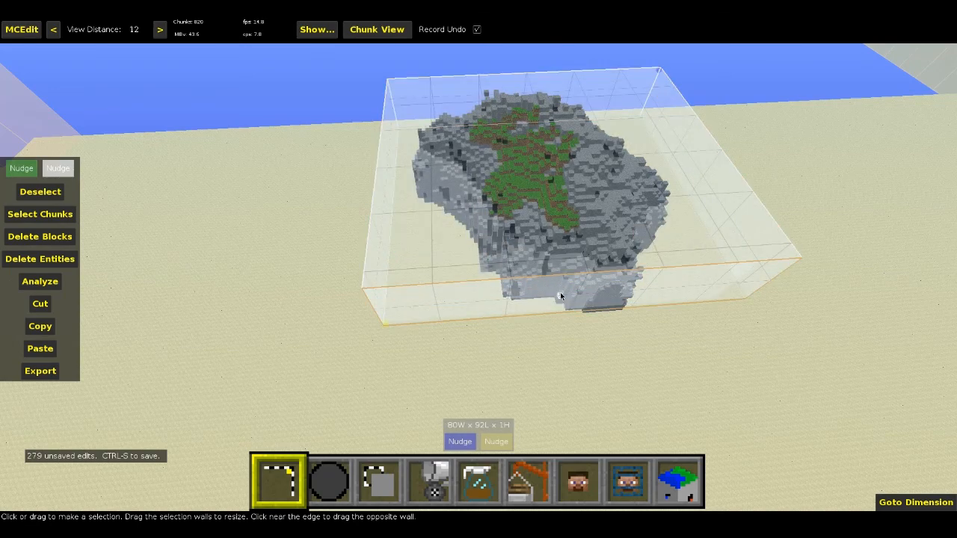
drag(559, 296, 558, 310)
drag(531, 221, 485, 162)
Apply the Topsoil filter to the selected mountain with depth 3 and grass as the block
click(498, 487)
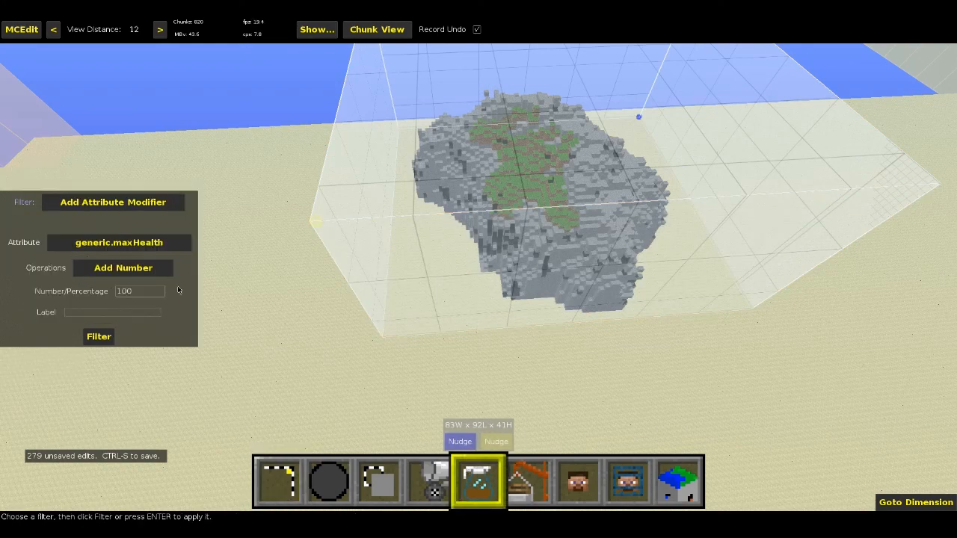
click(138, 207)
scroll(82, 320, down, 2)
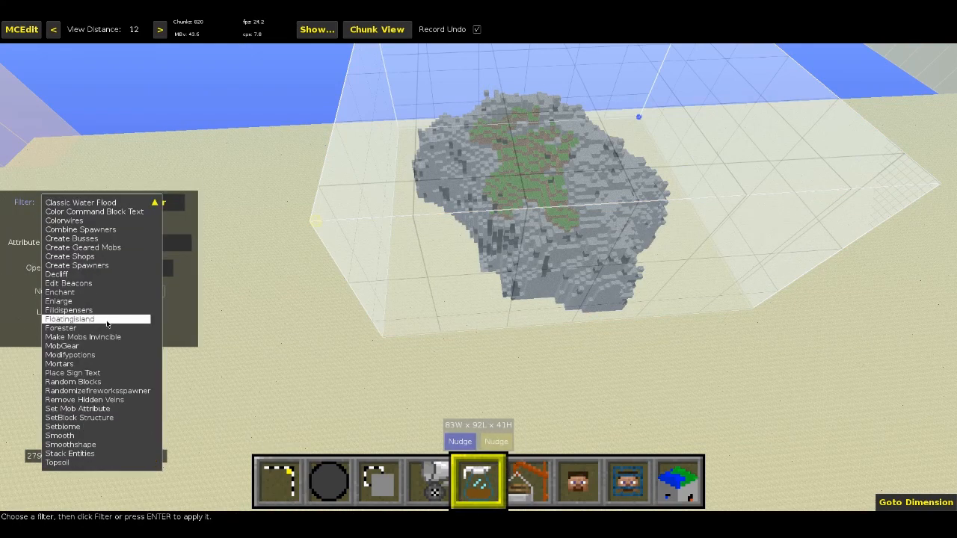
click(57, 463)
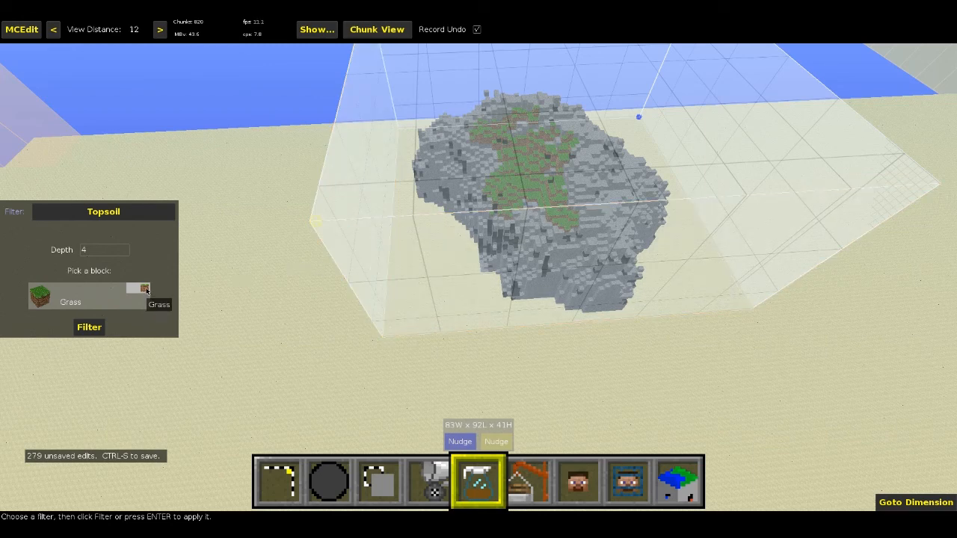
scroll(91, 315, up, 1)
click(83, 317)
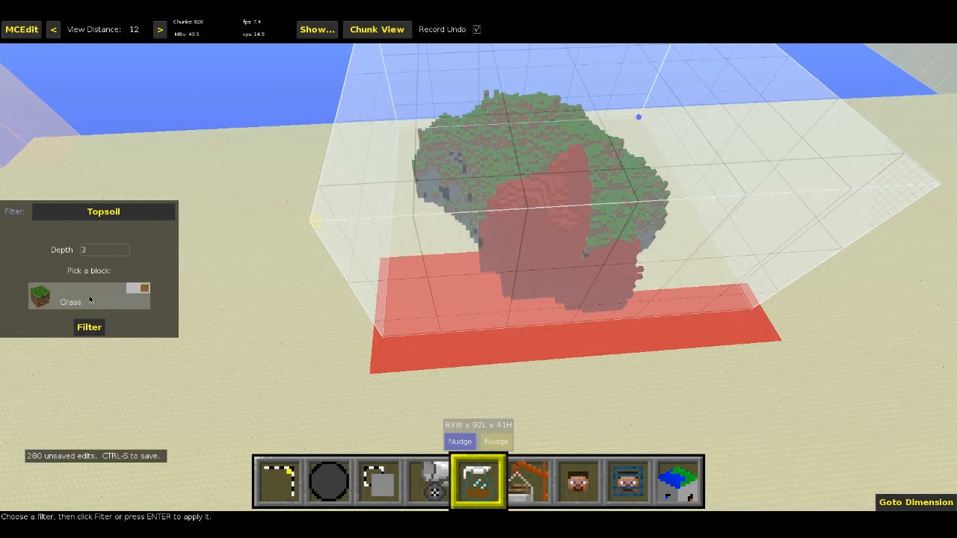
Clear the selection and inspect how the topsoil covers the slopes, the steep cliffs and the base of the central corner
key(ctrl+d)
right_click(90, 299)
key(w)
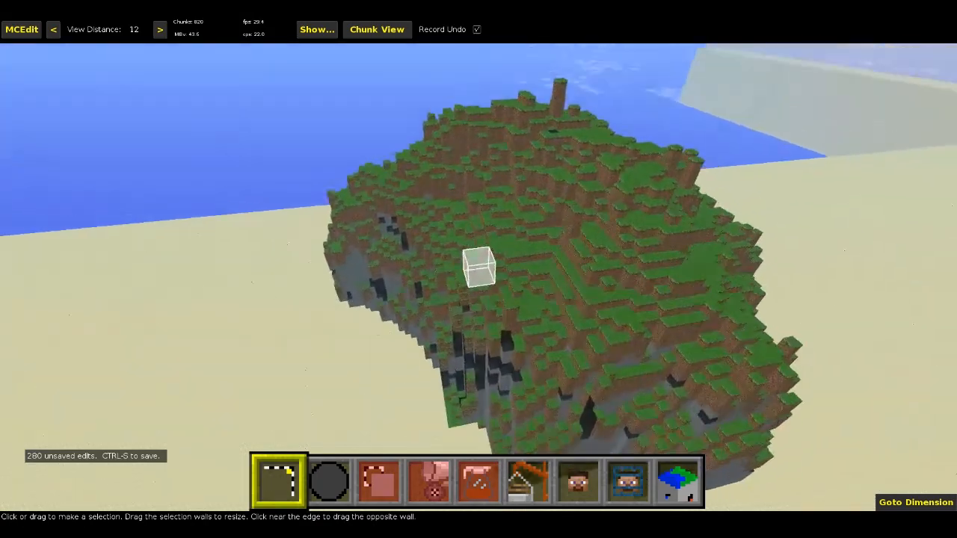
key(w)
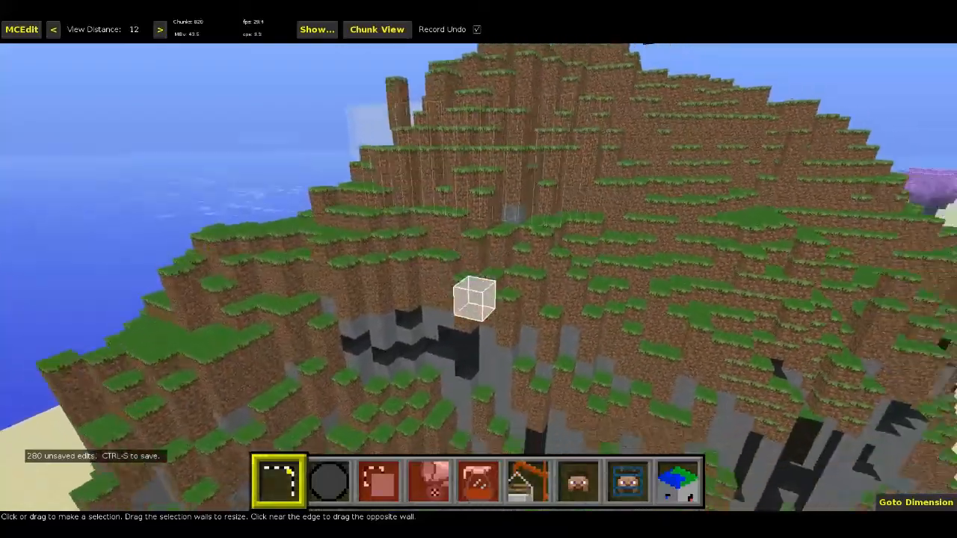
key(s)
key(d)
key(w)
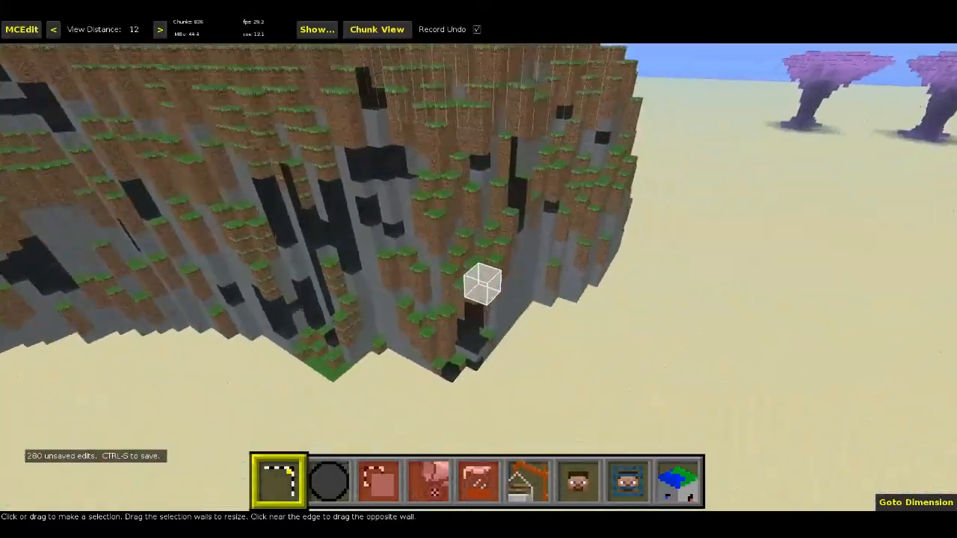
key(w)
right_click(296, 283)
right_click(339, 292)
key(w)
right_click(280, 266)
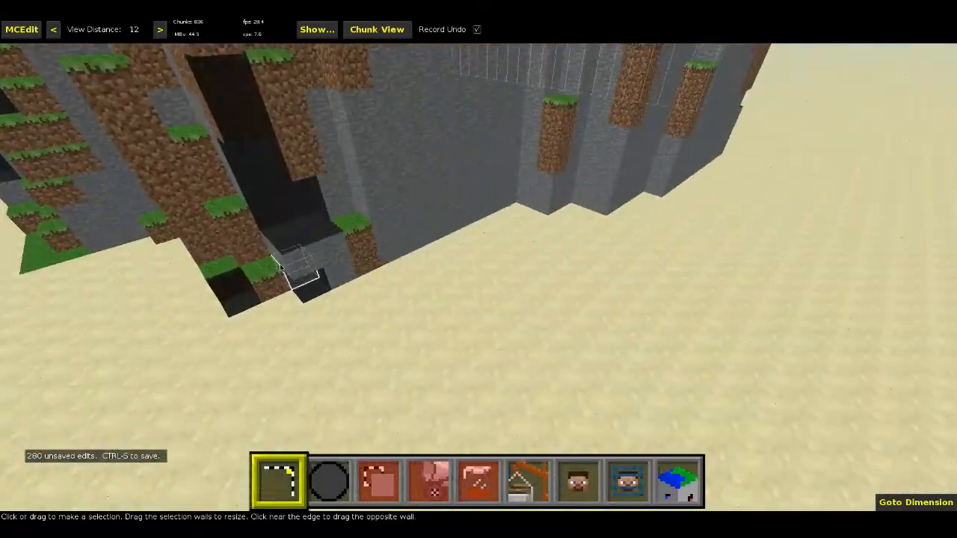
key(s)
key(a)
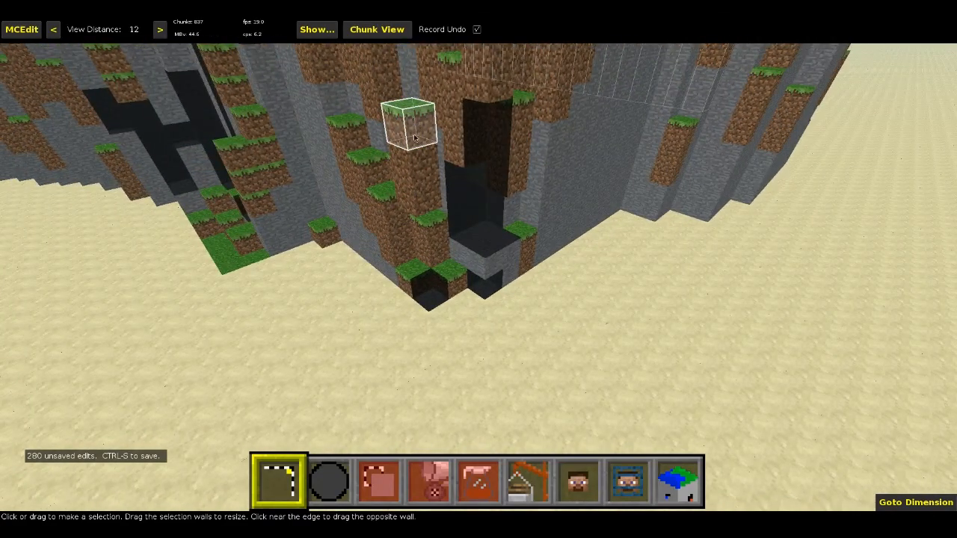
key(s)
right_click(451, 182)
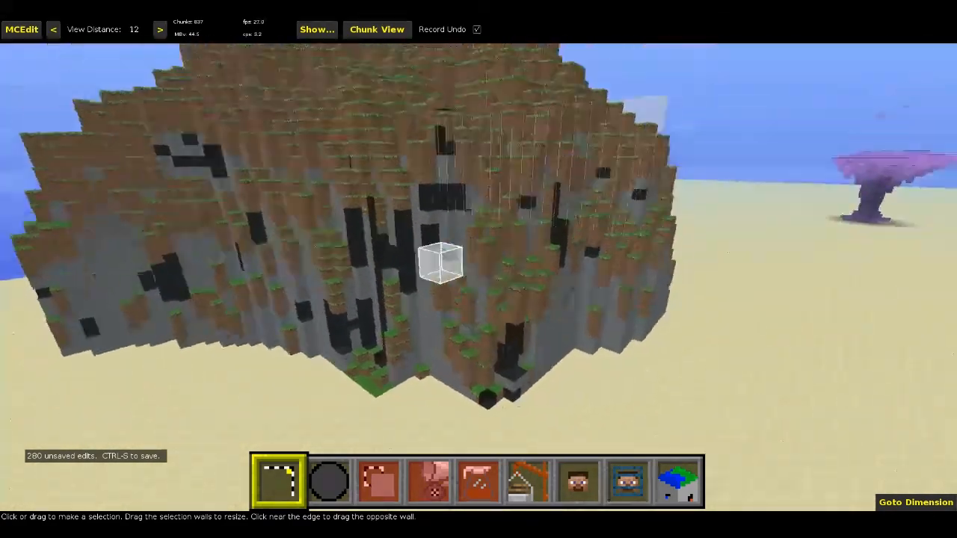
Examine the topsoil on the remaining cliff faces and the far end, finishing with the whole mountain from a distance
key(w)
key(a)
key(w)
key(a)
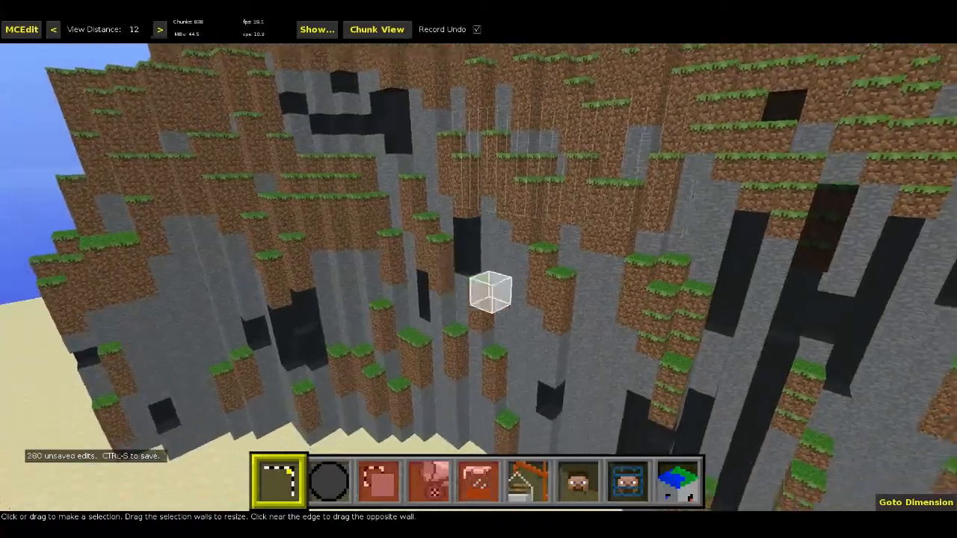
key(d)
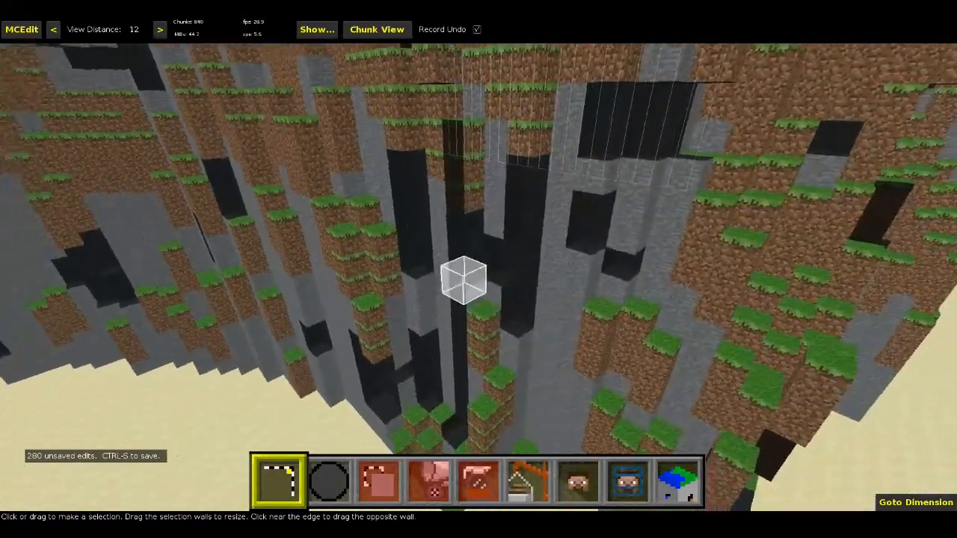
key(s)
key(d)
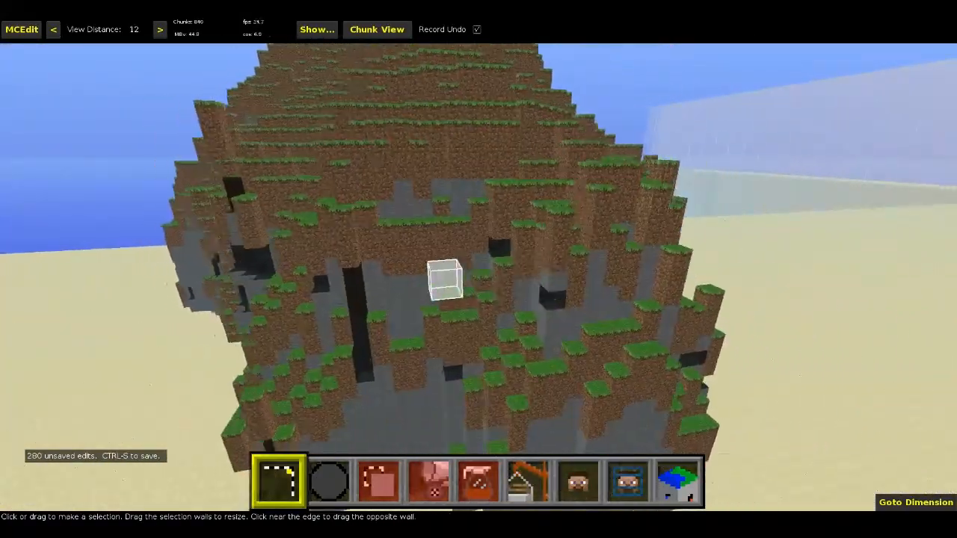
key(w)
key(s)
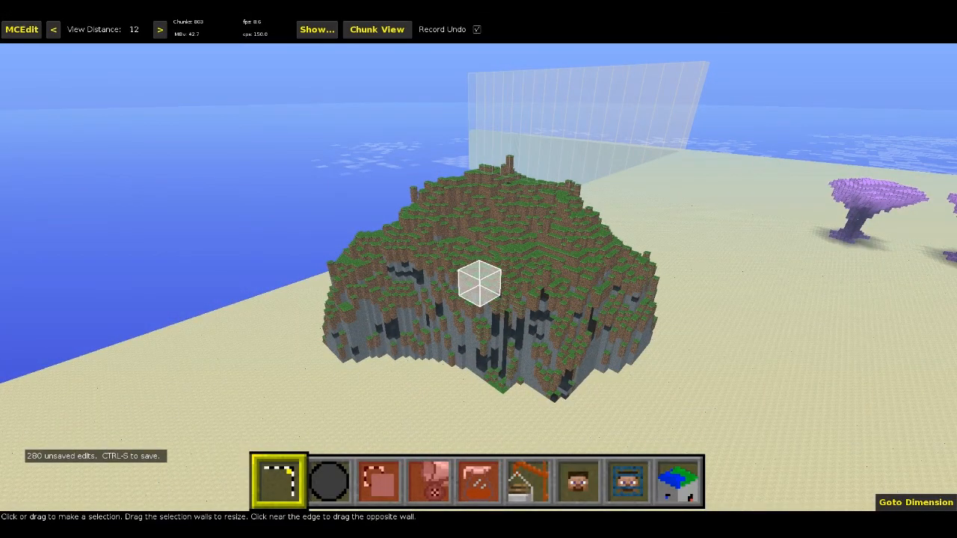
Undo the deselection and the Topsoil filter on the mountain
key(w)
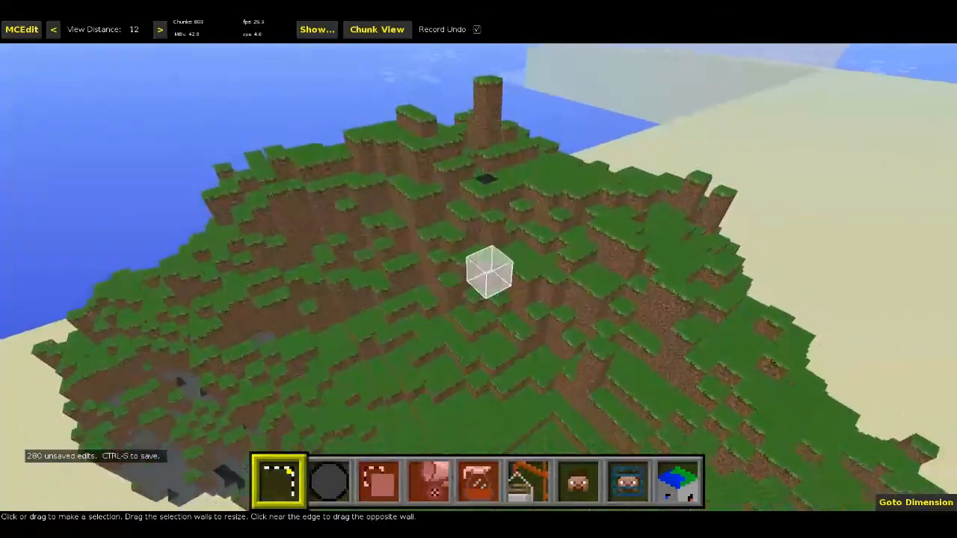
key(s)
key(ctrl+z)
key(ctrl+z)
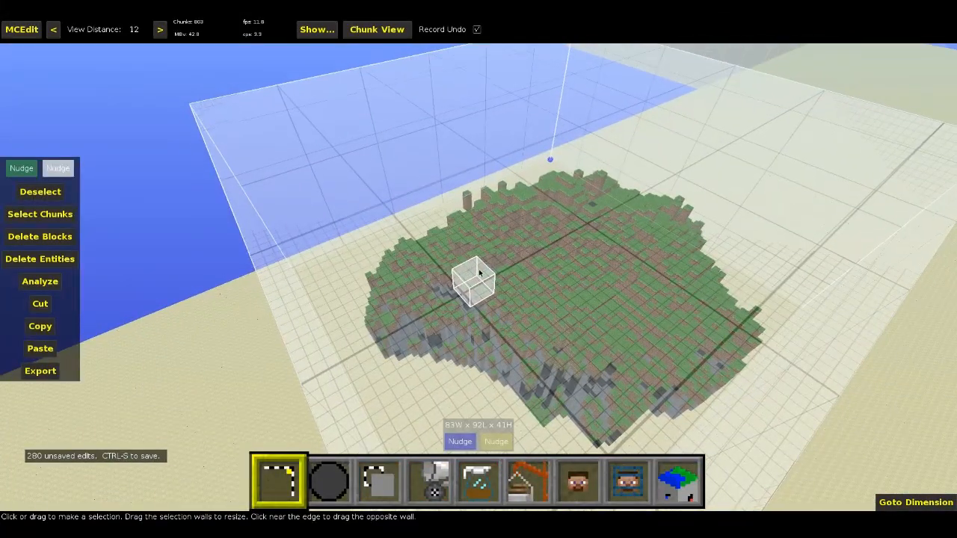
Paint grass with the Replace brush over the slope below the summit and along the narrow ridge toward the outer shoulder
key(2)
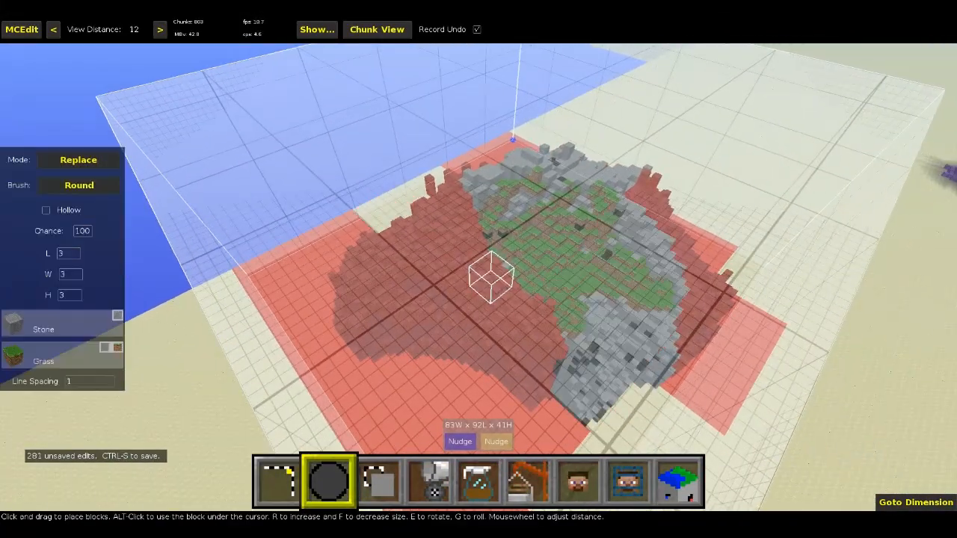
key(s)
right_drag(528, 187, 523, 131)
key(w)
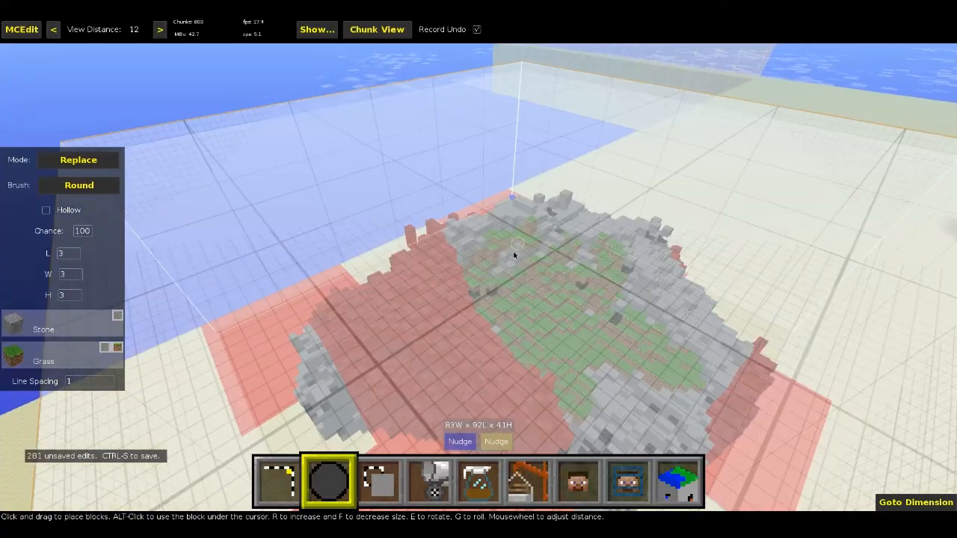
click(512, 258)
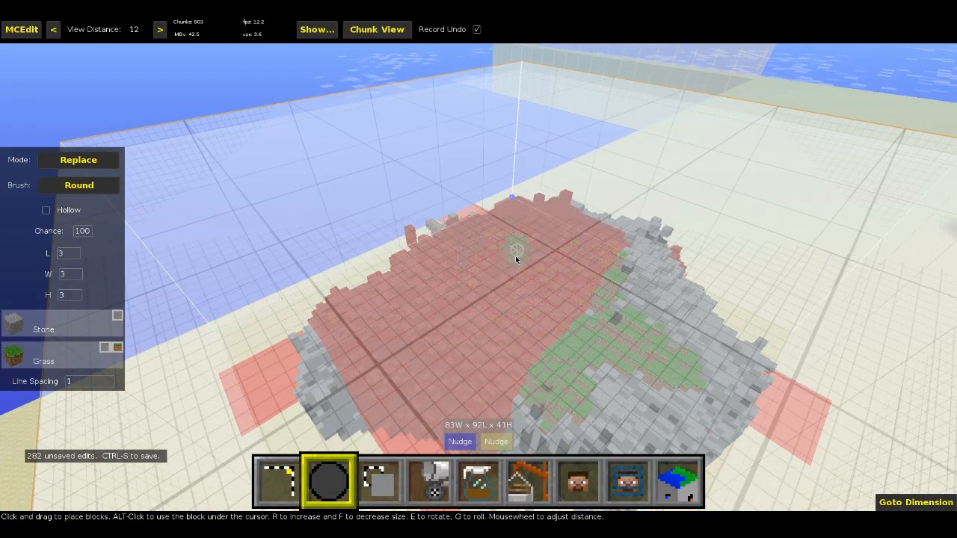
right_drag(512, 259, 519, 261)
key(a)
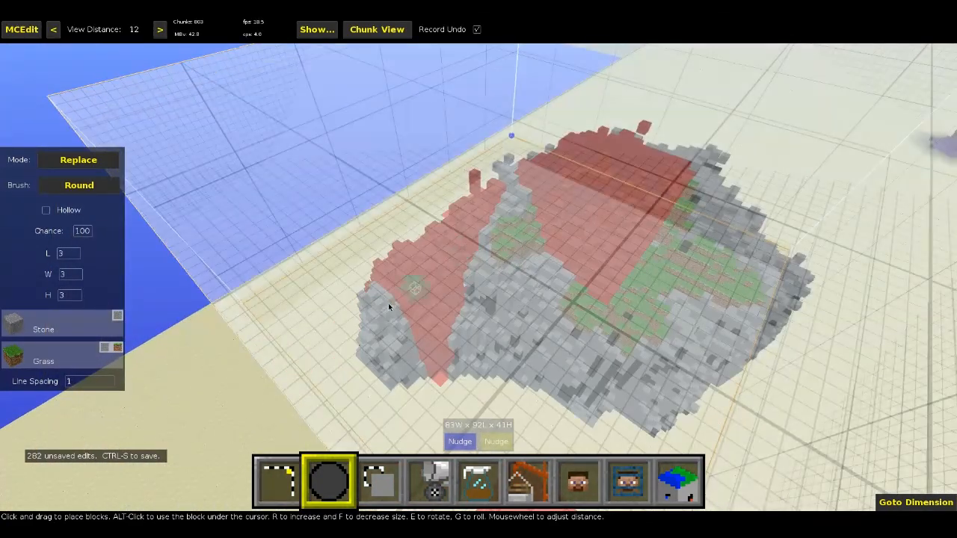
mouse_move(464, 275)
mouse_down()
mouse_move(494, 272)
mouse_move(409, 289)
mouse_up()
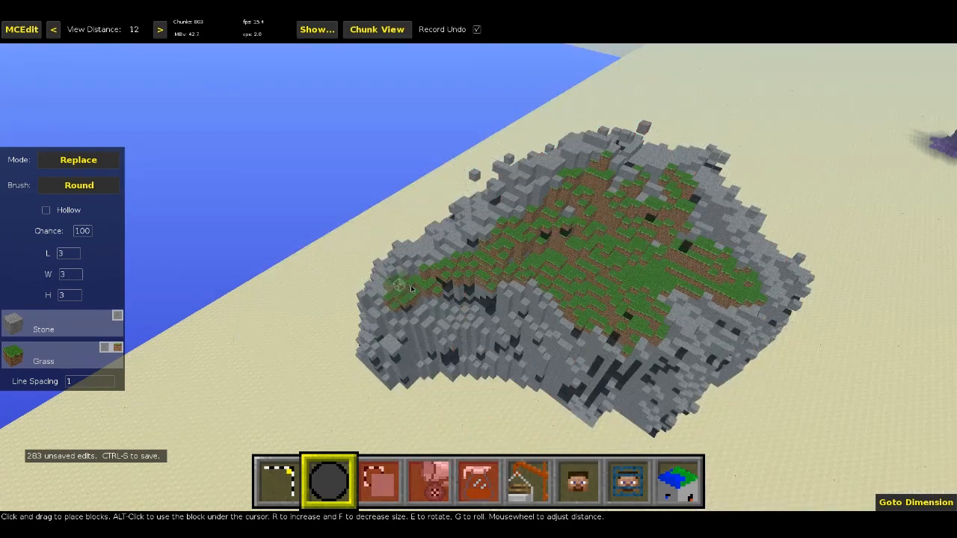
Paint grass over the ledge's lower edge and the inland slope beside it, continuing up to the summit
key(d)
right_drag(411, 289, 388, 235)
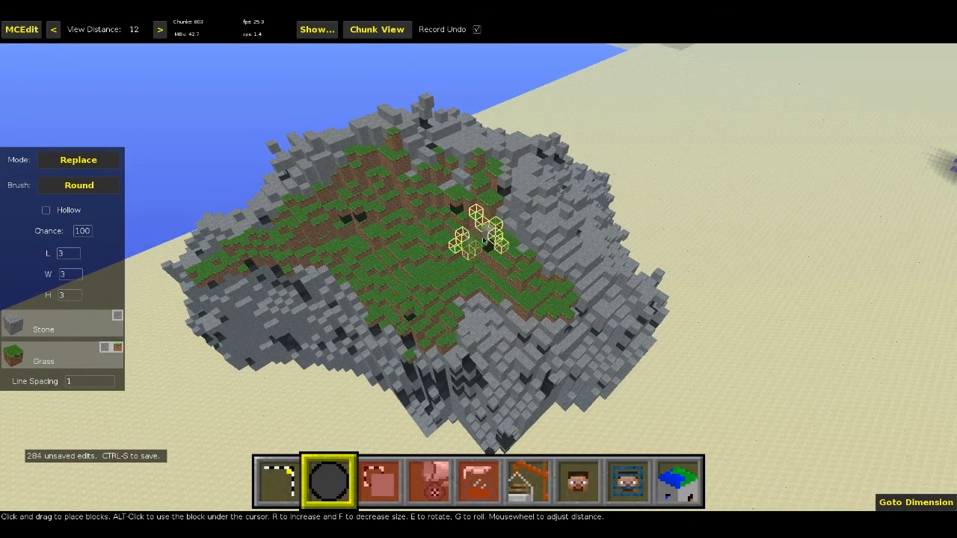
drag(555, 327, 545, 316)
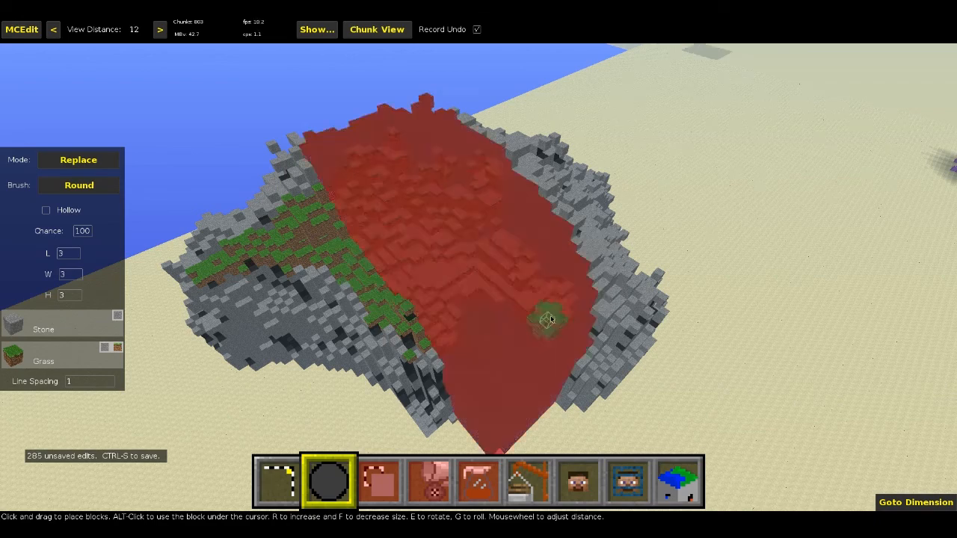
right_drag(545, 316, 492, 167)
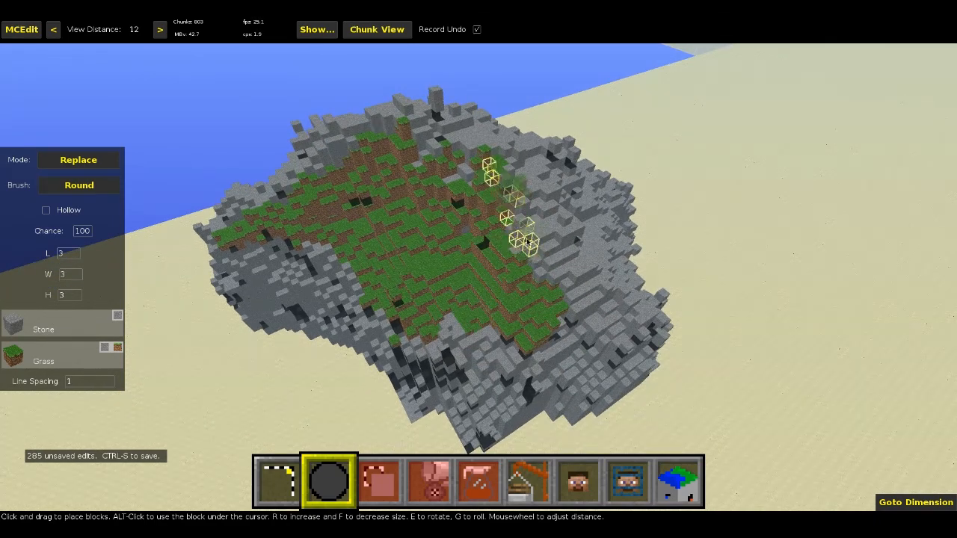
click(558, 254)
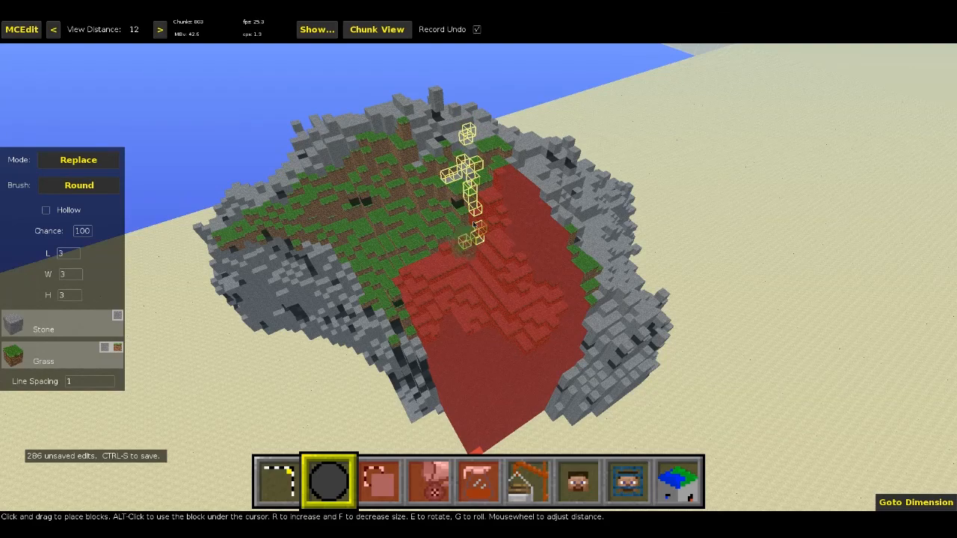
click(474, 224)
drag(423, 163, 426, 156)
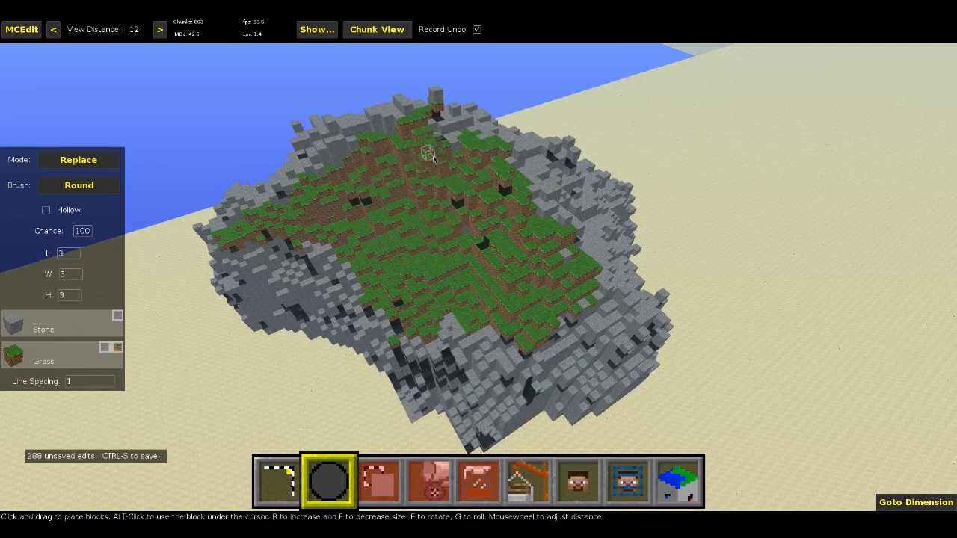
Paint grass along the seaward side of the summit slope and down to the central corner above the cliff
right_click(426, 157)
key(d)
key(a)
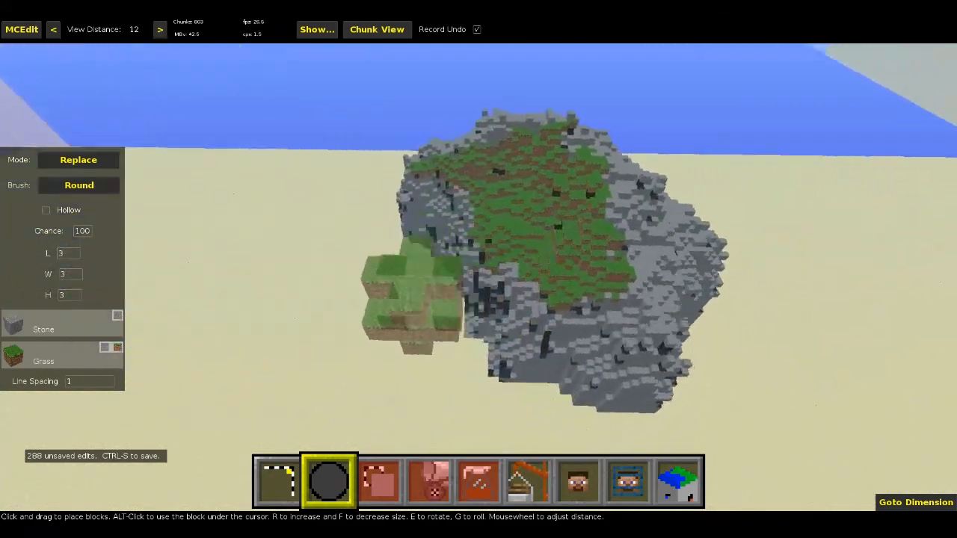
key(w)
right_click(435, 139)
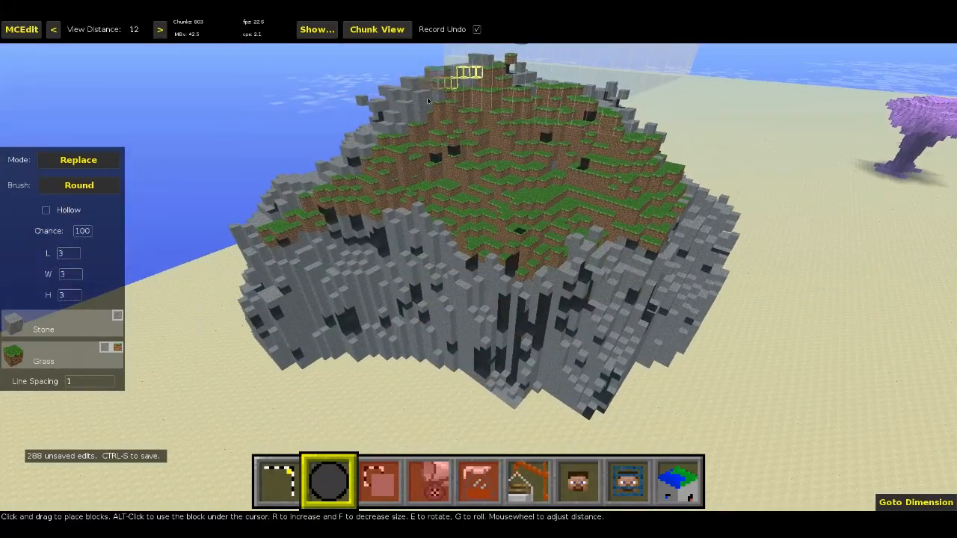
click(353, 164)
key(w)
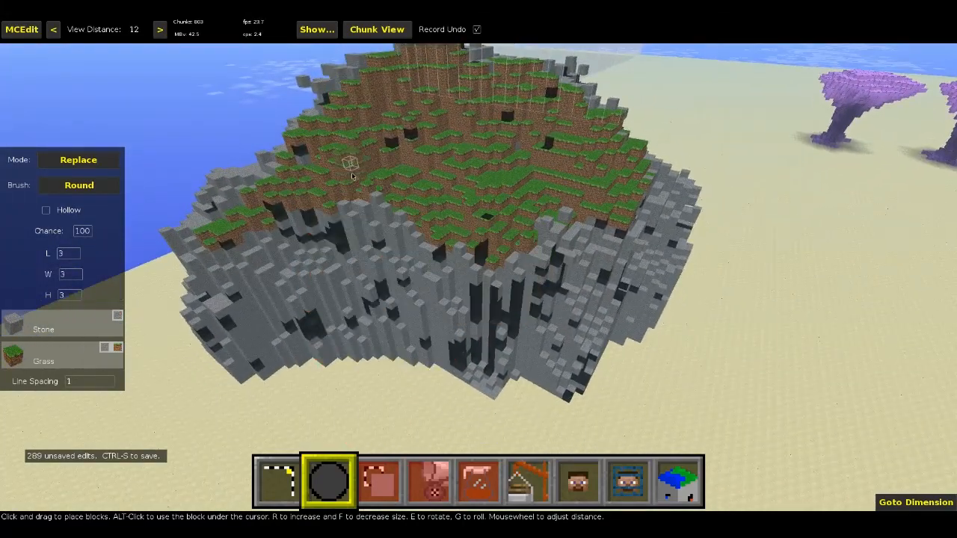
click(475, 265)
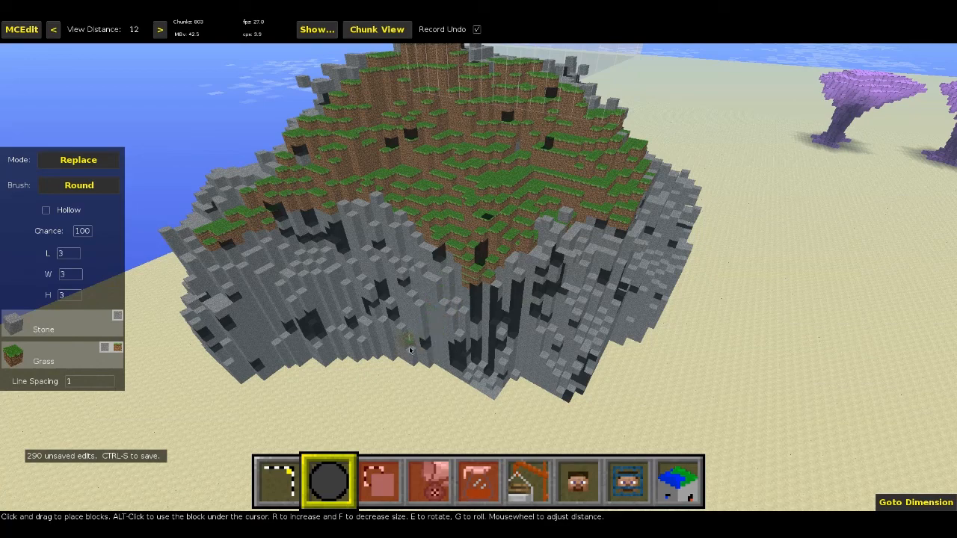
Paint a small patch of grass near the foot of the seaward cliff face
click(395, 306)
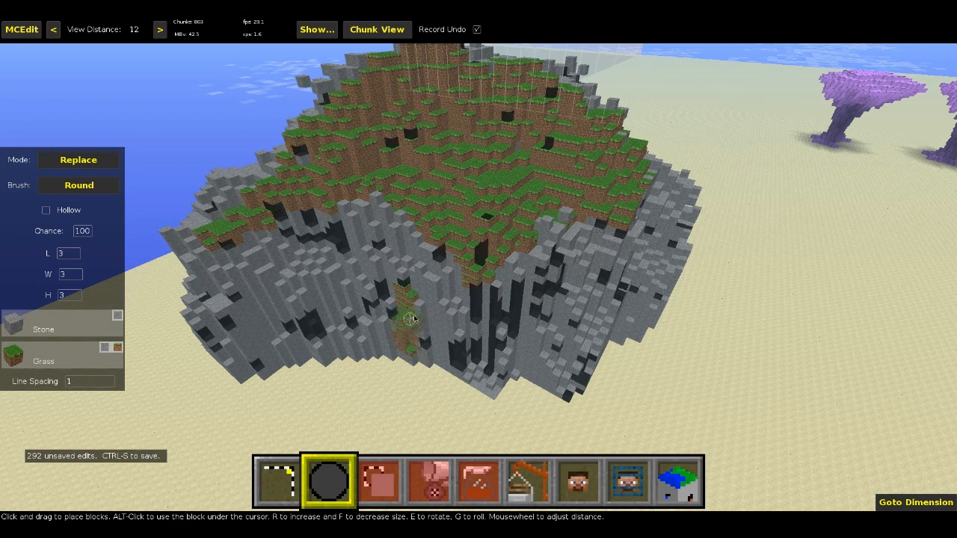
click(415, 319)
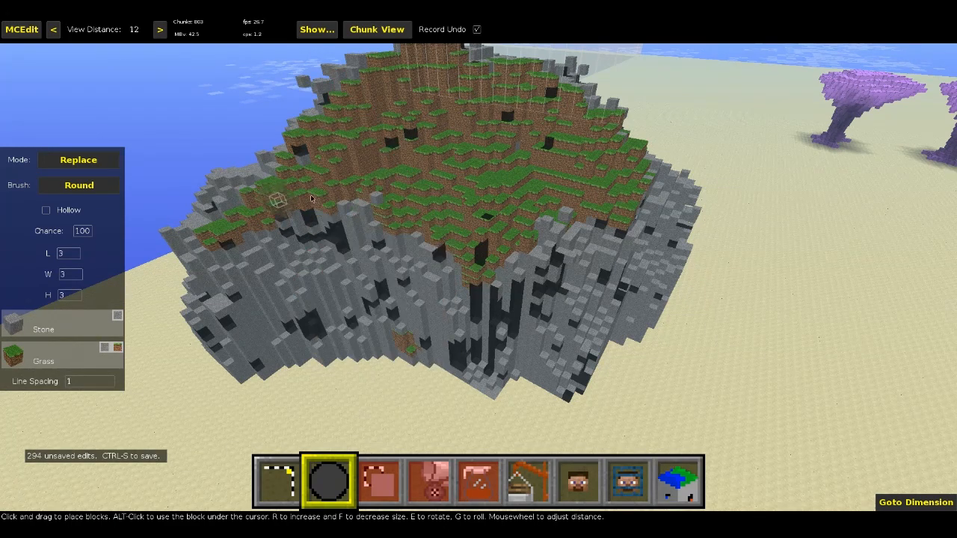
key(d)
Paint a narrow strip of grass down the inland corner cliff, from the grassy edge toward the base
click(480, 245)
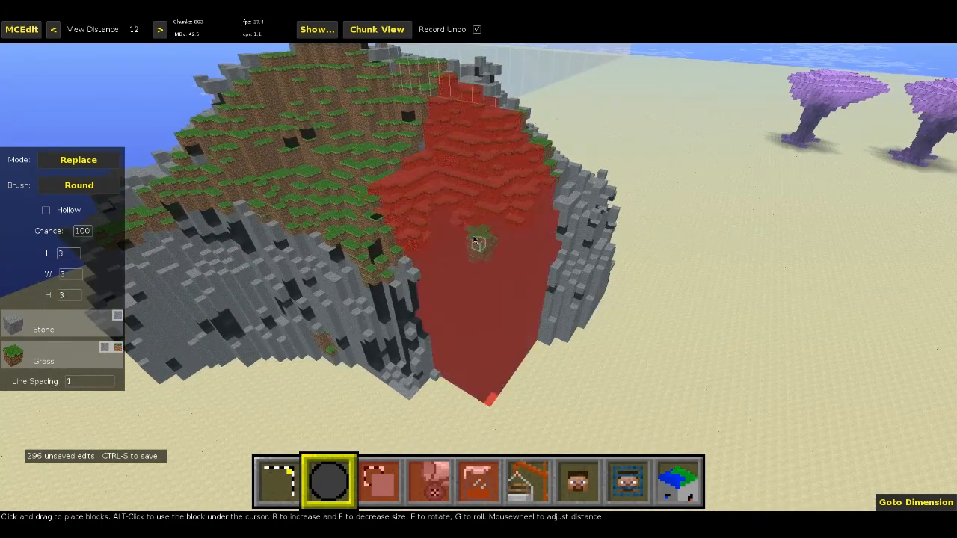
click(453, 233)
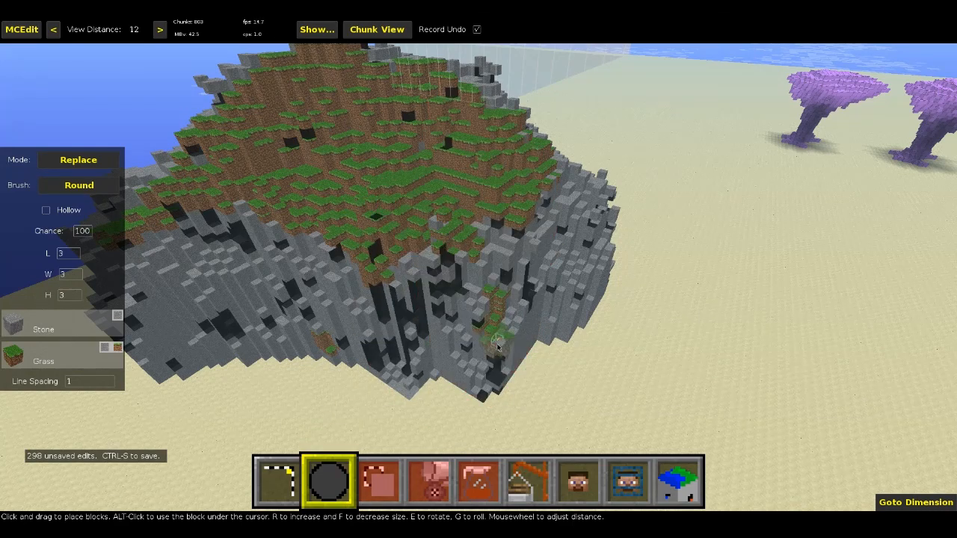
click(509, 338)
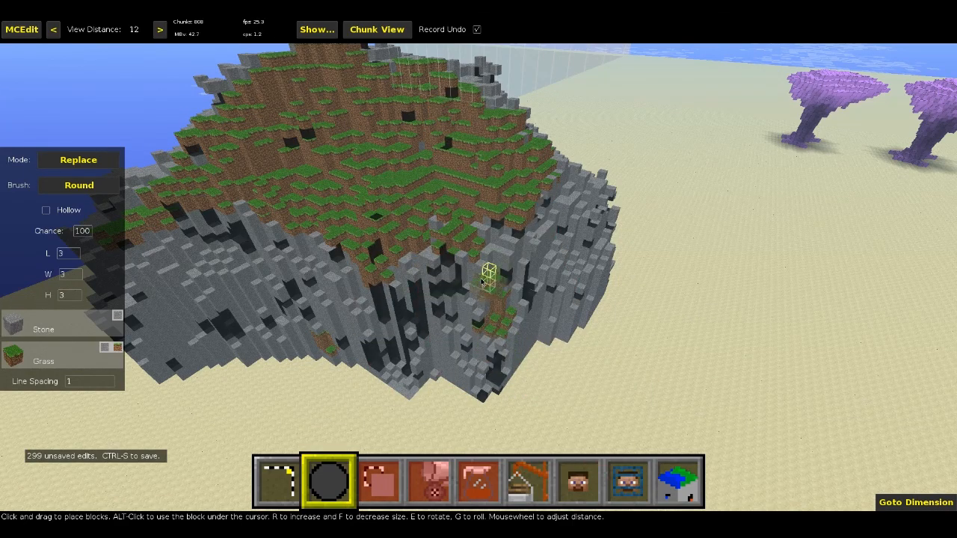
click(482, 275)
key(d)
Paint grass over the remaining stone at the central corner and along the slope's edge above the inland cliff
right_click(495, 250)
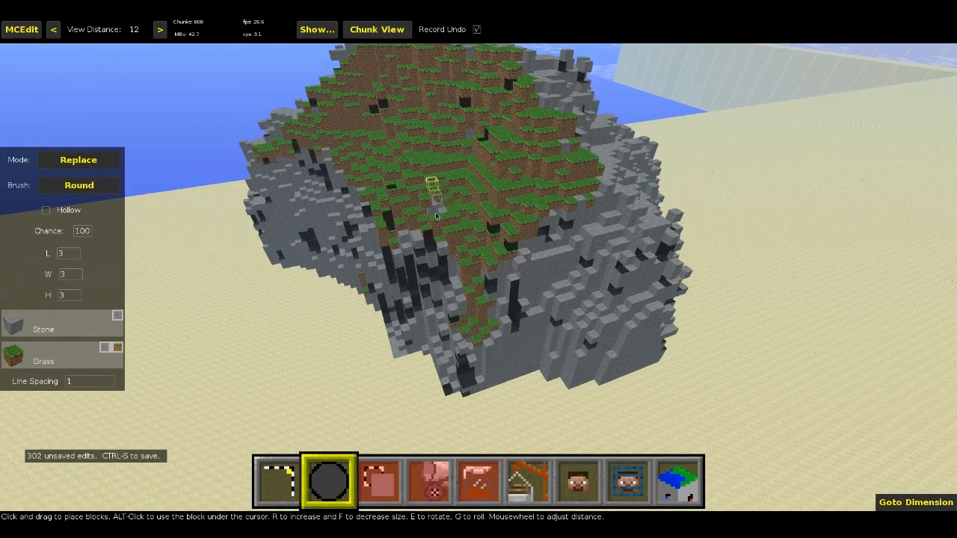
right_click(495, 257)
key(d)
right_click(495, 256)
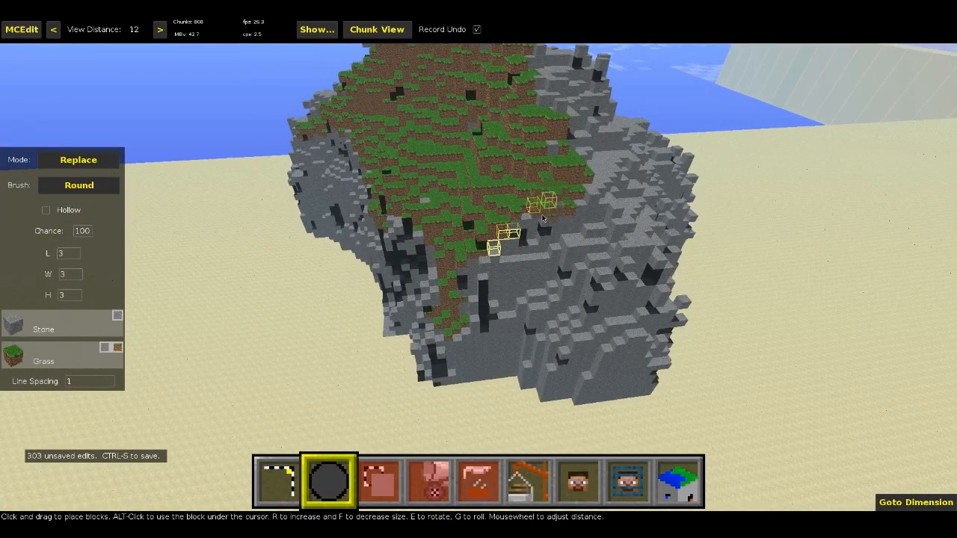
drag(543, 218, 546, 224)
right_click(546, 224)
key(a)
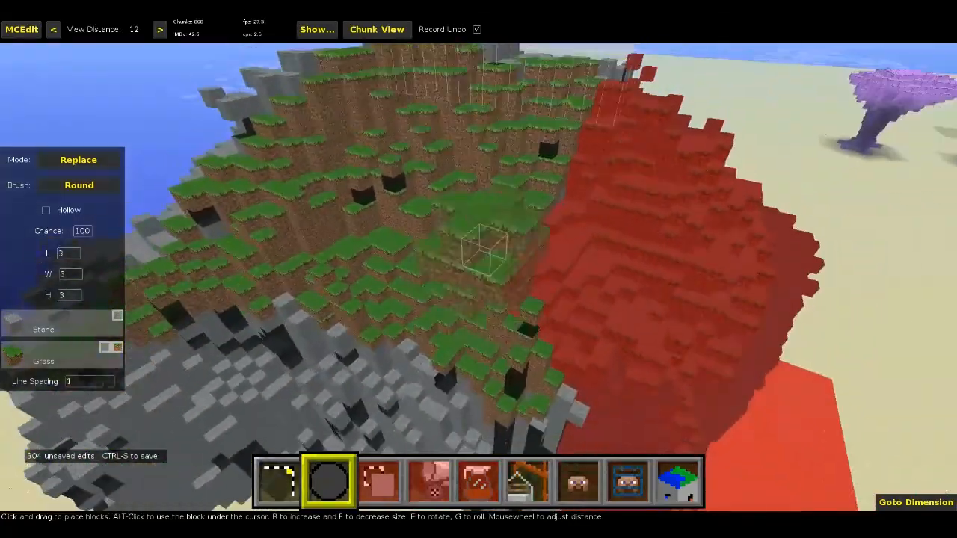
Paint a line of grass along the boundary between the bare stone side and the grassy slope, up to the summit
key(s)
right_click(536, 216)
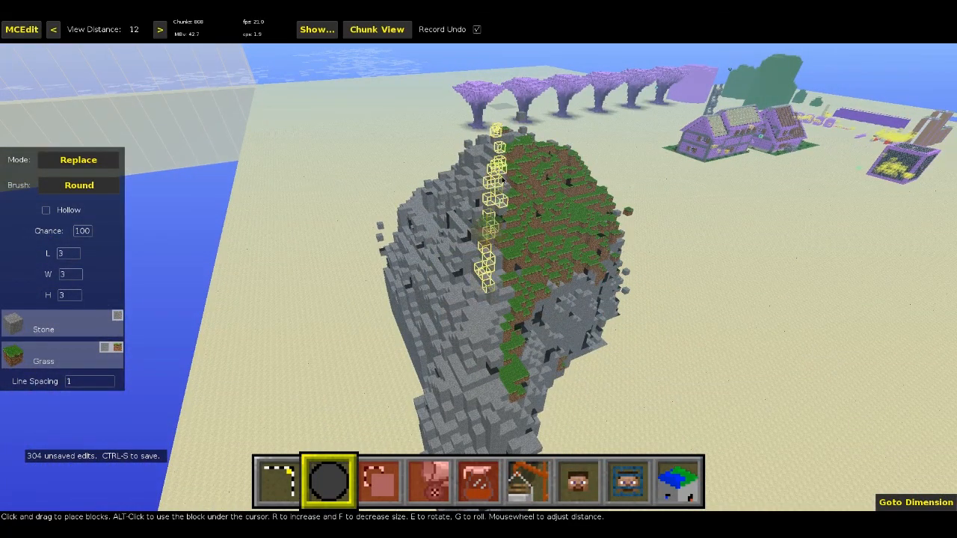
click(517, 140)
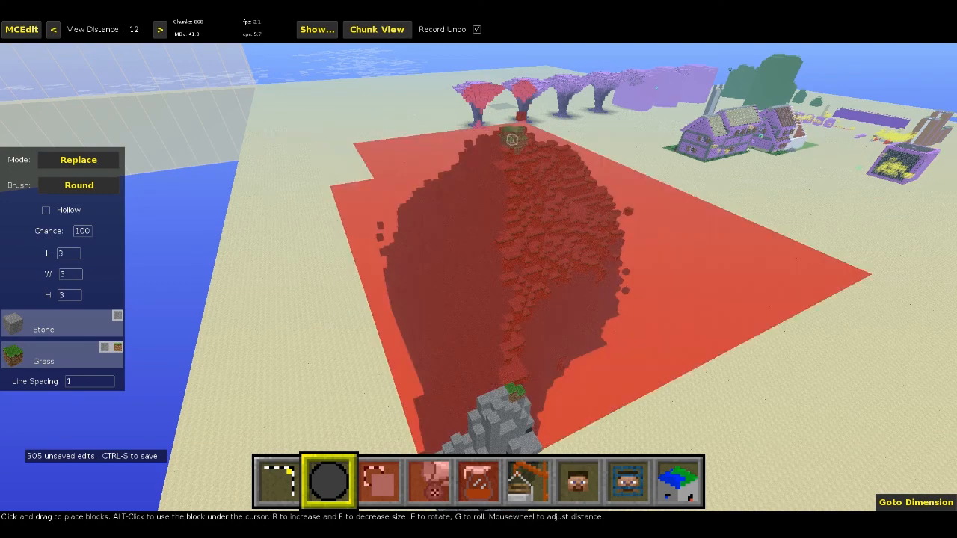
Paint grass over the outer shoulder on the seaward side, from the slope down to its tip
right_click(511, 143)
key(d)
key(w)
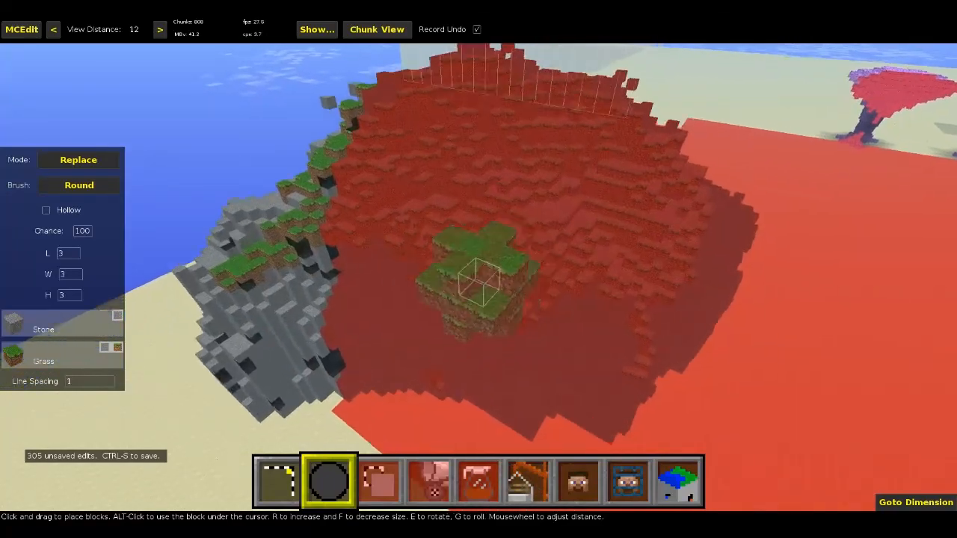
key(a)
right_click(513, 145)
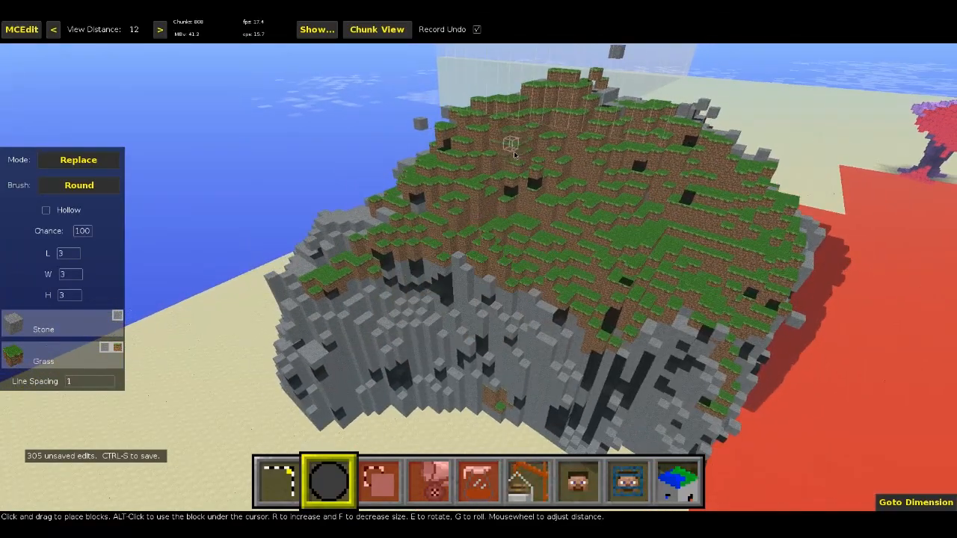
drag(386, 218, 347, 224)
drag(294, 282, 278, 269)
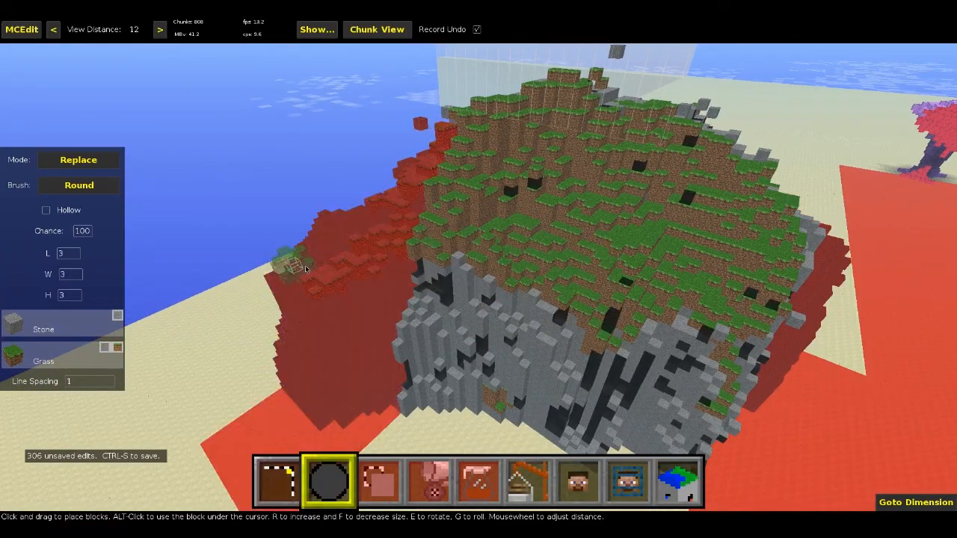
Paint grass over the stone just below the summit and along the adjoining inland edge
right_click(290, 266)
key(d)
key(s)
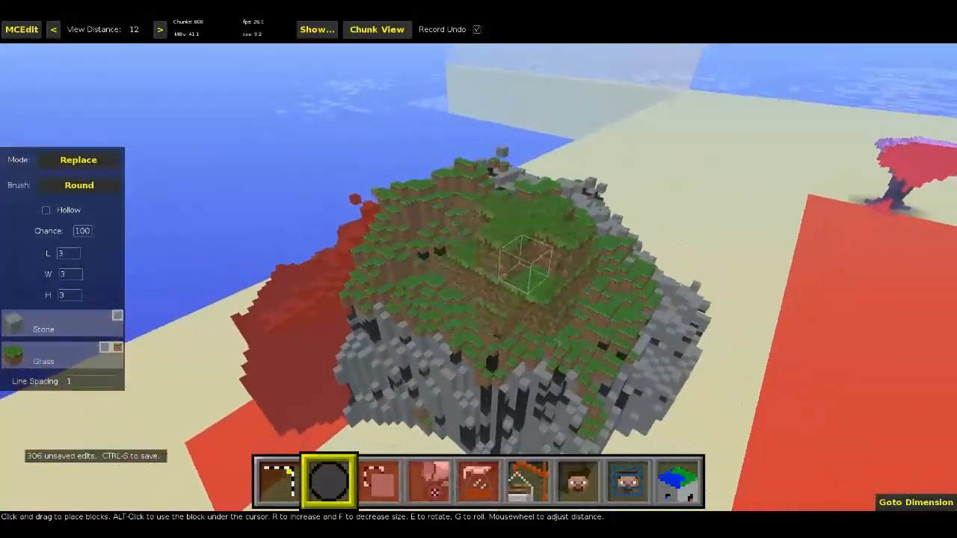
right_click(290, 265)
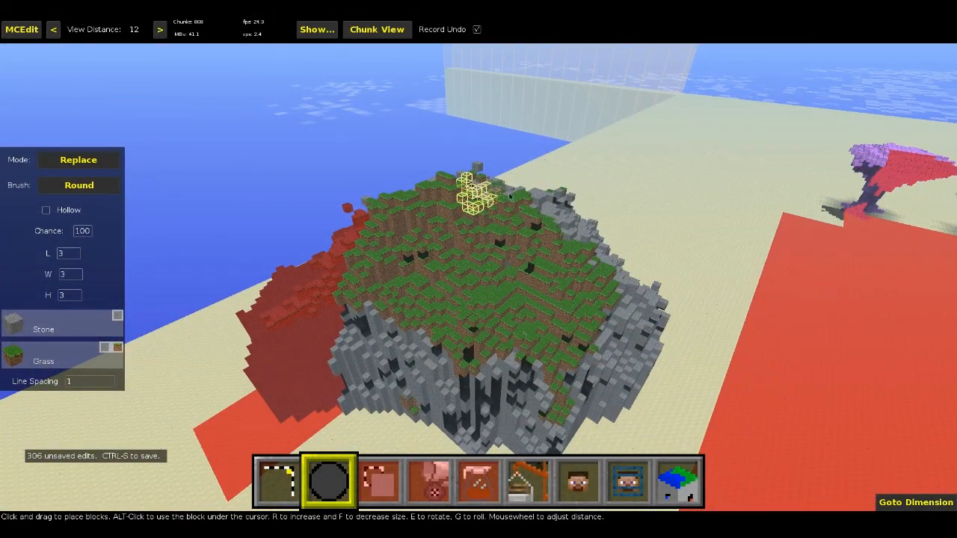
drag(564, 217, 551, 214)
Paint grass at the upper rim of the seaward cliff, where the outer shoulder meets the main slope
right_click(535, 214)
key(w)
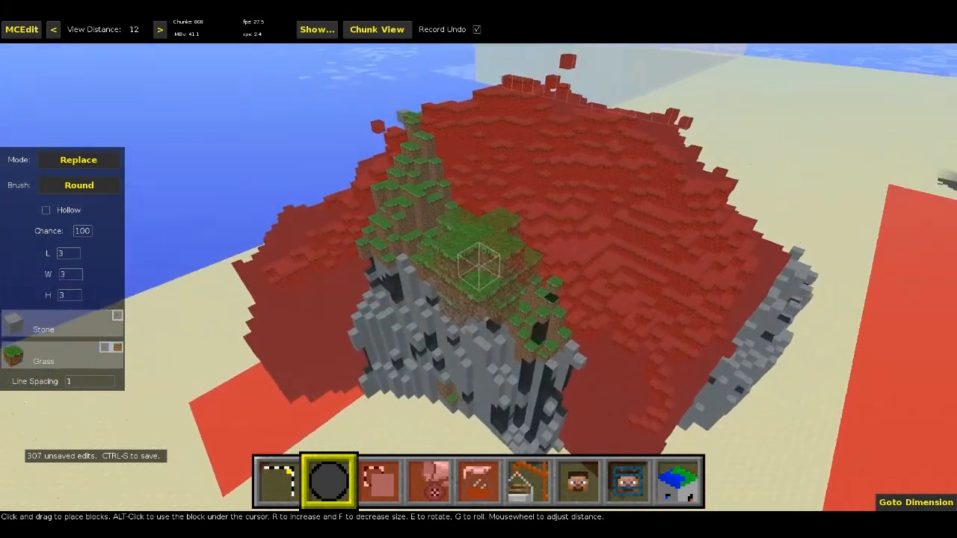
key(w)
right_click(536, 217)
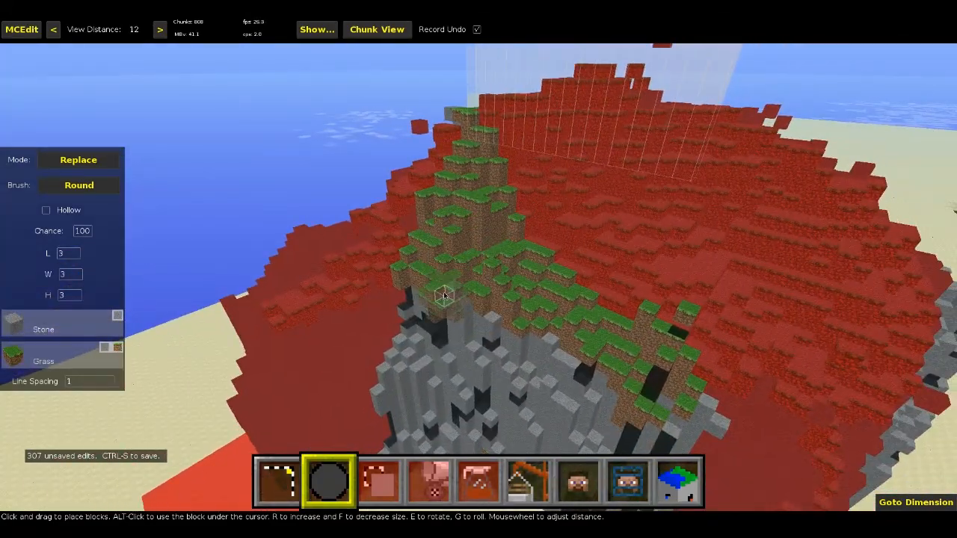
click(425, 296)
right_click(448, 266)
key(s)
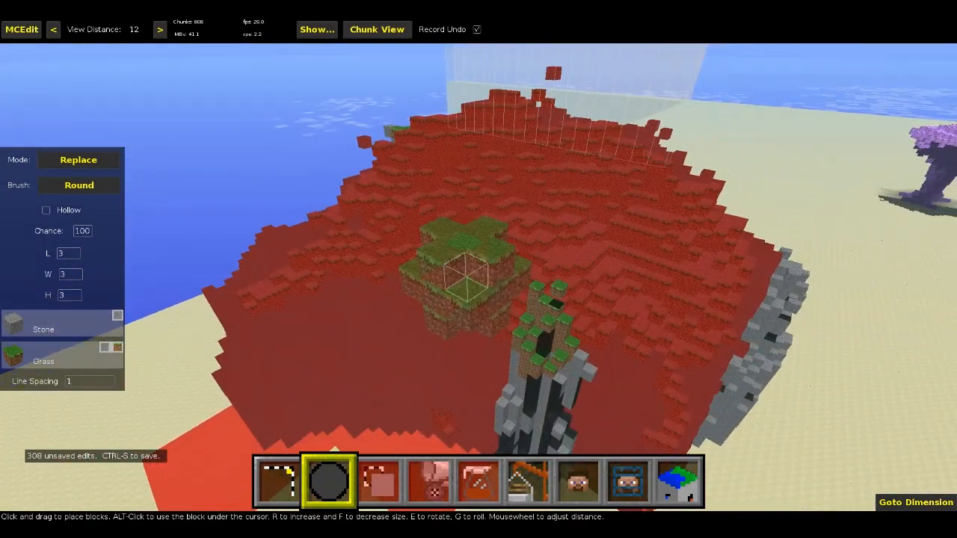
key(a)
right_click(474, 269)
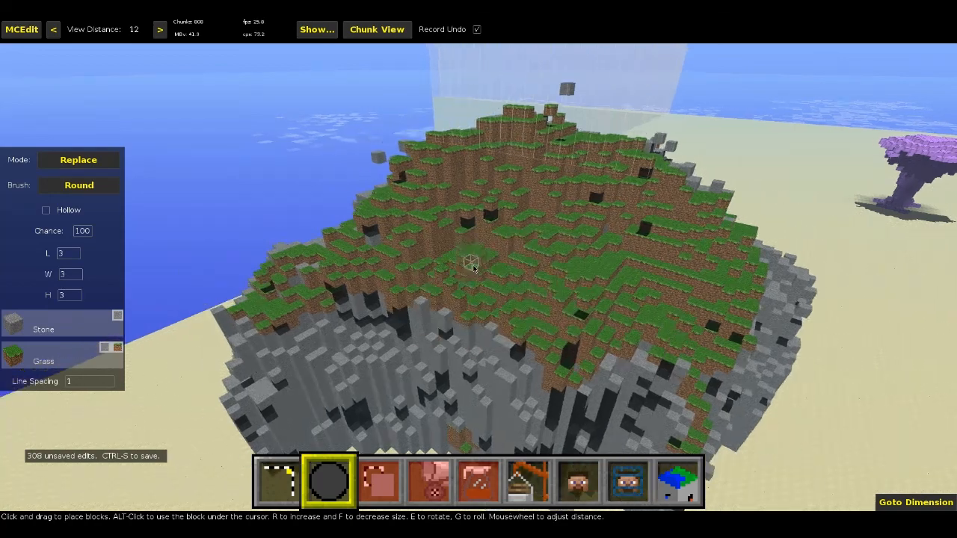
Switch to the selection tool and save the world
key(1)
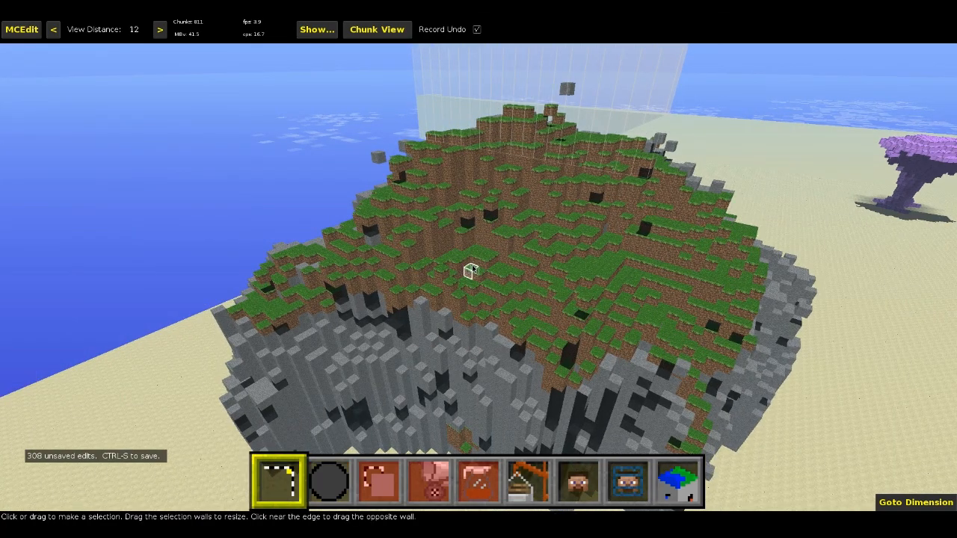
key(d)
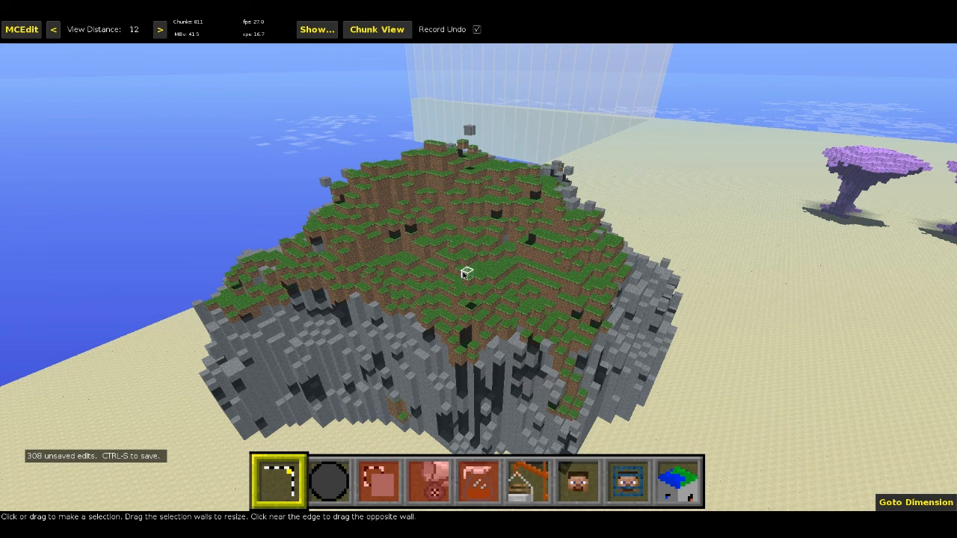
key(ctrl+s)
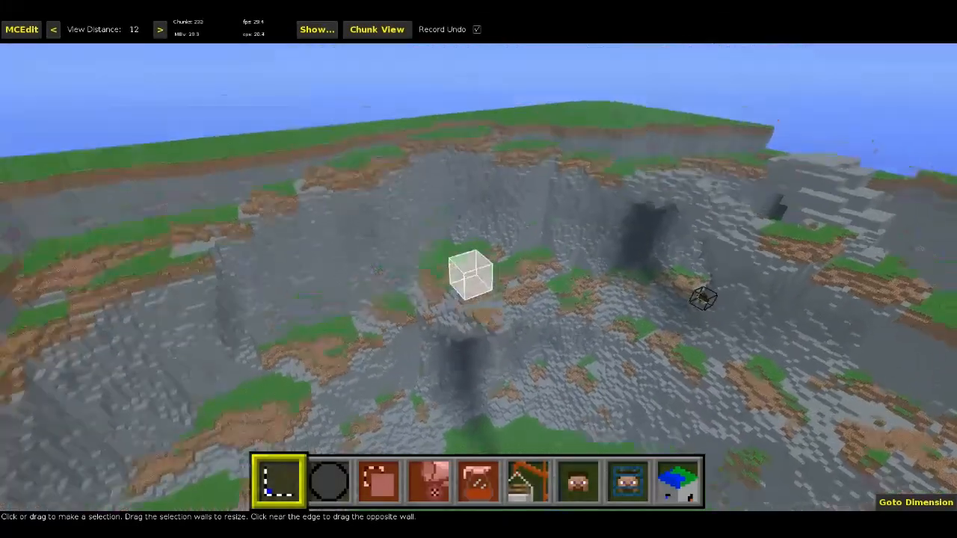
Examine the large crater terrain from several sides, comparing its eroded cliffs, grassy terraces and flat valley floor
key(w)
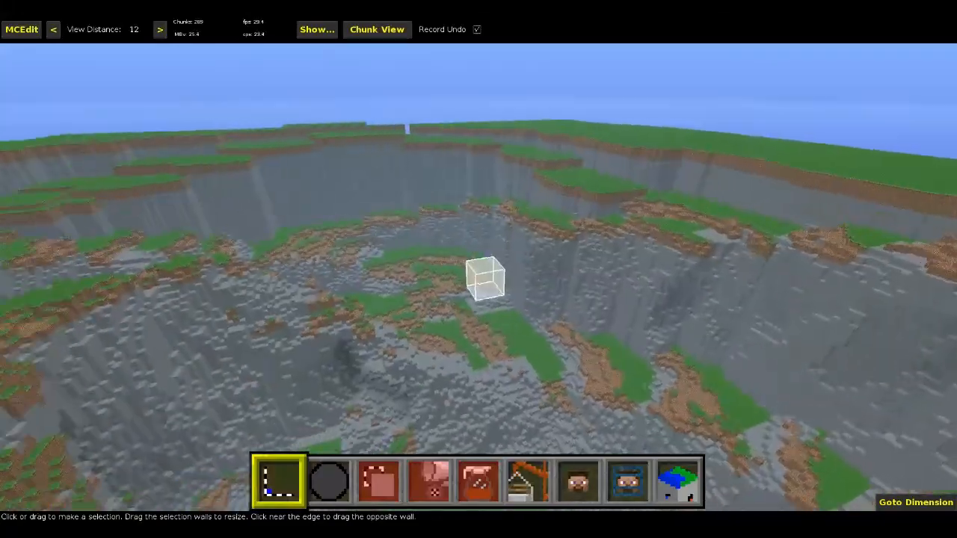
key(d)
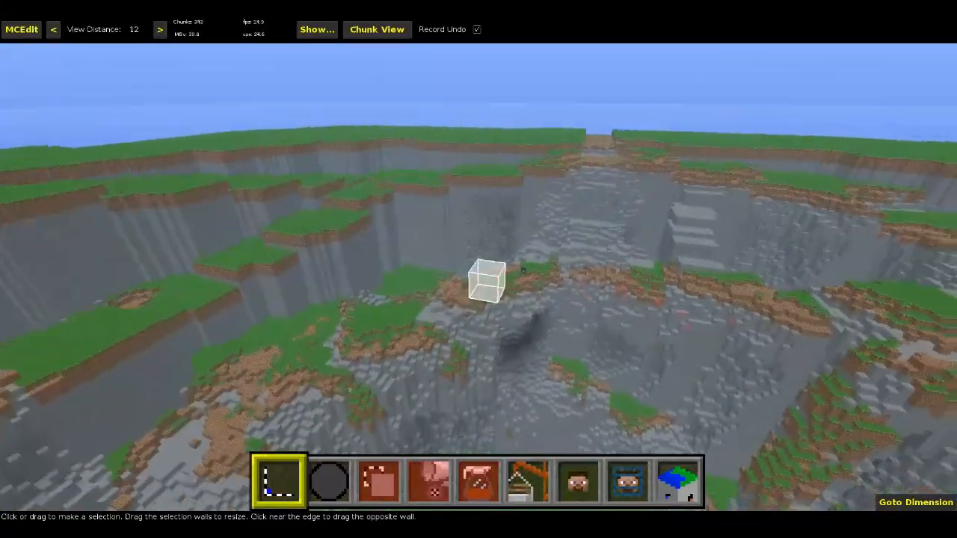
key(s)
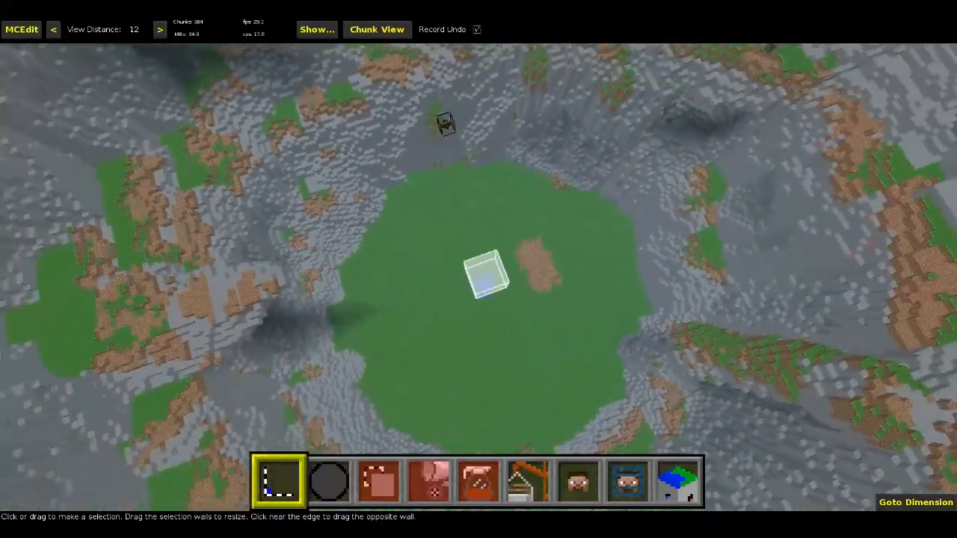
key(s)
right_click(339, 212)
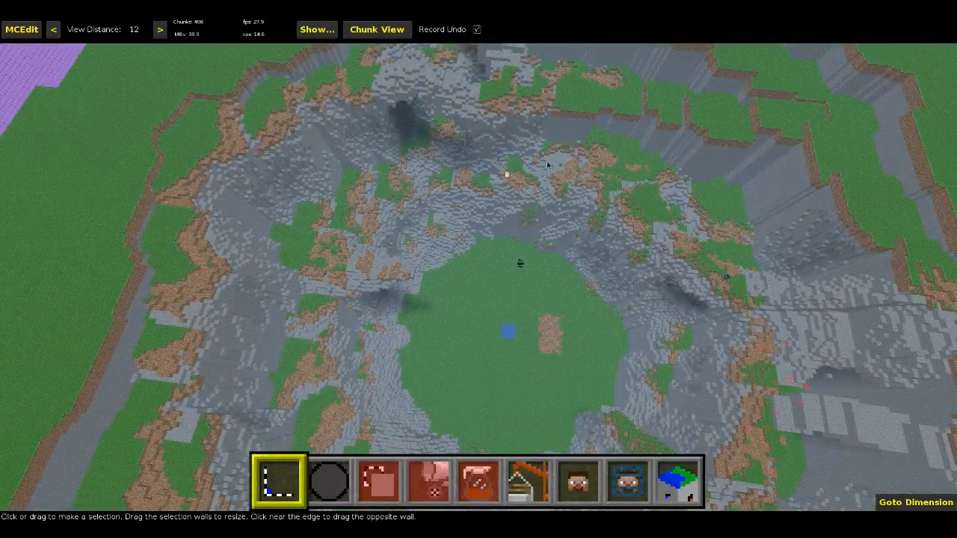
right_click(345, 149)
key(w)
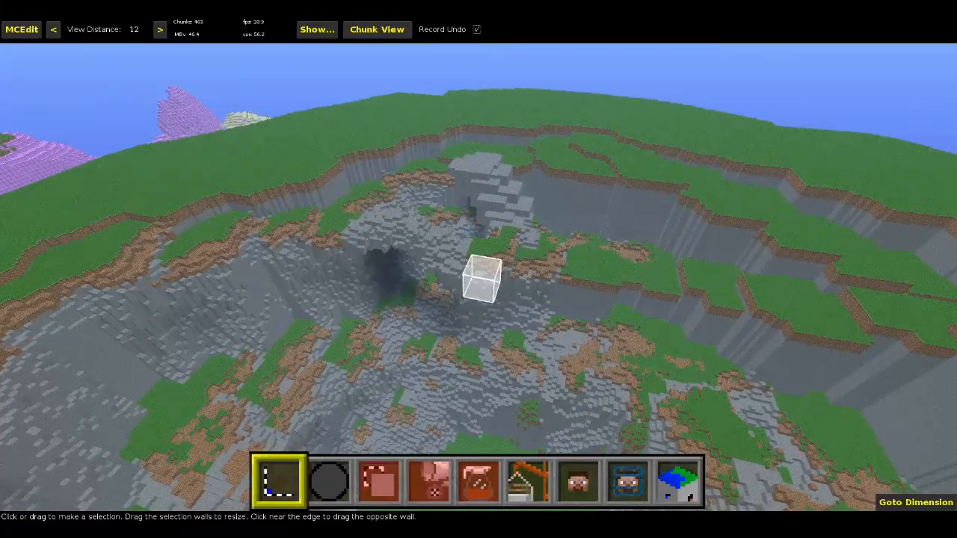
right_click(369, 148)
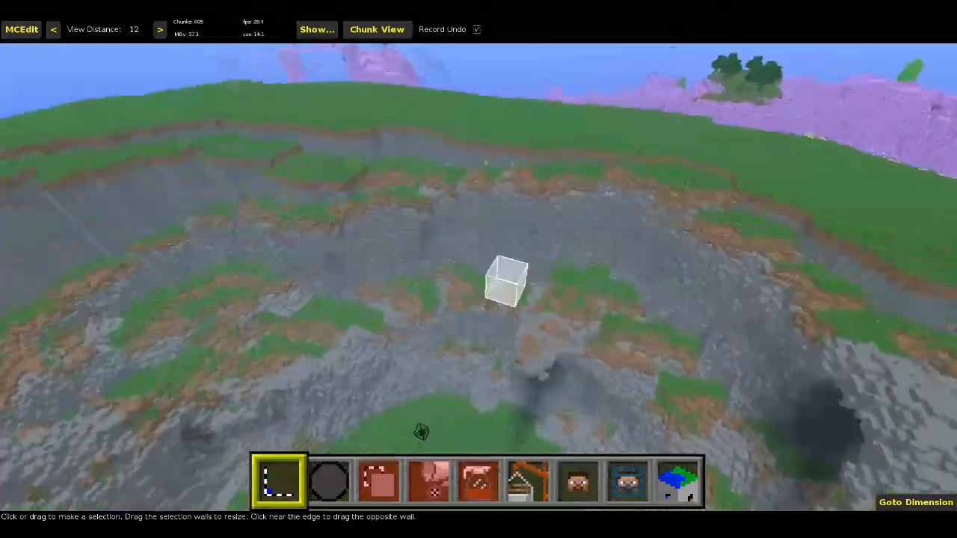
right_click(352, 164)
right_click(352, 164)
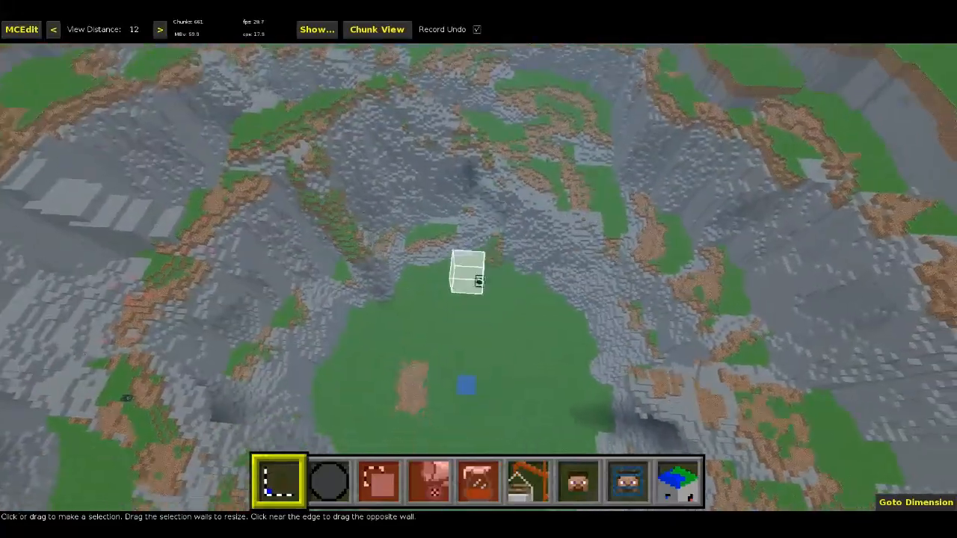
key(d)
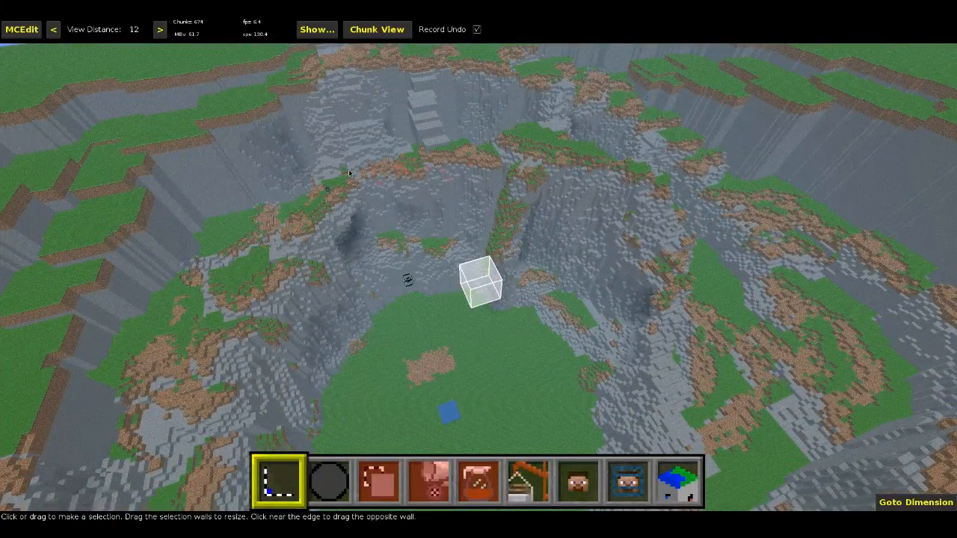
right_click(338, 183)
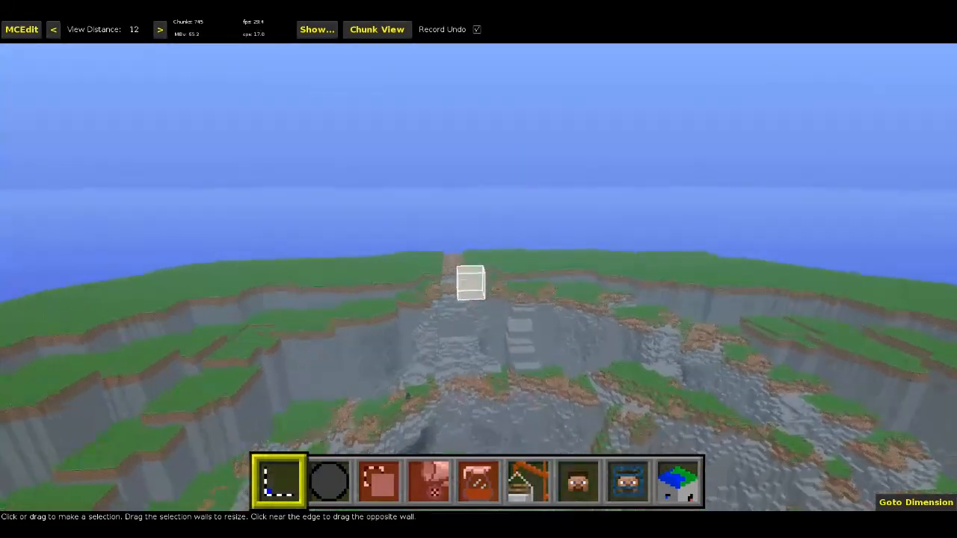
key(d)
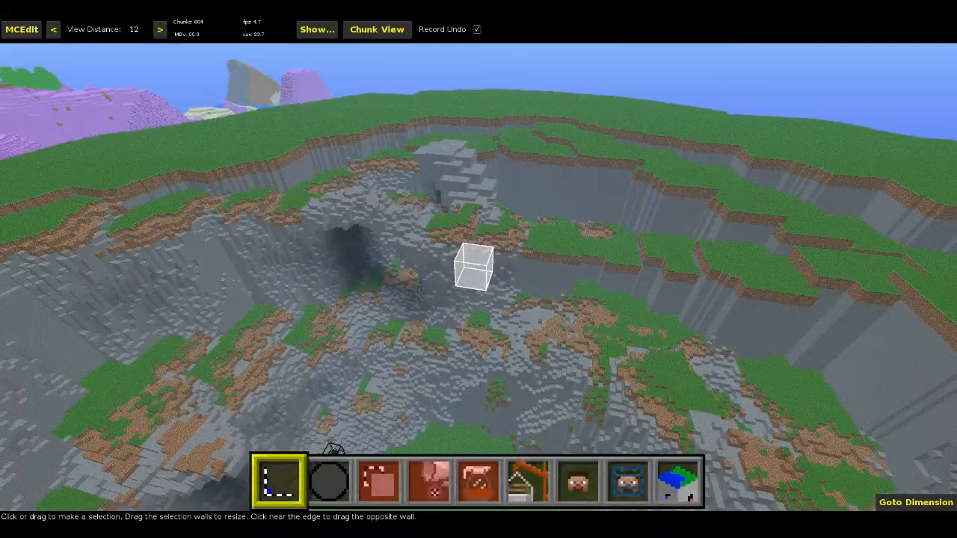
right_click(349, 163)
right_click(359, 155)
Approach the stepped stone outcrop on the crater wall and set the brush to Erode mode
key(w)
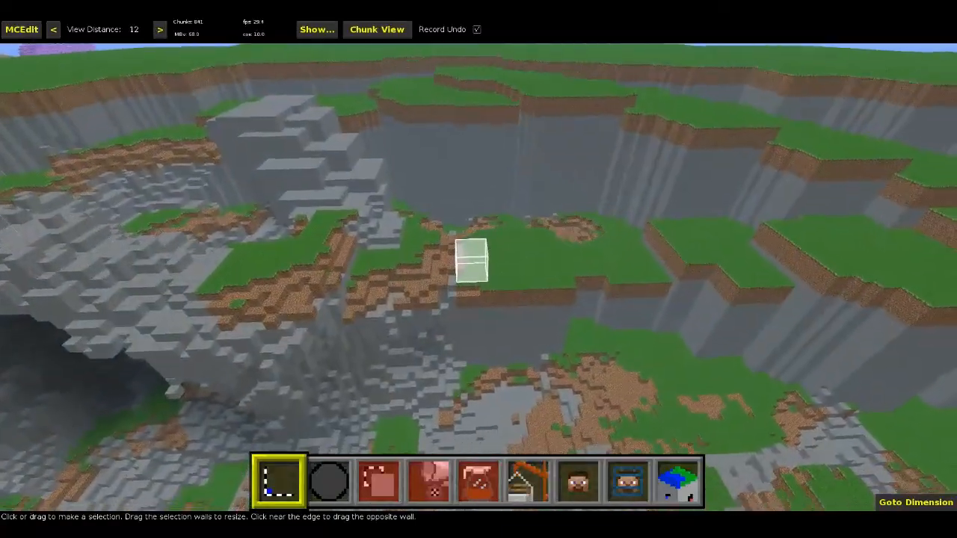
right_click(367, 159)
key(2)
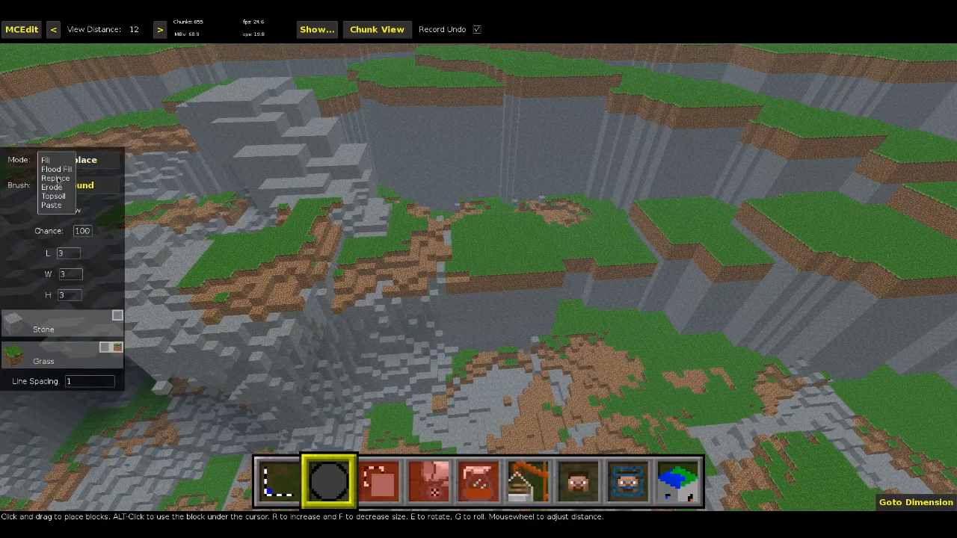
click(56, 187)
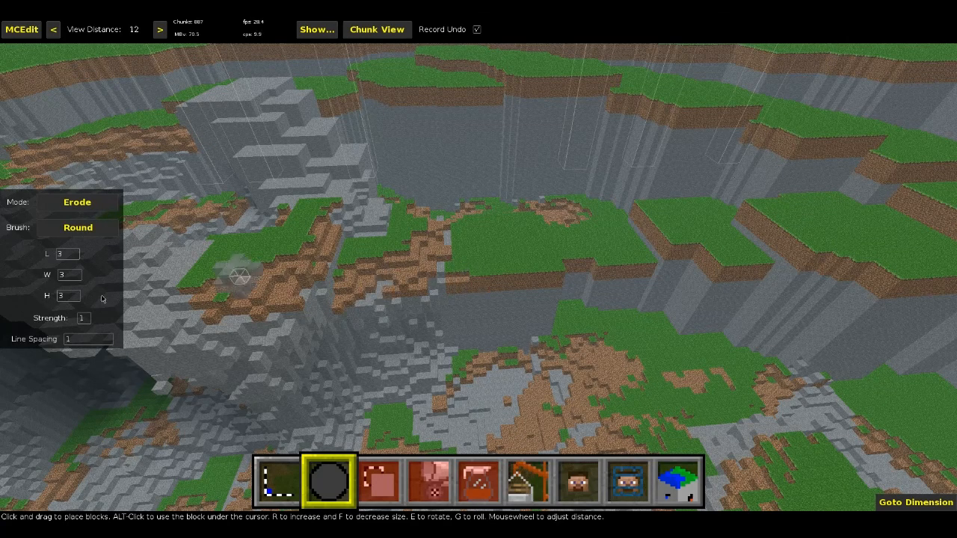
Set the round Erode brush's length, width and height to 4 each
scroll(66, 297, up, 1)
scroll(70, 276, up, 1)
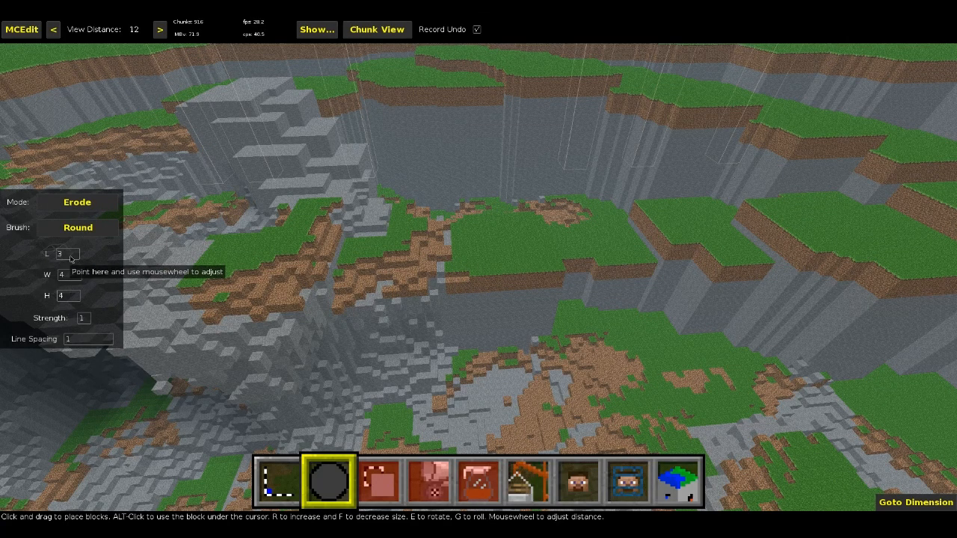
scroll(70, 257, up, 1)
Erode the smooth stone cliff below the grass terrace with repeated strokes, roughening its face and the dirt edge above
key(d)
mouse_move(474, 275)
mouse_down()
mouse_move(416, 279)
mouse_move(459, 275)
mouse_up()
right_click(490, 281)
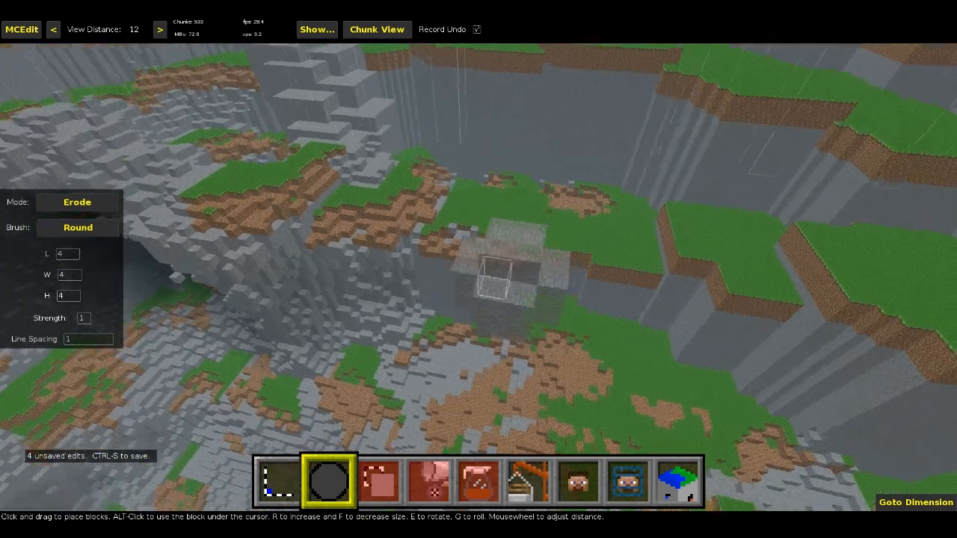
key(w)
right_click(479, 277)
click(394, 232)
mouse_move(359, 244)
mouse_down()
mouse_move(322, 247)
mouse_move(413, 269)
mouse_move(406, 238)
mouse_move(370, 211)
mouse_up()
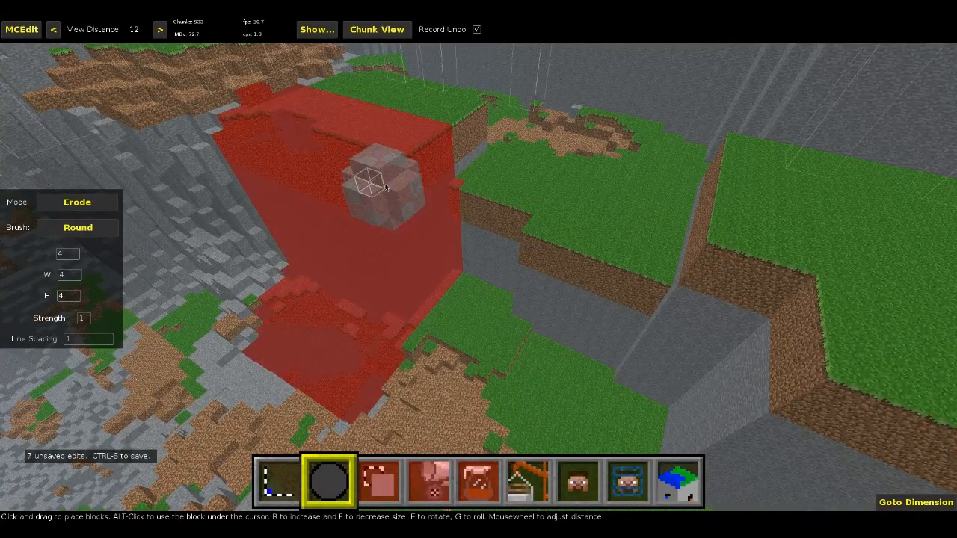
drag(351, 153, 367, 203)
mouse_move(385, 156)
mouse_down()
mouse_move(393, 205)
mouse_move(365, 204)
mouse_move(404, 222)
mouse_up()
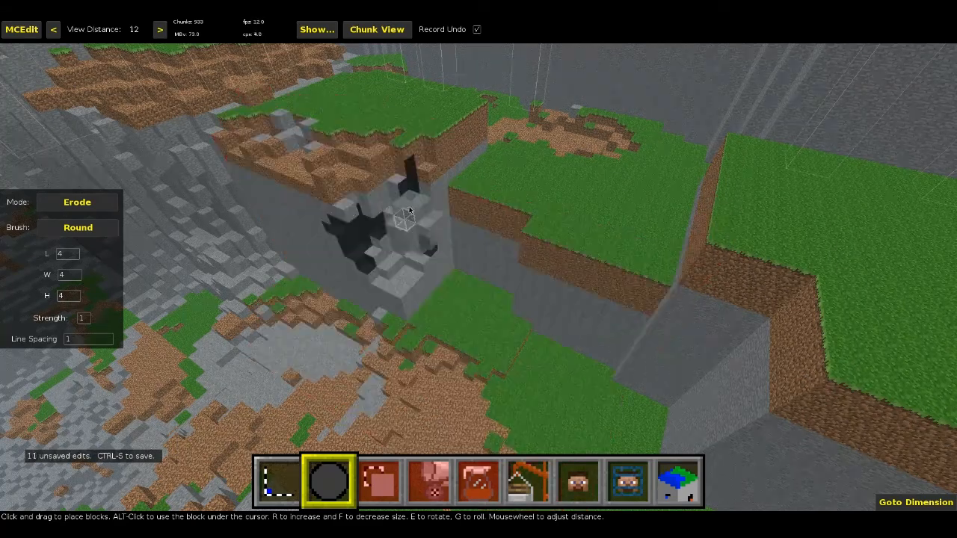
drag(383, 146, 376, 203)
drag(320, 196, 364, 155)
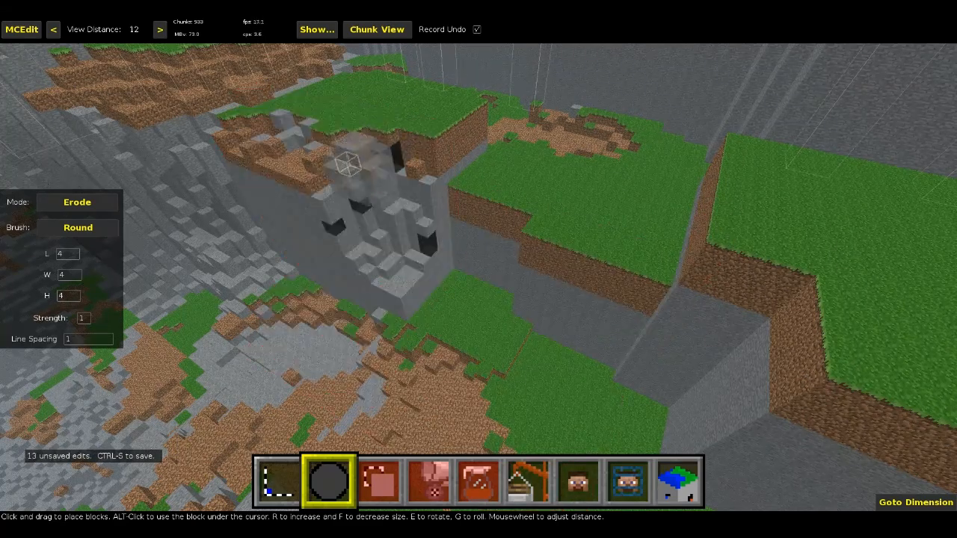
Switch to the selection tool and examine the crater's eroded walls and terraces from above and up close
right_click(348, 165)
key(space)
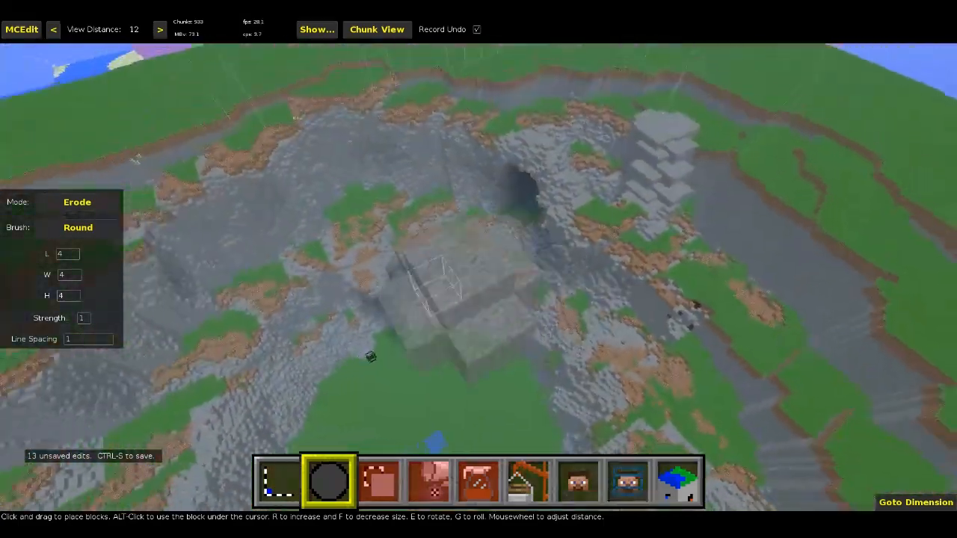
key(1)
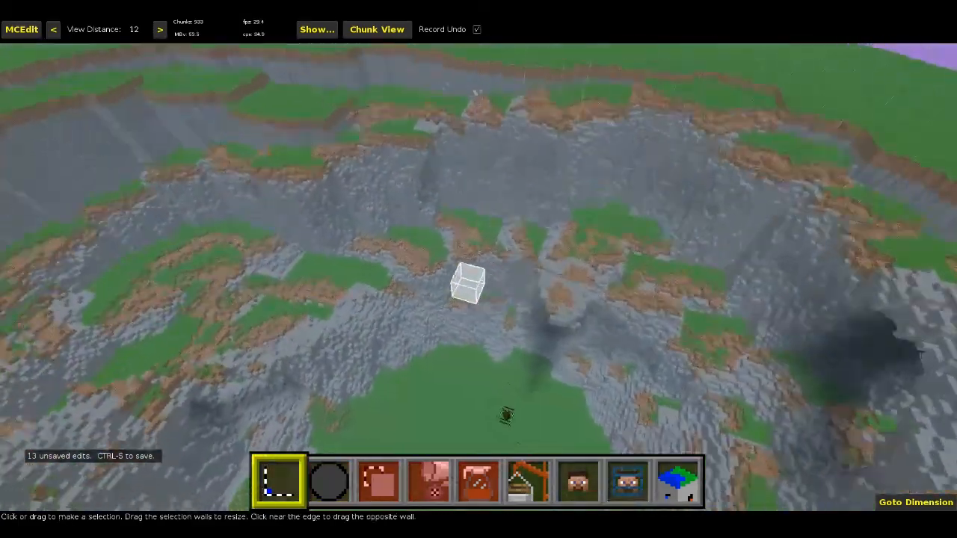
key(w)
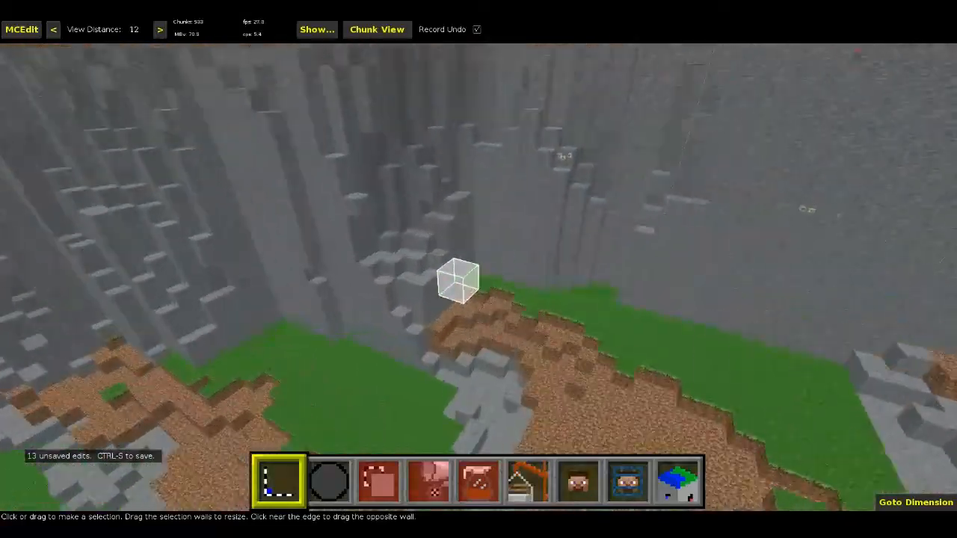
key(s)
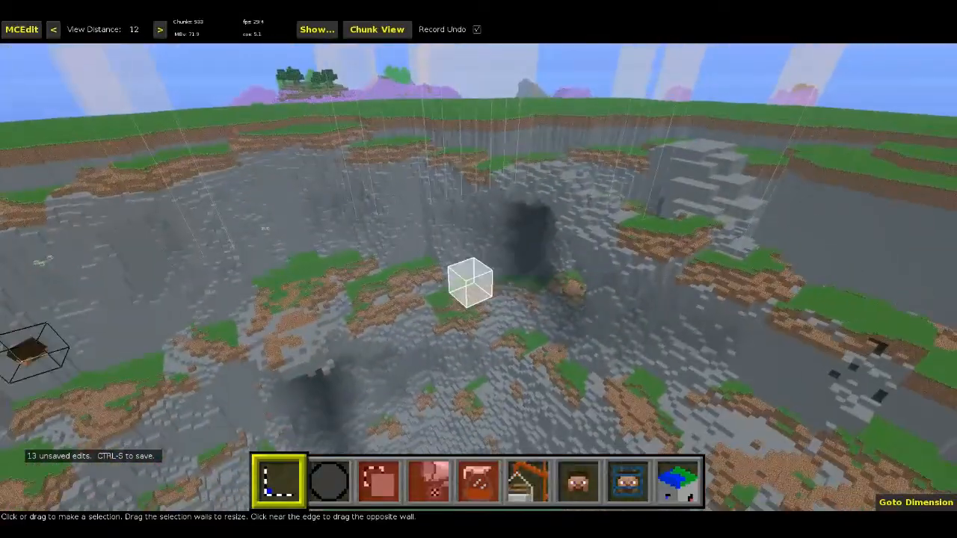
key(q)
key(z)
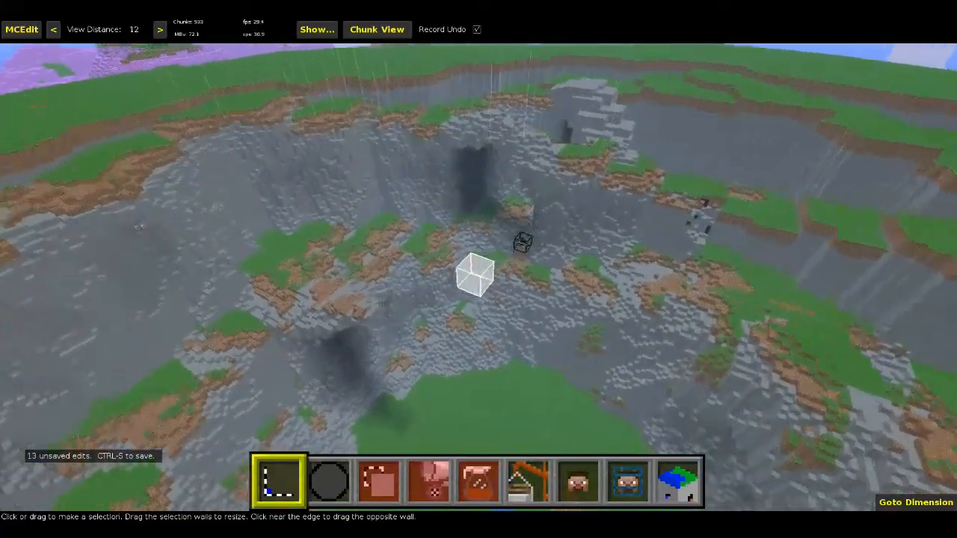
key(w)
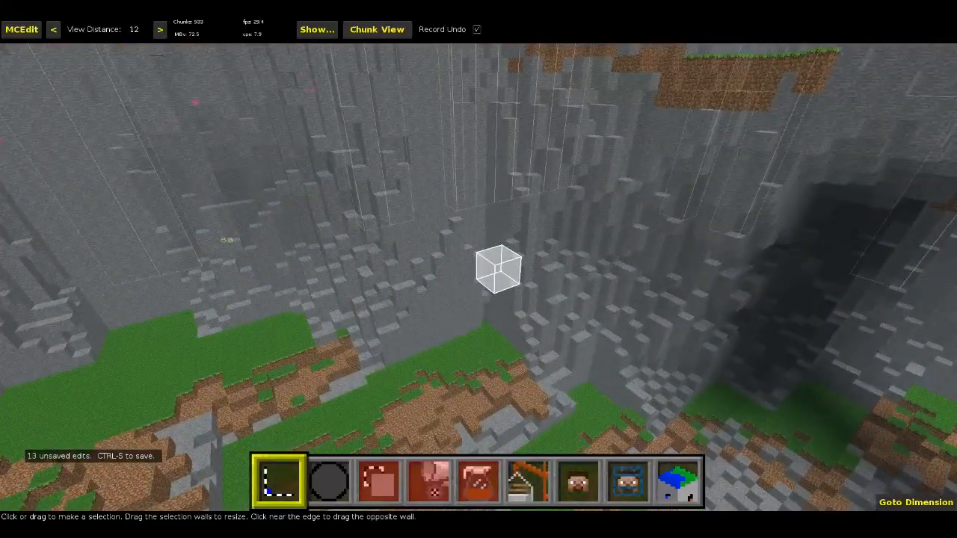
Return to the Erode brush, take in the whole crater from above and save the world
key(2)
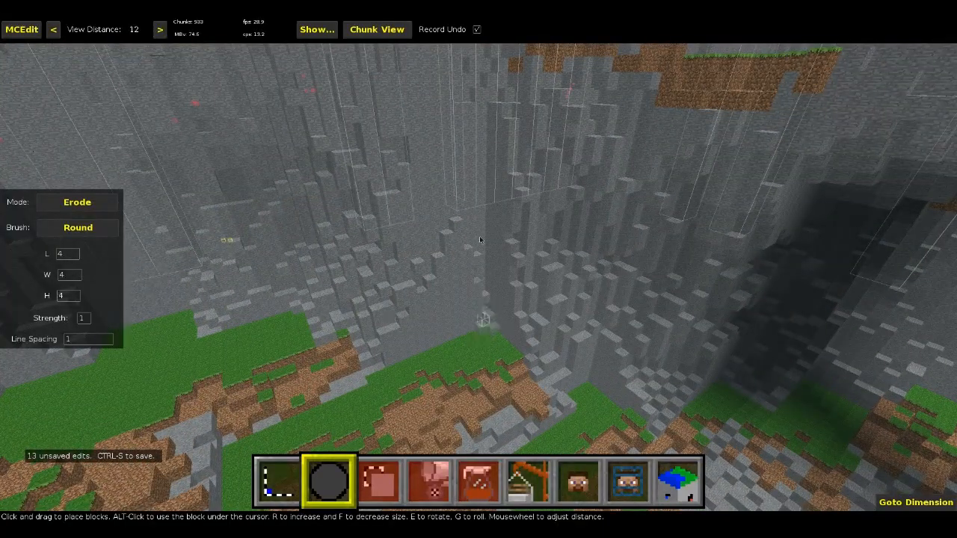
right_click(485, 197)
key(s)
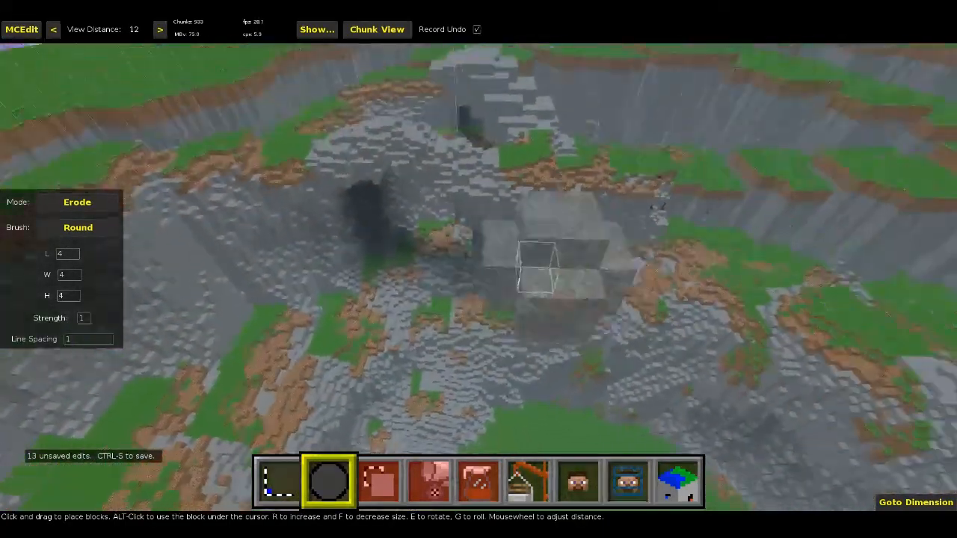
key(s)
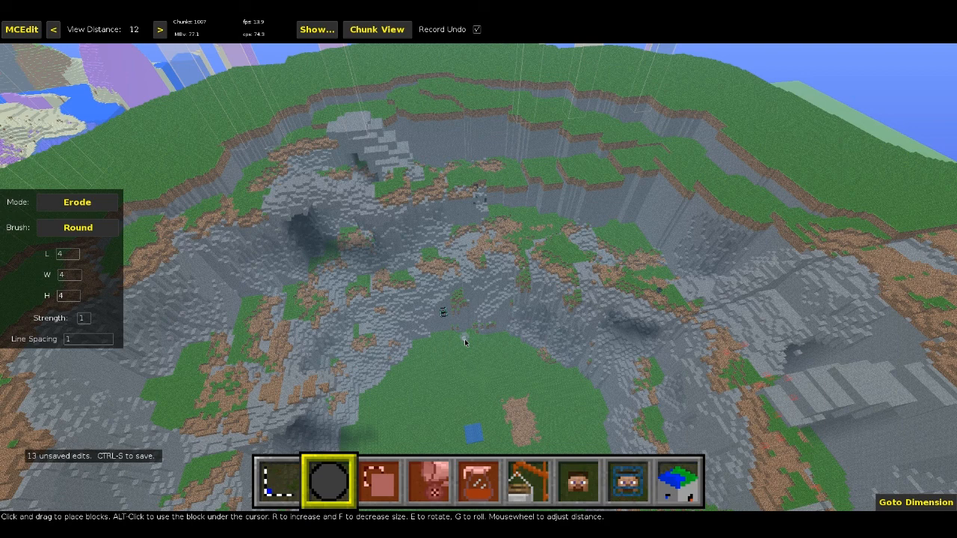
key(ctrl+s)
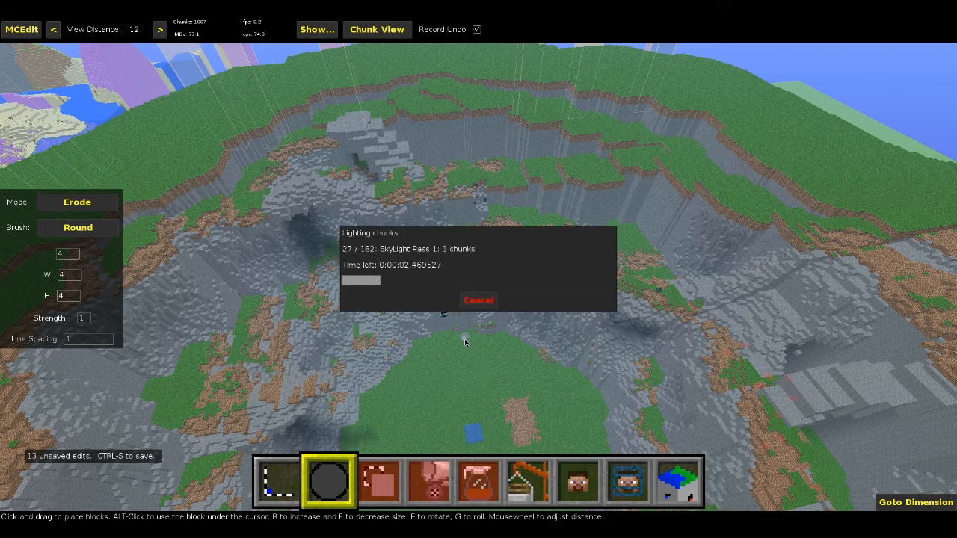